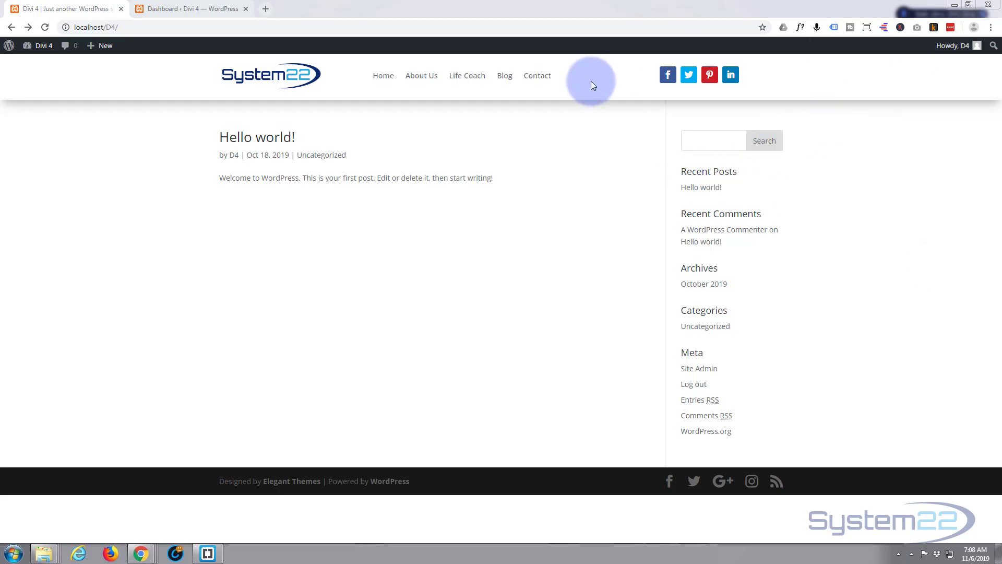
- Switch to the WordPress admin Dashboard tab and reveal the Divi sidebar submenu
{"action": "left_click", "coordinate": [543, 241]}
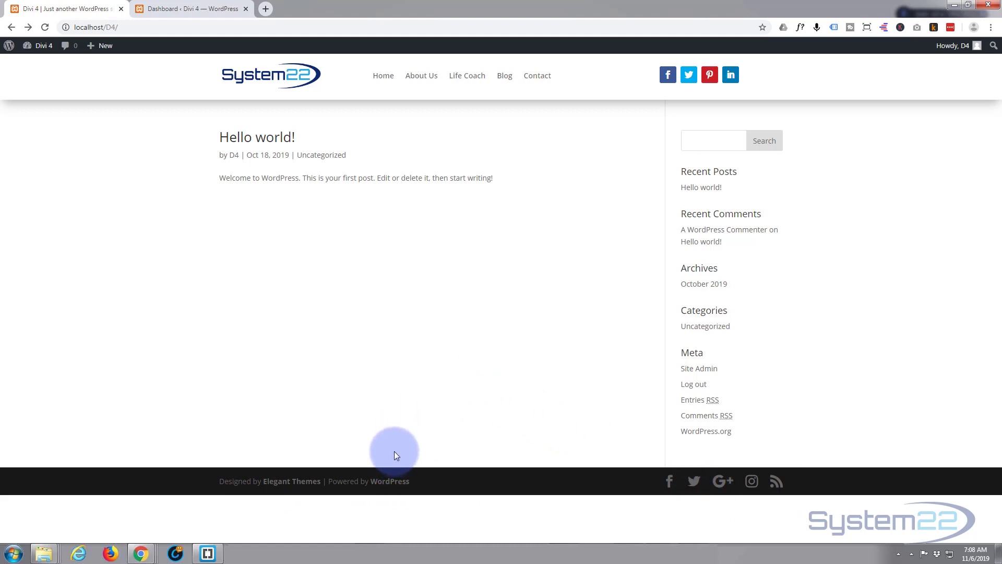
{"action": "left_click", "coordinate": [178, 10]}
{"action": "mouse_move", "coordinate": [26, 320]}
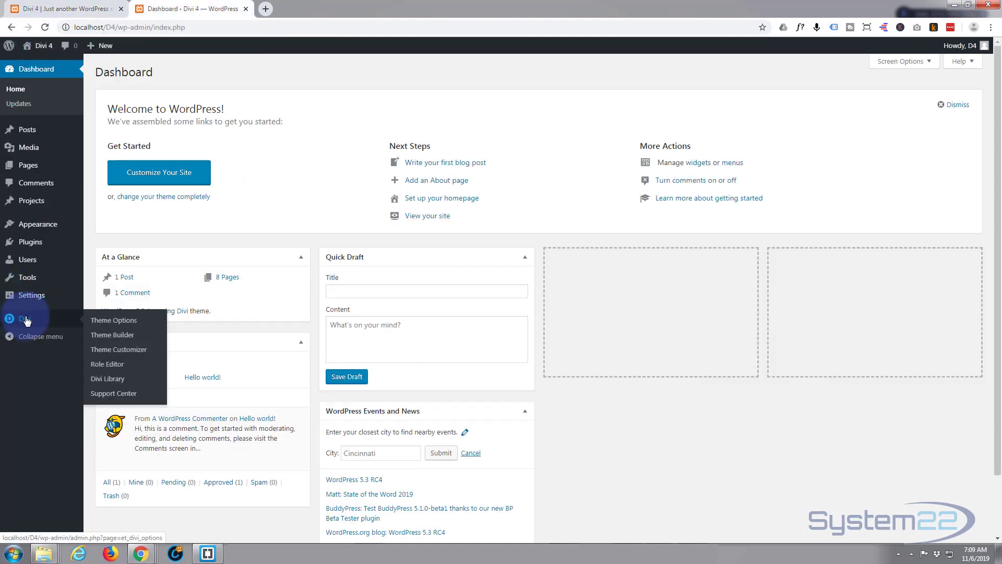
- Open Divi Theme Builder and choose Add Global Footer on the Default Website Template
{"action": "left_click", "coordinate": [120, 338]}
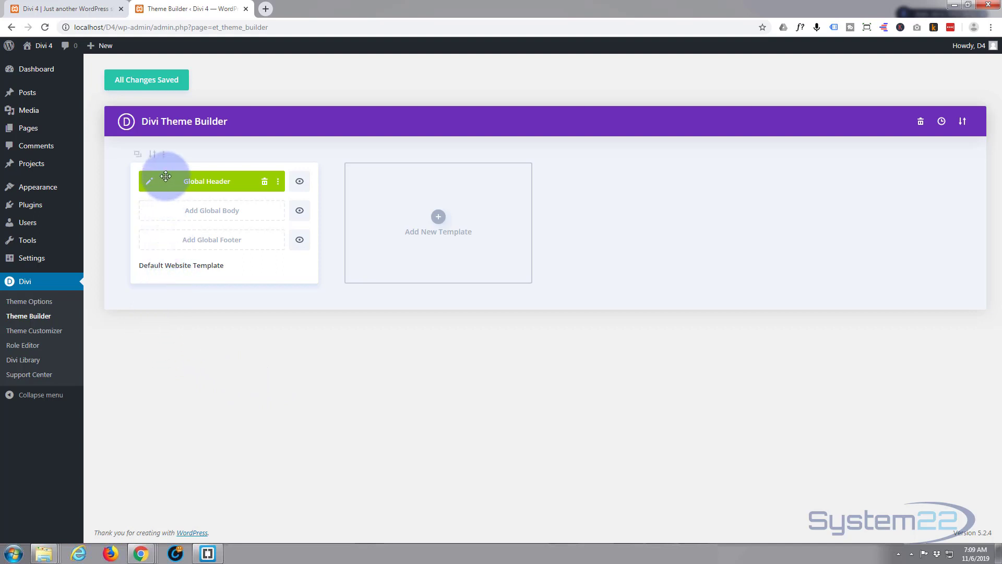
{"action": "left_click", "coordinate": [47, 8]}
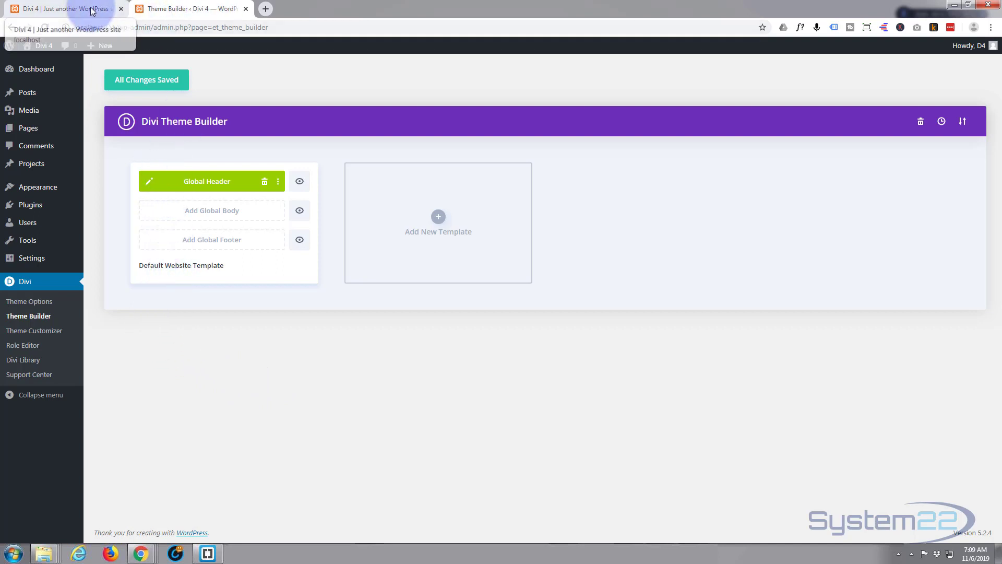
{"action": "left_click", "coordinate": [175, 9]}
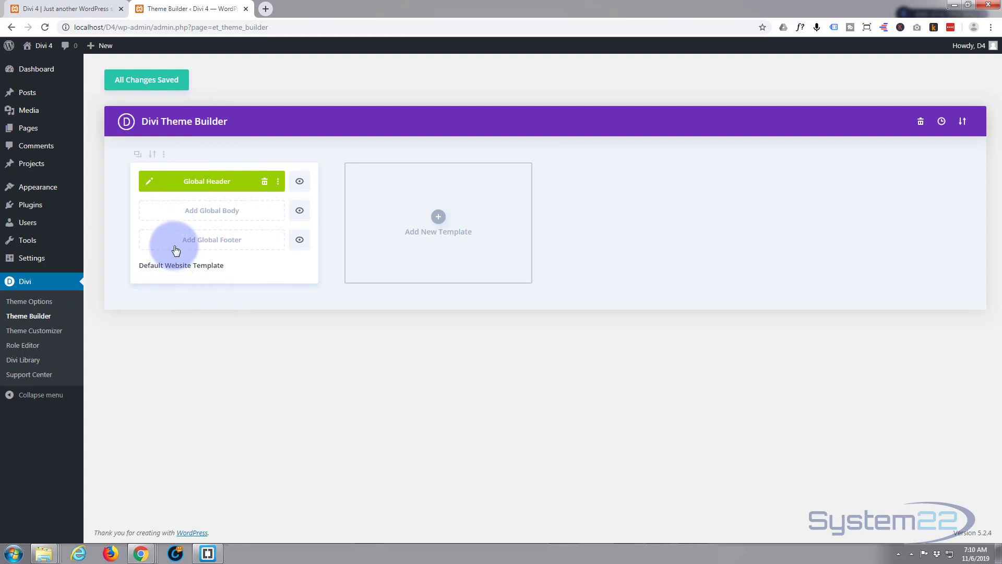
{"action": "left_click", "coordinate": [202, 245]}
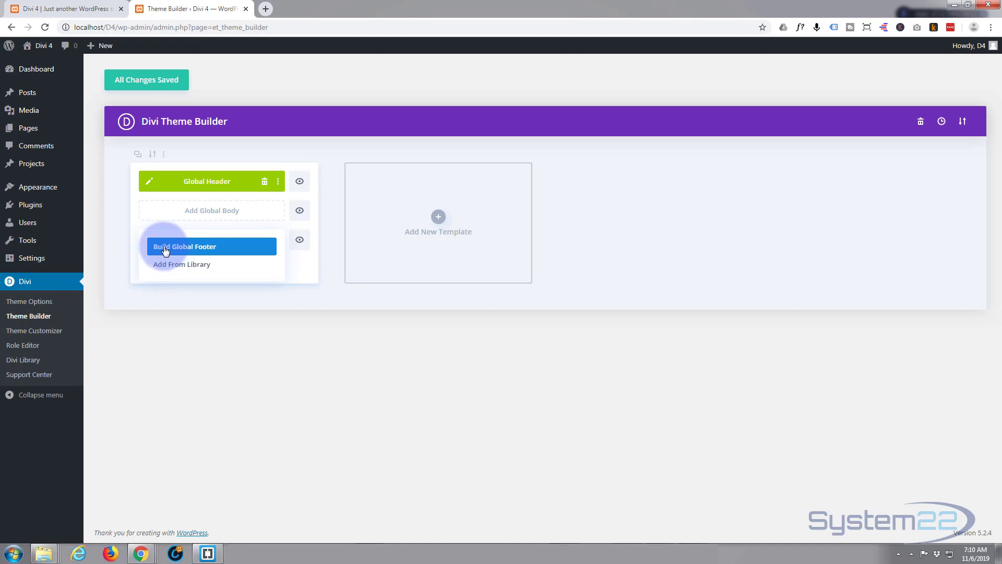
{"action": "left_click", "coordinate": [211, 249]}
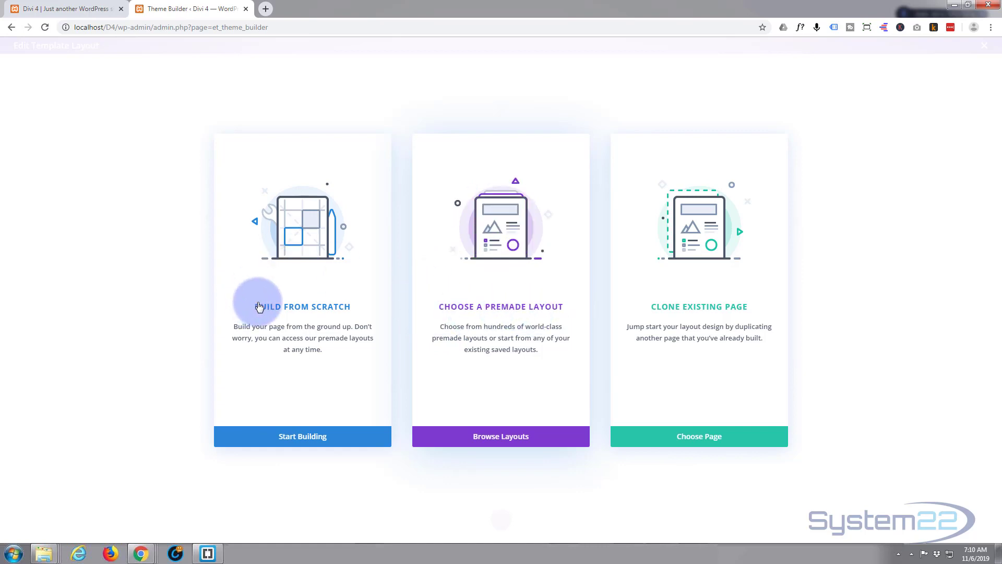
- Build the footer from scratch with a three-column row, inserting no module yet
{"action": "left_click", "coordinate": [293, 440]}
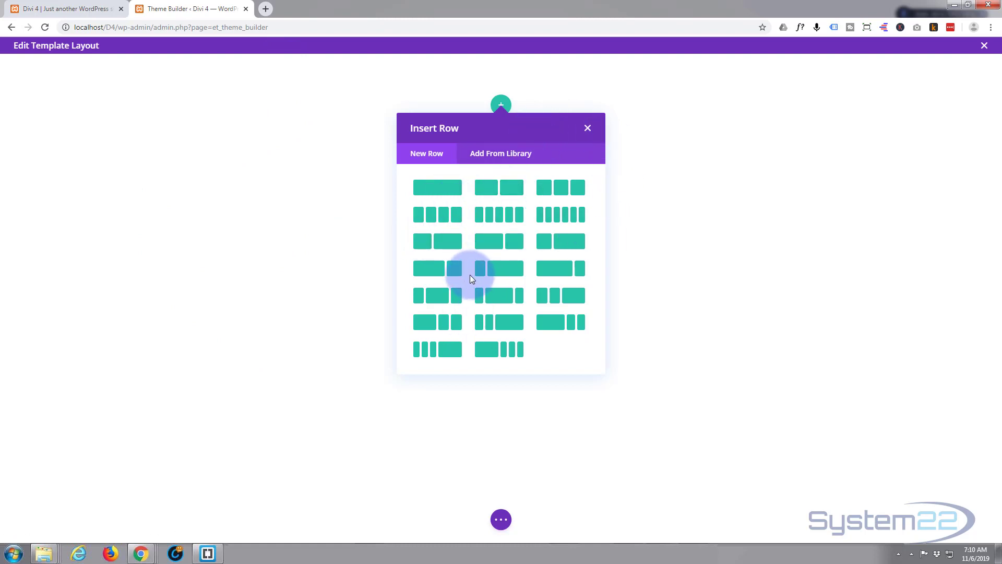
{"action": "left_click", "coordinate": [564, 191]}
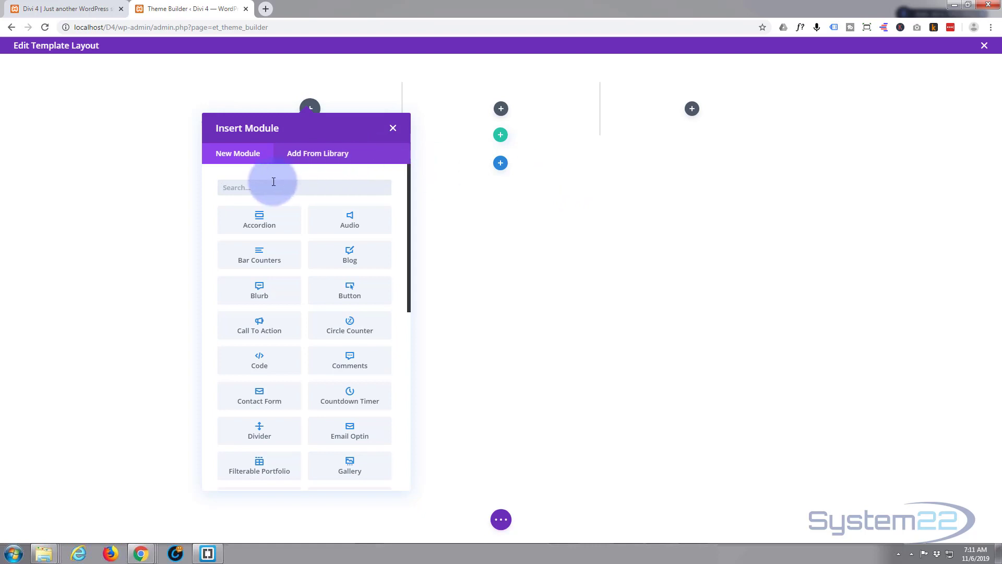
{"action": "left_click", "coordinate": [394, 129]}
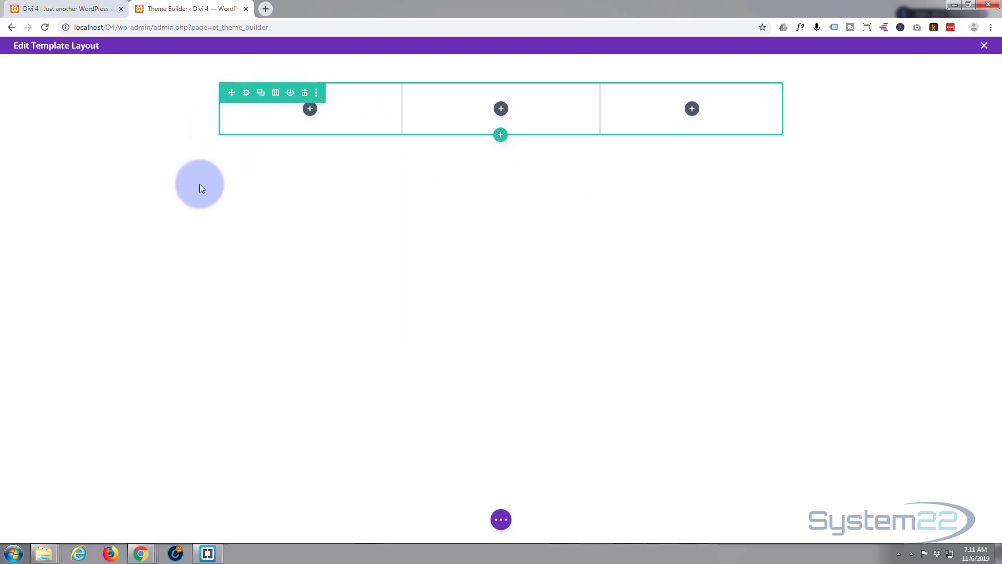
{"action": "mouse_move", "coordinate": [60, 64]}
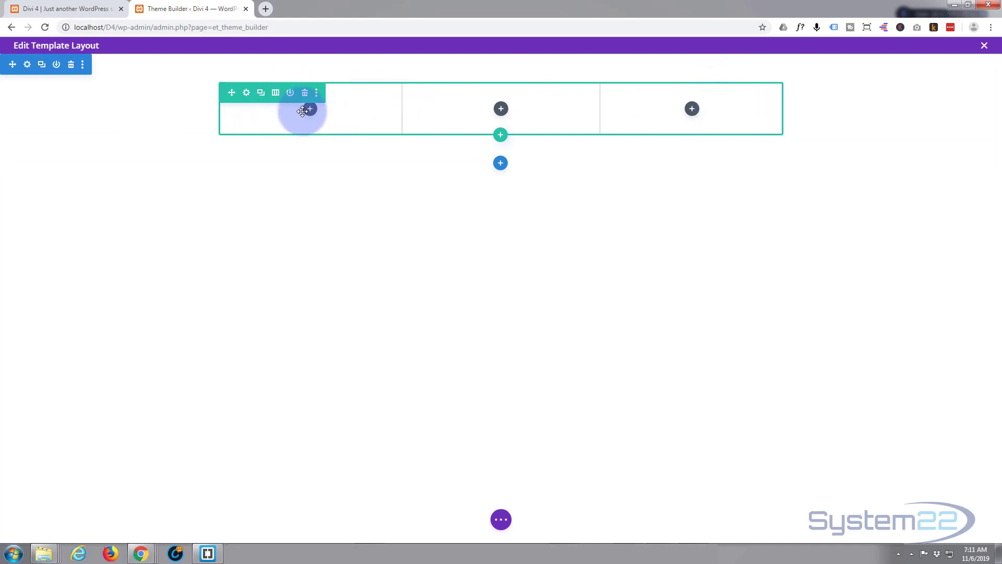
- Open the footer section's settings and switch its background to the Gradient options
{"action": "left_click", "coordinate": [27, 65]}
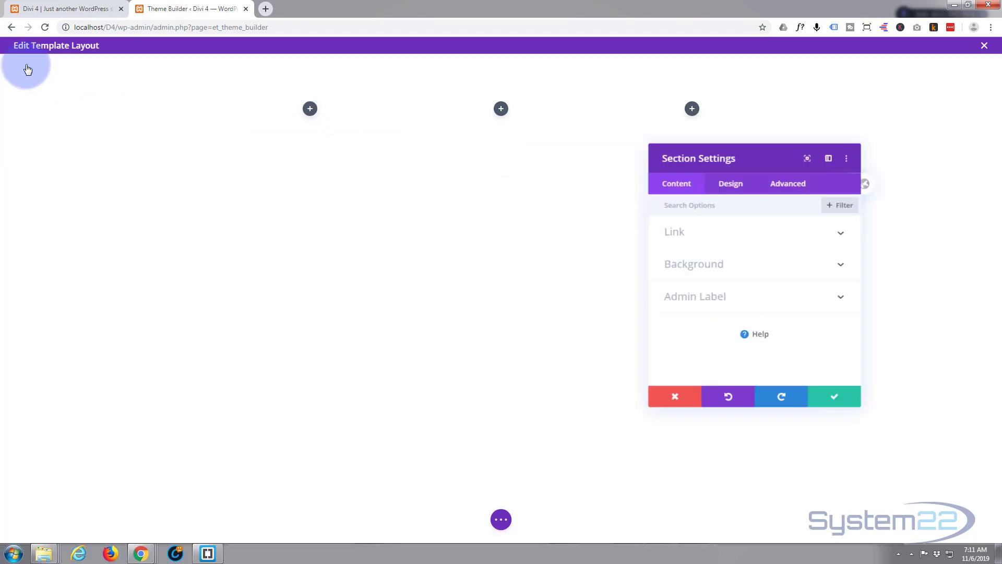
{"action": "left_click", "coordinate": [818, 270]}
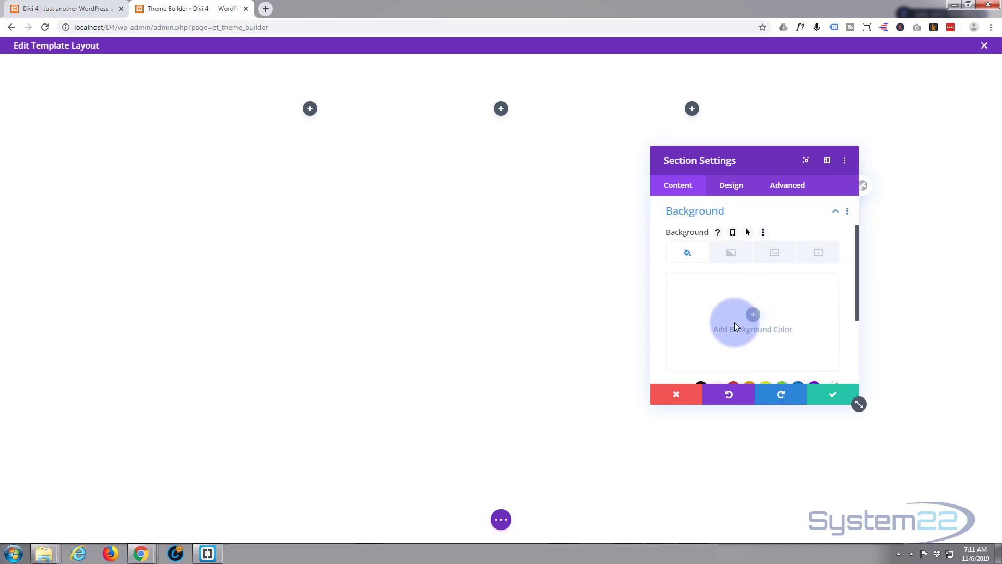
{"action": "left_click", "coordinate": [731, 256]}
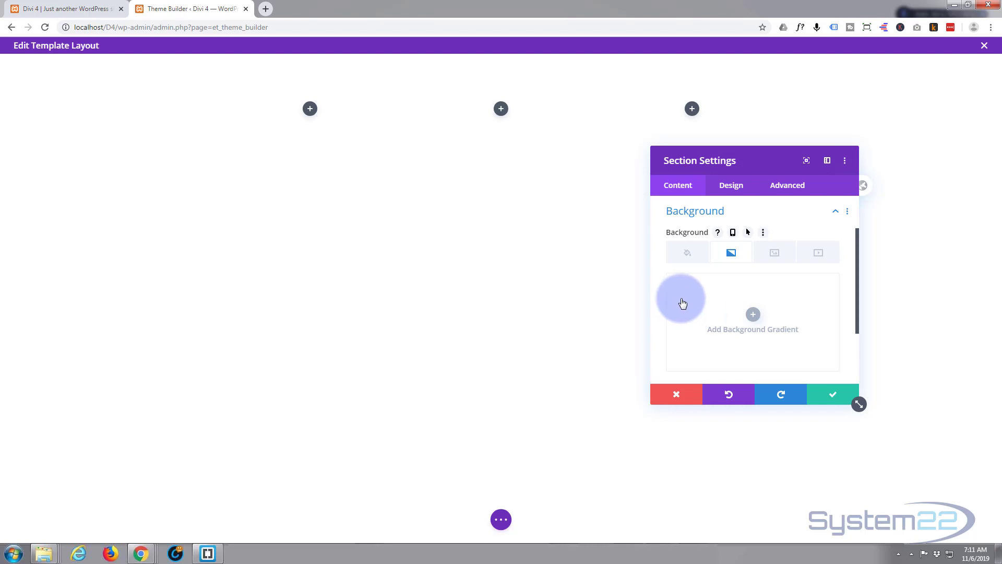
{"action": "scroll", "coordinate": [687, 302], "scroll_direction": "down", "scroll_amount": 1}
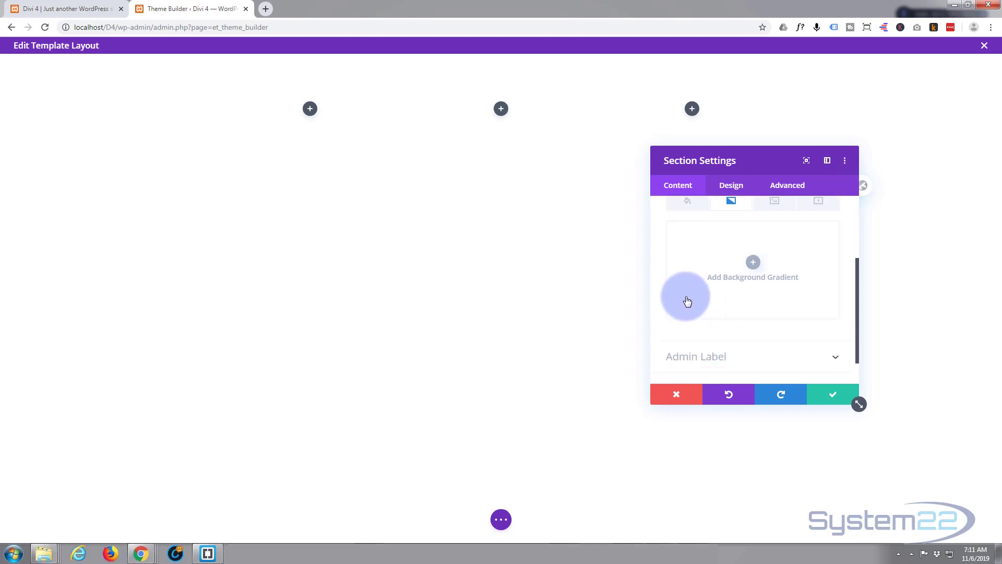
{"action": "left_click", "coordinate": [73, 10]}
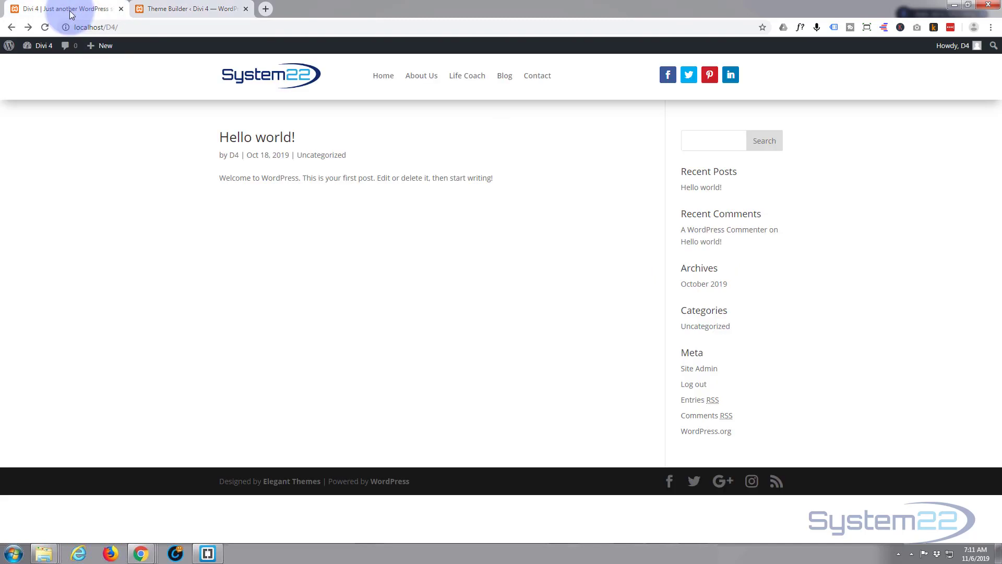
{"action": "left_click", "coordinate": [187, 10]}
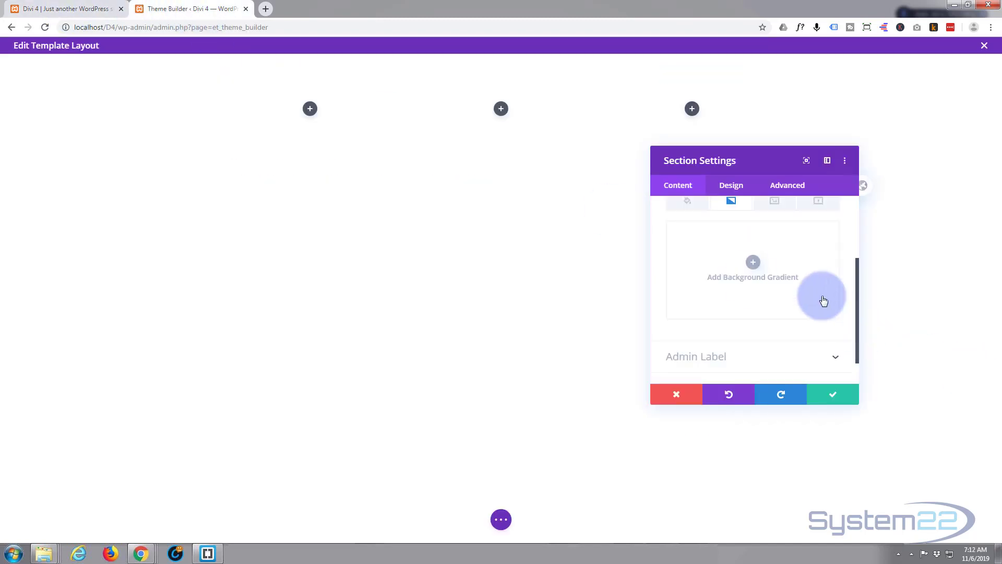
{"action": "scroll", "coordinate": [730, 292], "scroll_direction": "up", "scroll_amount": 3}
{"action": "left_click", "coordinate": [684, 303]}
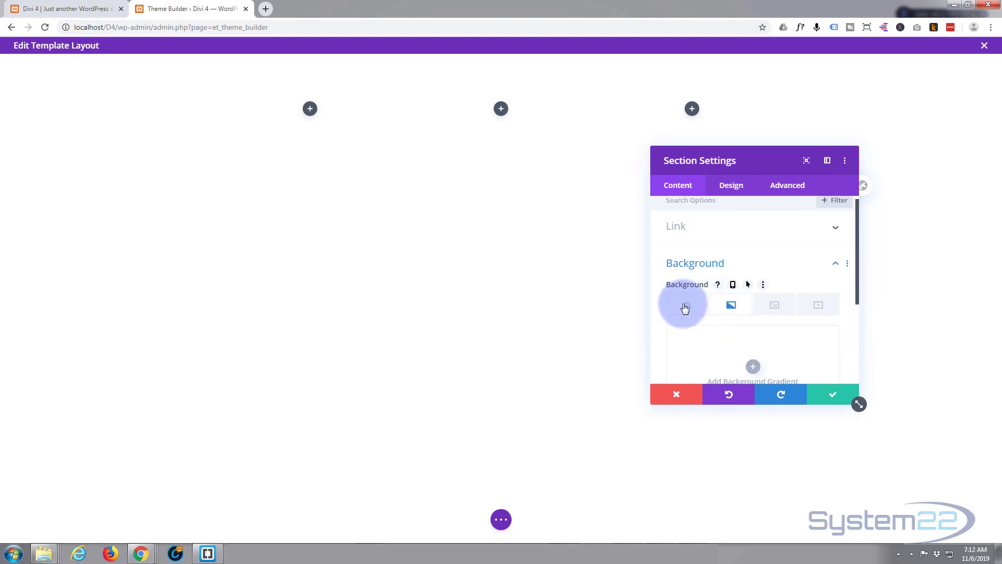
{"action": "left_click", "coordinate": [732, 307]}
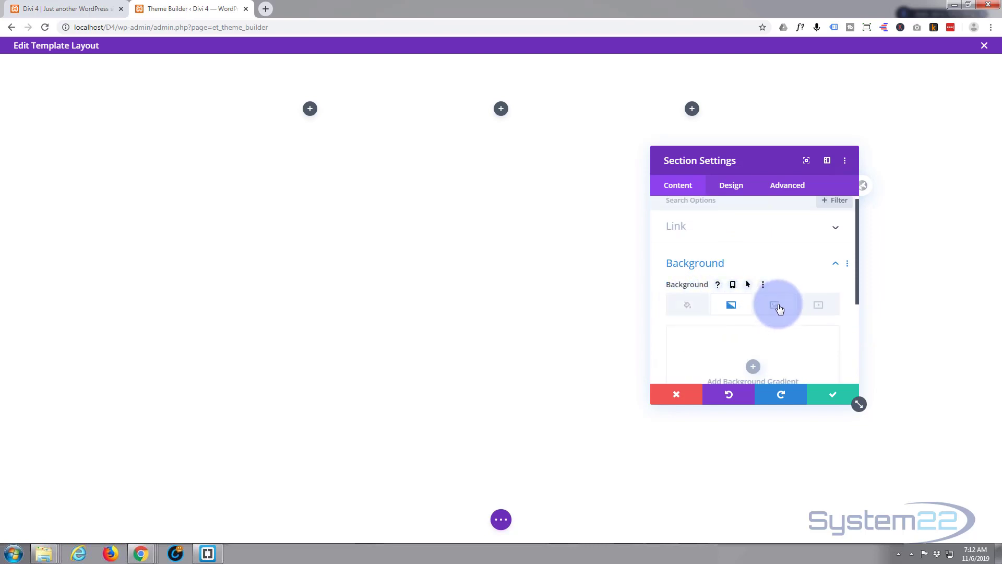
{"action": "scroll", "coordinate": [812, 308], "scroll_direction": "down", "scroll_amount": 2}
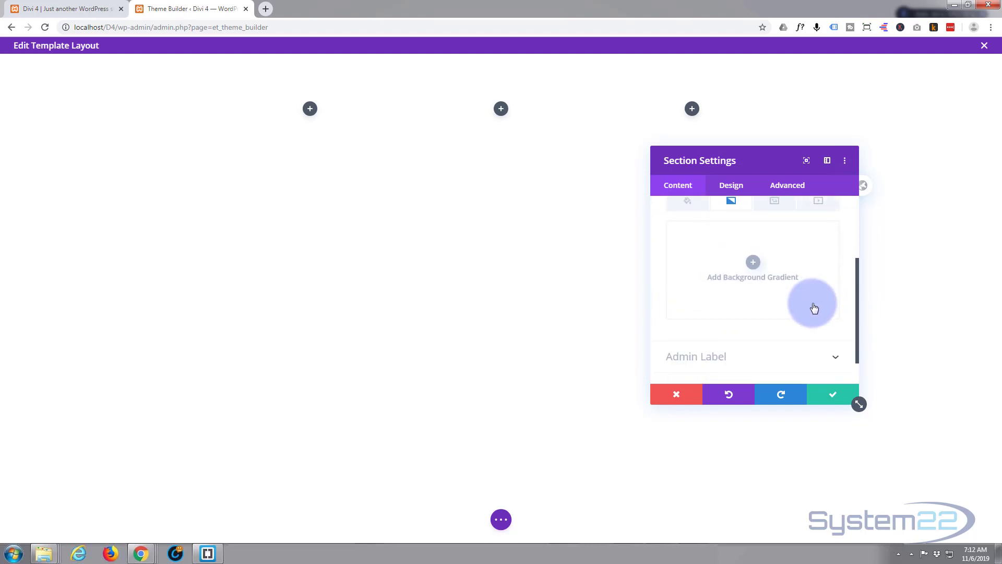
- Add a gradient from #1b4487 to #071d38 and save the section
{"action": "left_click", "coordinate": [756, 266]}
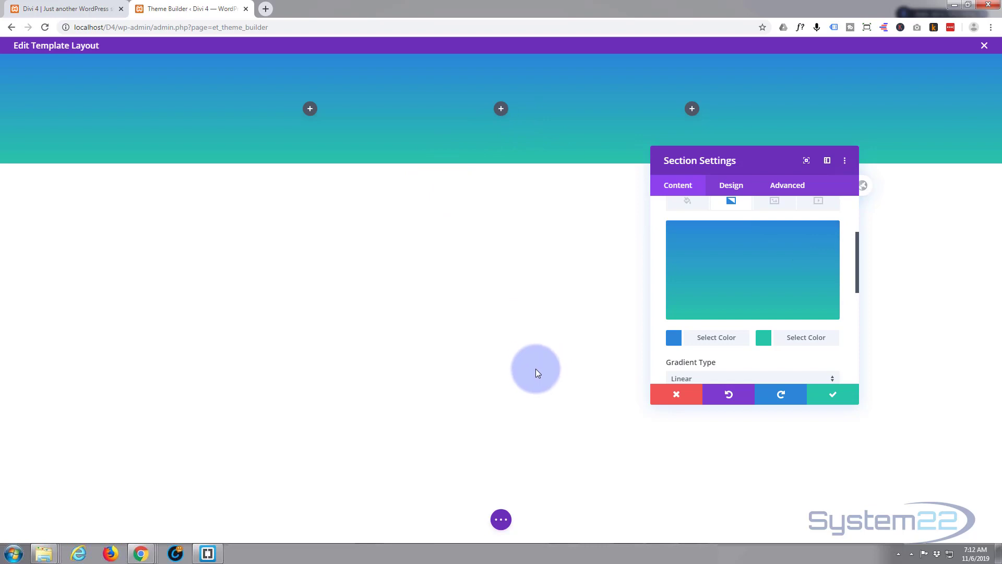
{"action": "left_click", "coordinate": [717, 339]}
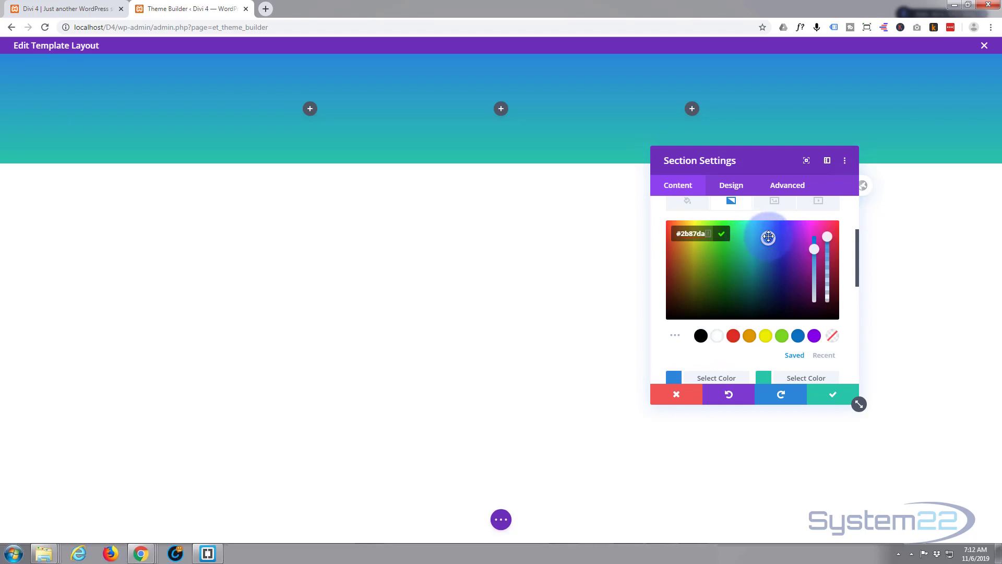
{"action": "left_click", "coordinate": [770, 257]}
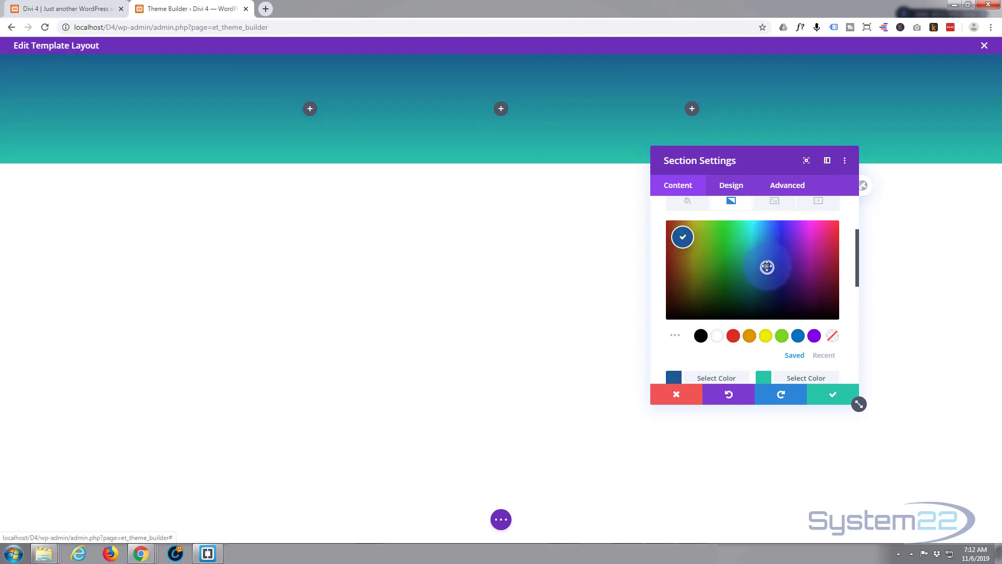
{"action": "left_click", "coordinate": [773, 270]}
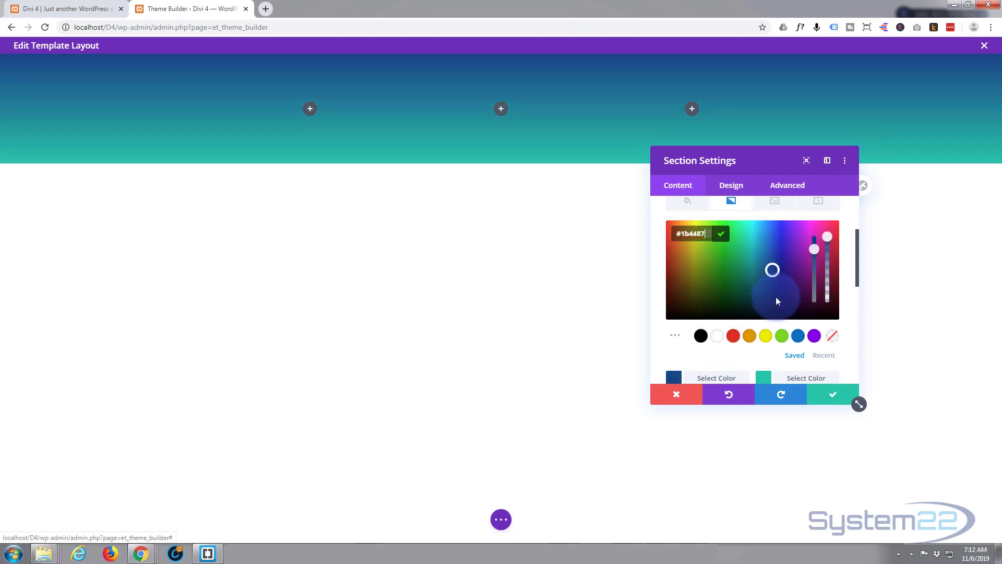
{"action": "left_click", "coordinate": [799, 380]}
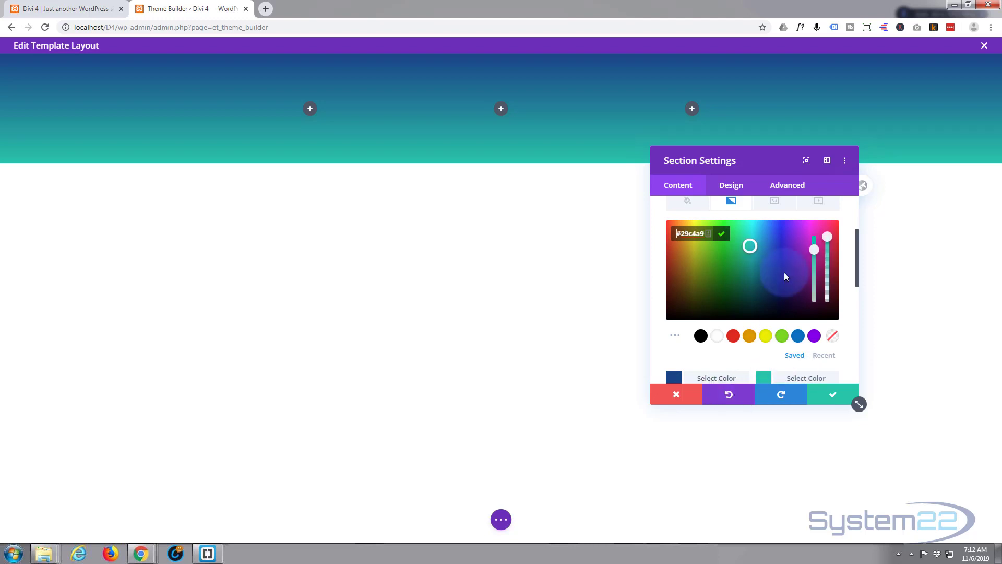
{"action": "left_click_drag", "start_coordinate": [761, 275], "coordinate": [772, 301]}
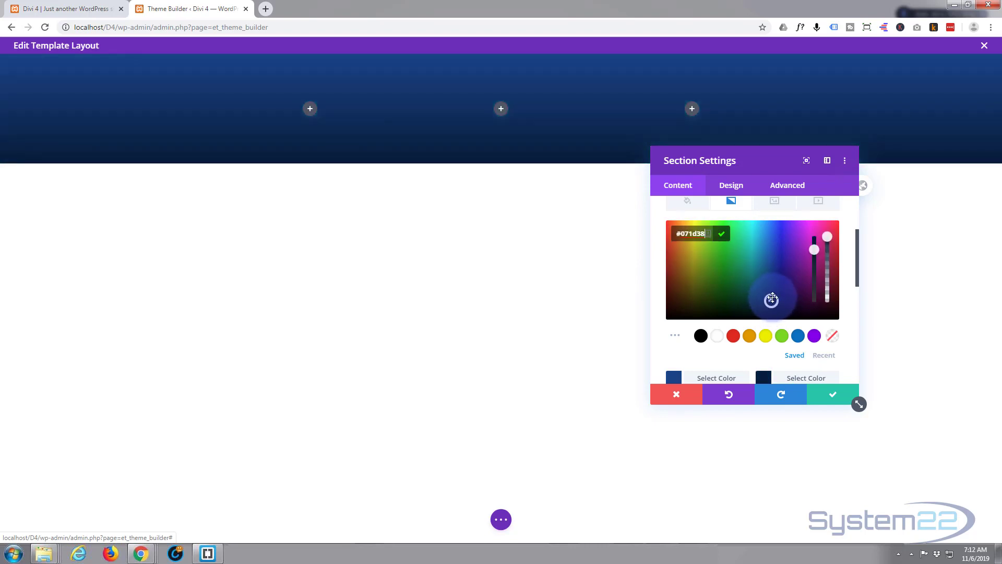
{"action": "left_click", "coordinate": [829, 398]}
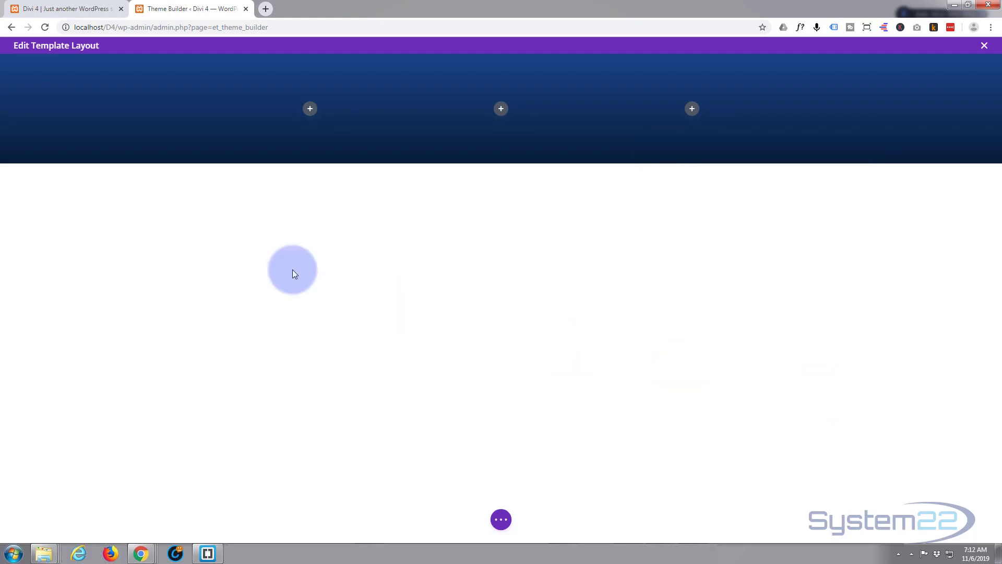
- Insert a Blurb module in the first footer column and replace its title with a sample phone number
{"action": "left_click", "coordinate": [310, 109]}
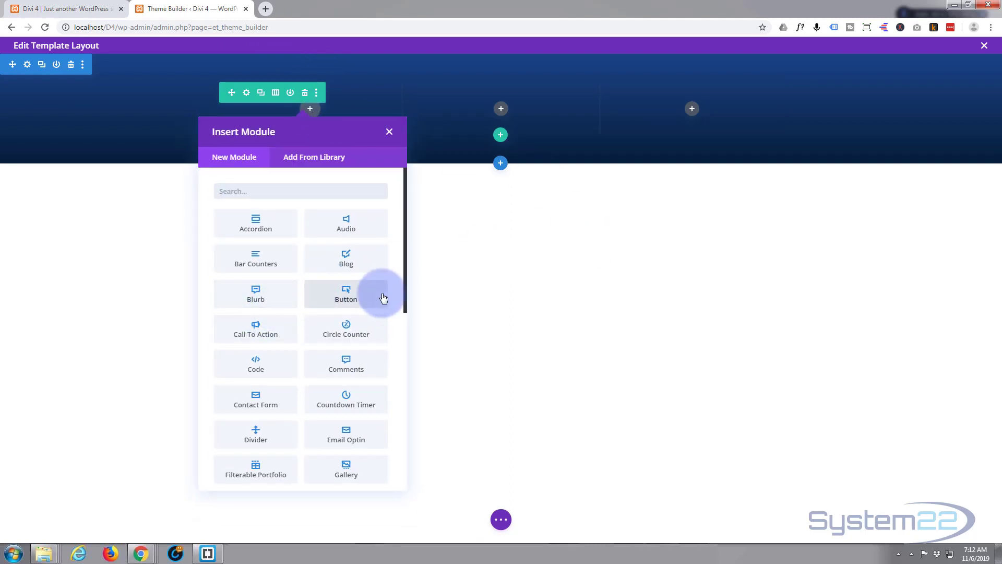
{"action": "left_click", "coordinate": [263, 295]}
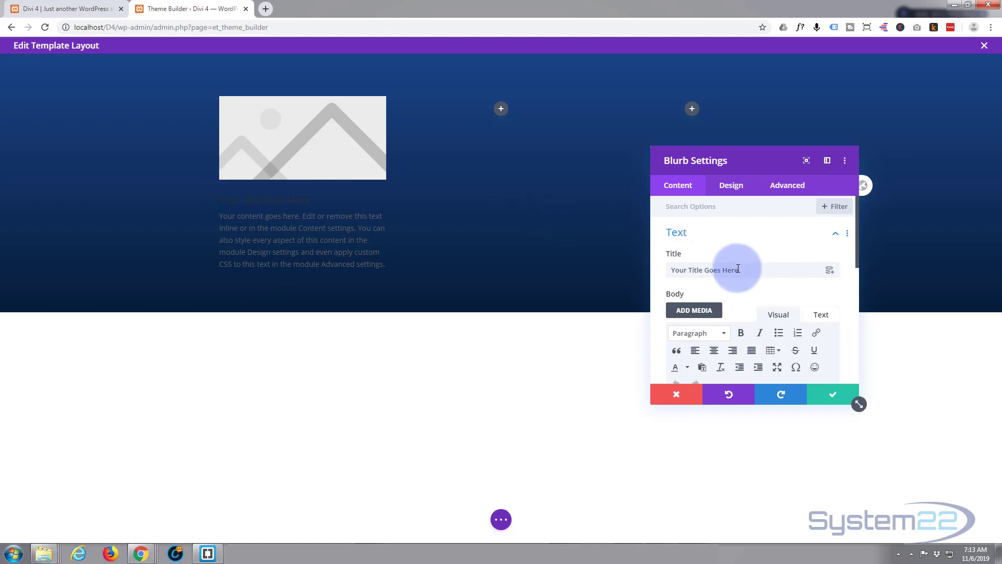
{"action": "left_click_drag", "start_coordinate": [739, 270], "coordinate": [653, 270]}
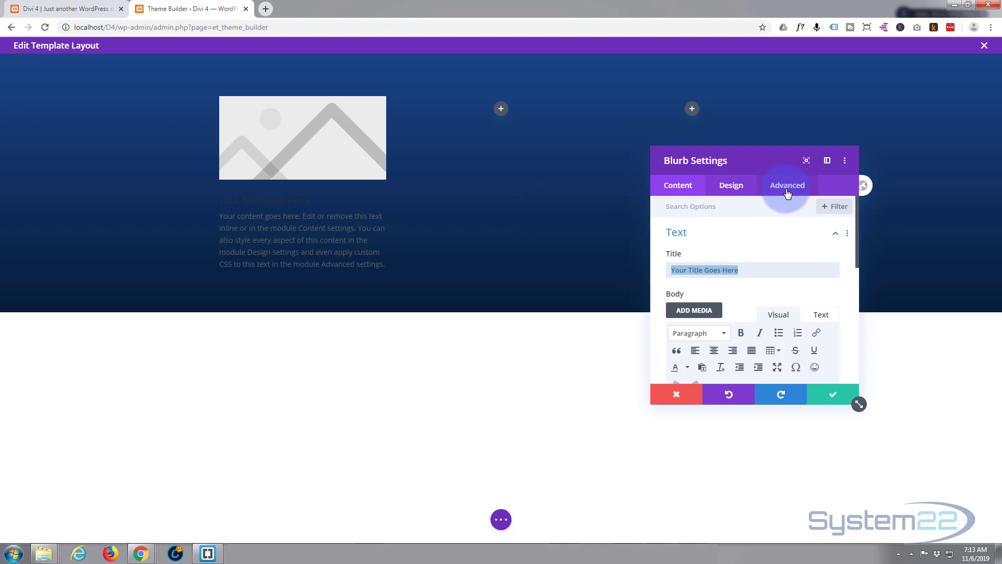
{"action": "type", "text": "(123) 554 5894"}
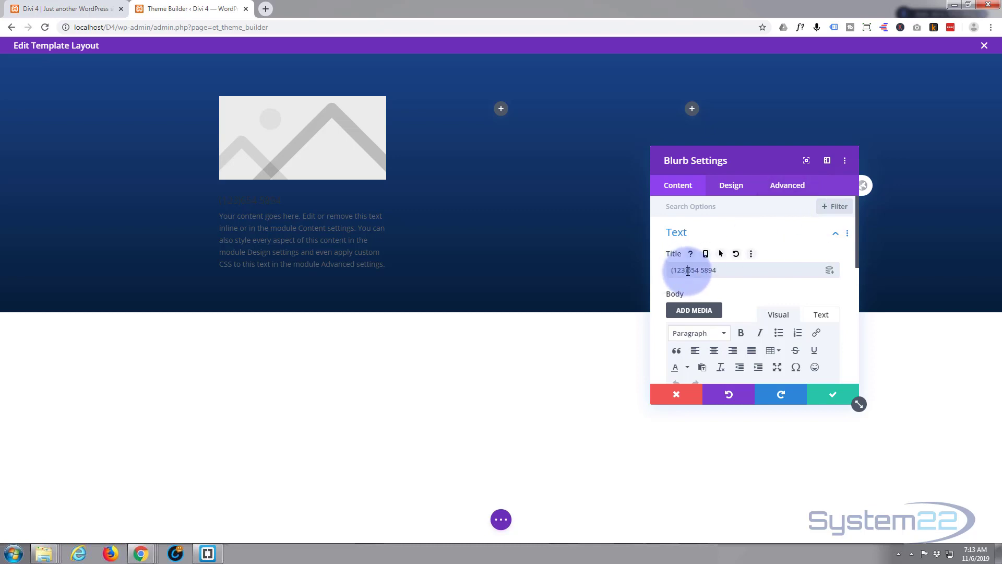
{"action": "left_click_drag", "start_coordinate": [688, 271], "coordinate": [706, 271]}
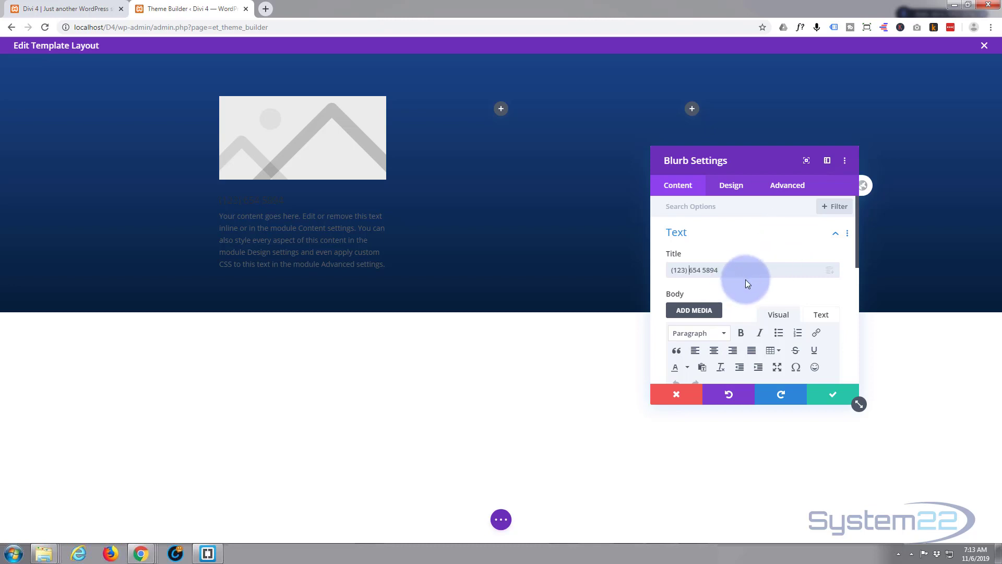
{"action": "left_click_drag", "start_coordinate": [306, 196], "coordinate": [209, 202]}
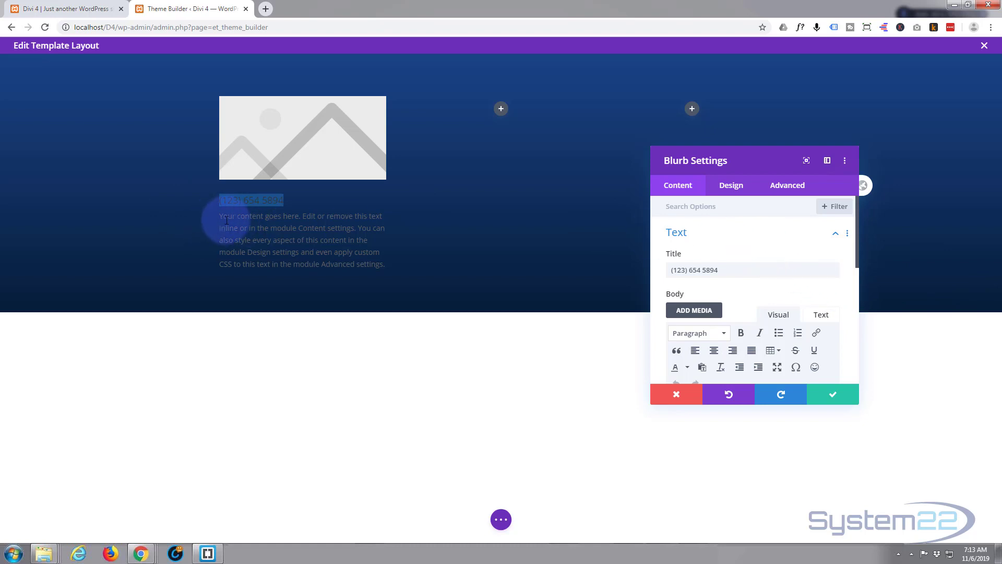
- Delete all of the blurb's placeholder body text
{"action": "scroll", "coordinate": [748, 234], "scroll_direction": "down", "scroll_amount": 3}
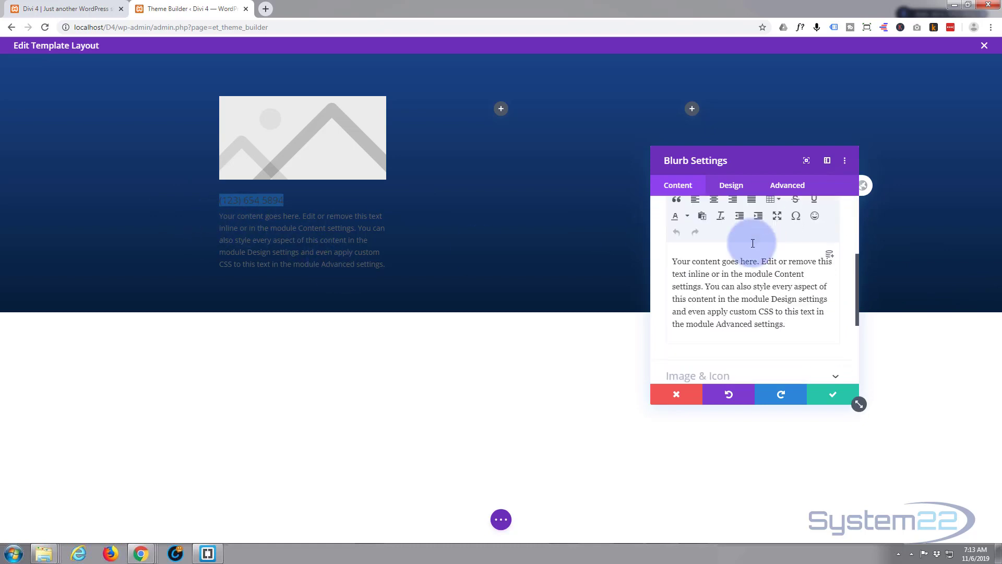
{"action": "left_click_drag", "start_coordinate": [672, 255], "coordinate": [814, 325]}
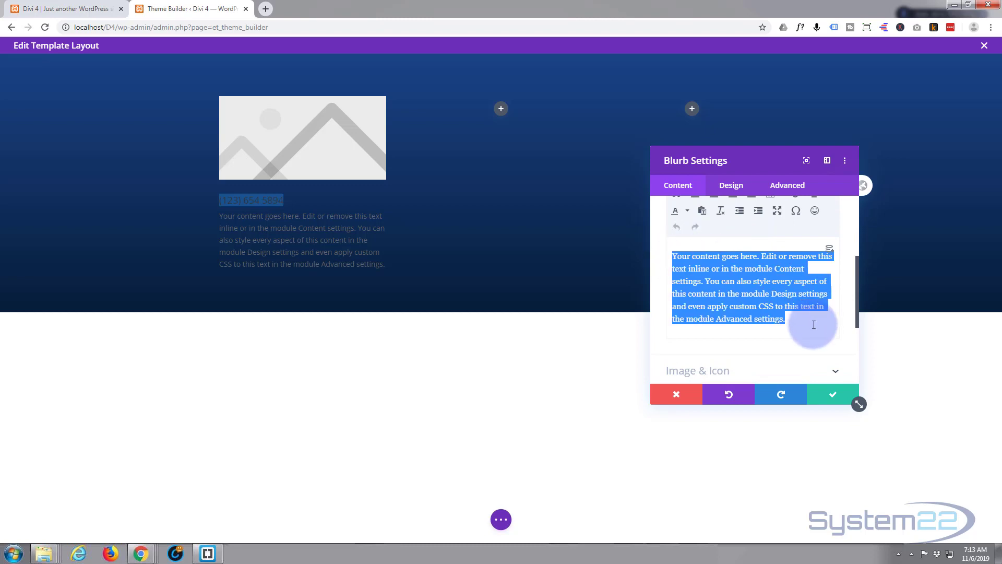
{"action": "key", "text": "Delete"}
{"action": "left_click", "coordinate": [739, 294]}
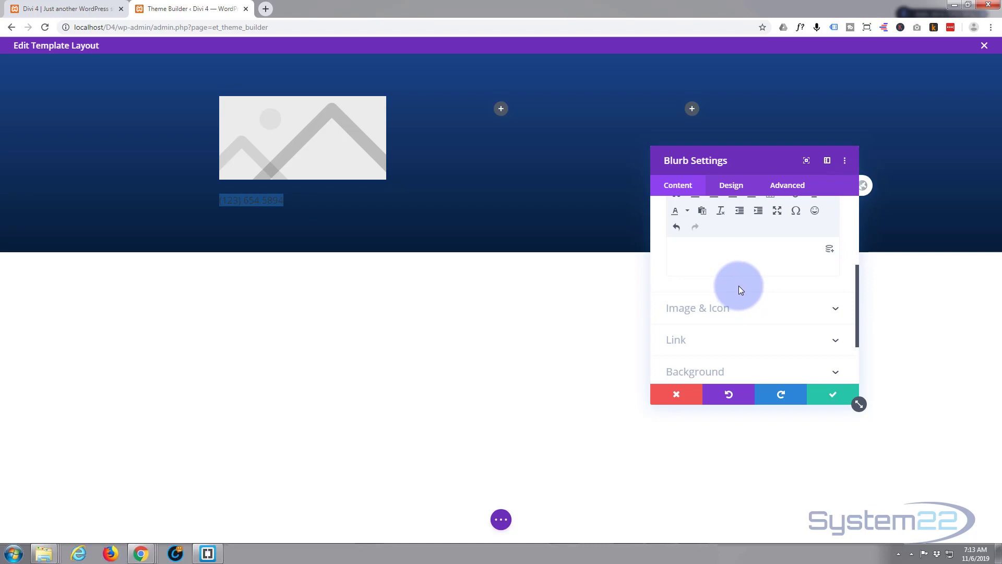
{"action": "scroll", "coordinate": [719, 269], "scroll_direction": "up", "scroll_amount": 3}
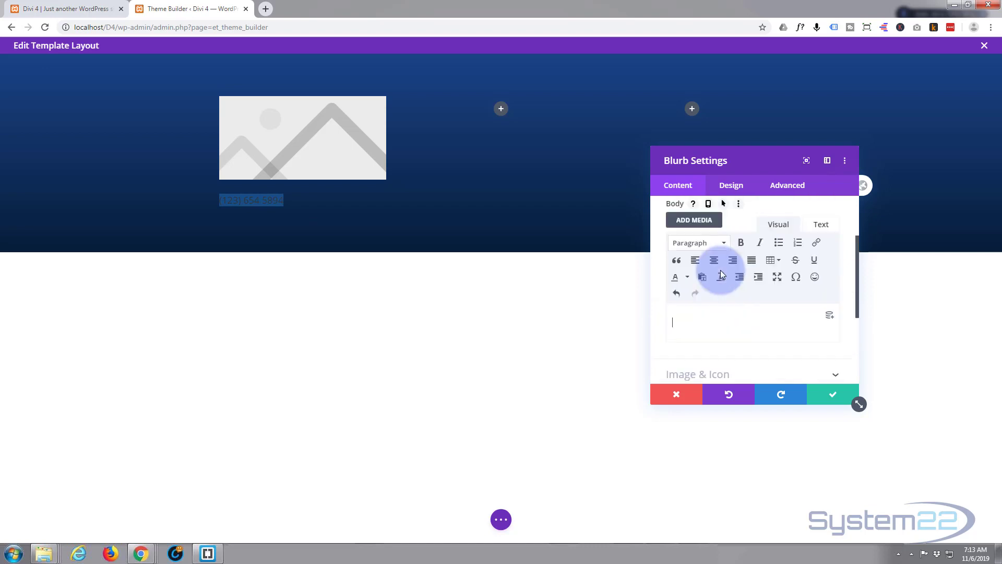
{"action": "scroll", "coordinate": [720, 270], "scroll_direction": "down", "scroll_amount": 3}
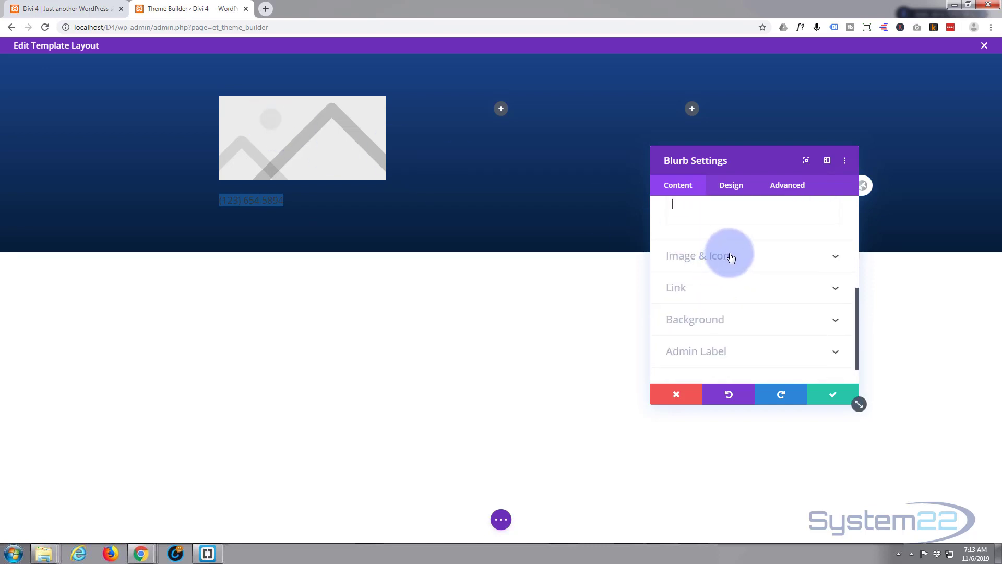
- Switch the blurb to use an icon and pick the phone icon
{"action": "left_click", "coordinate": [766, 261]}
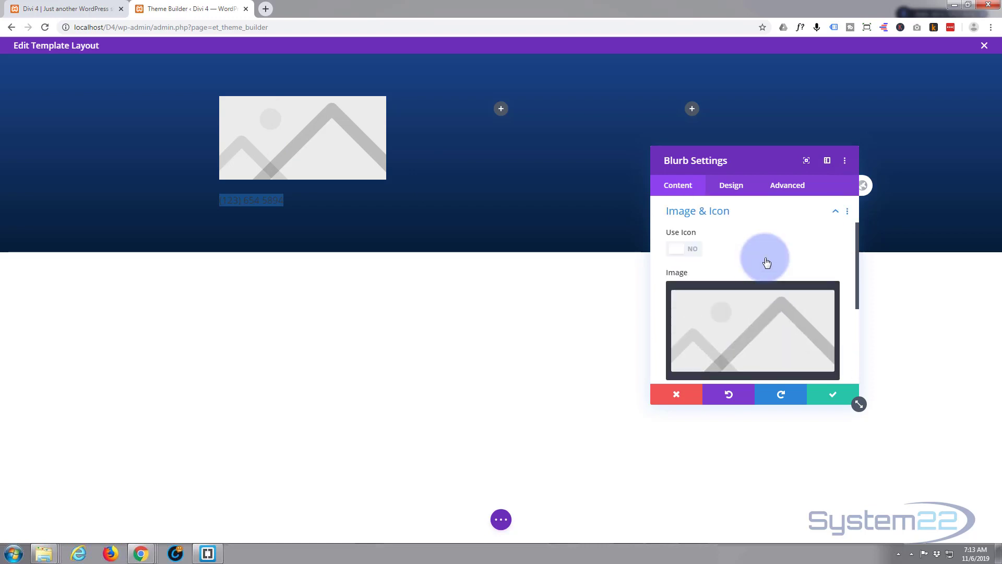
{"action": "left_click", "coordinate": [695, 250]}
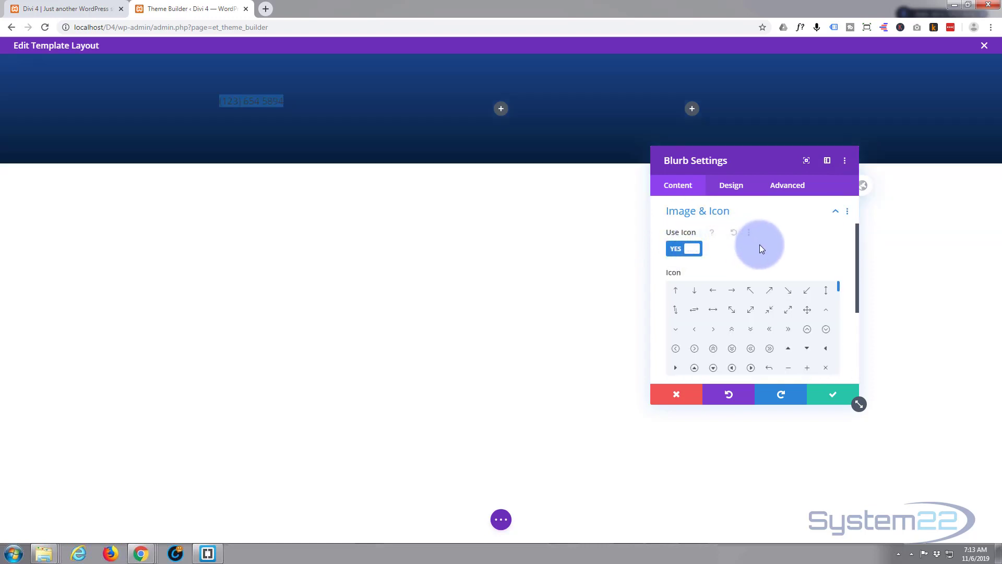
{"action": "scroll", "coordinate": [747, 255], "scroll_direction": "up", "scroll_amount": 1}
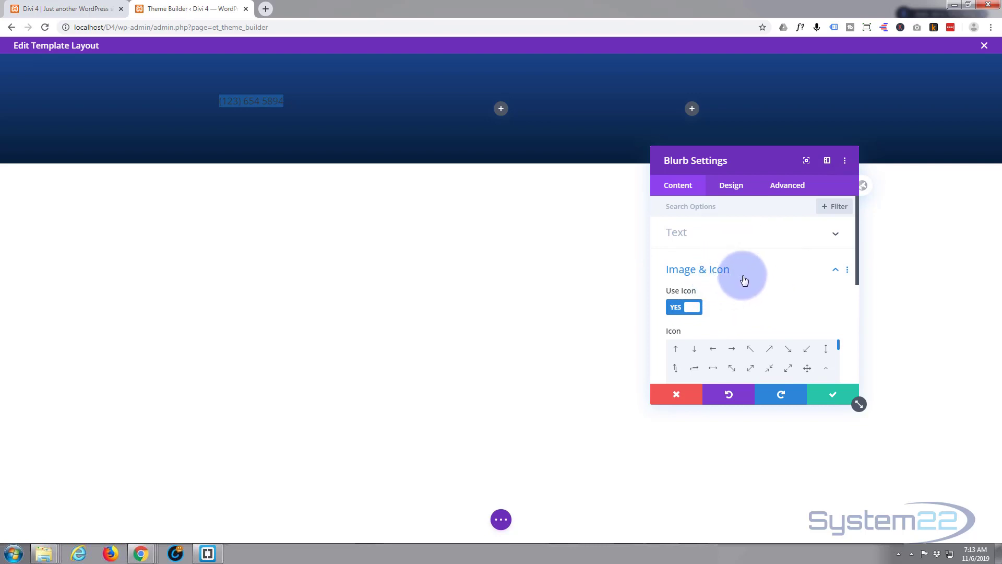
{"action": "scroll", "coordinate": [736, 269], "scroll_direction": "down", "scroll_amount": 1}
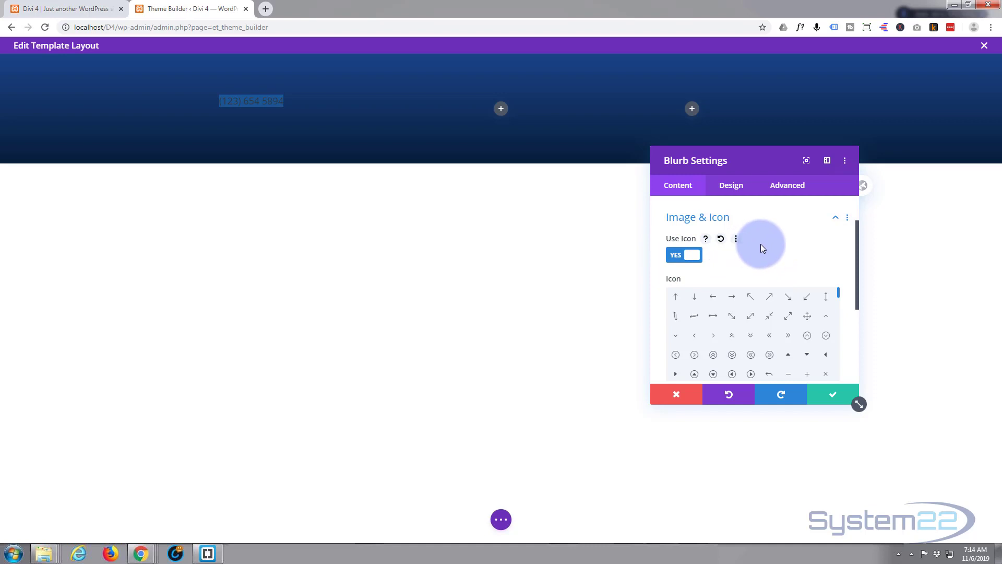
{"action": "scroll", "coordinate": [760, 276], "scroll_direction": "down", "scroll_amount": 2}
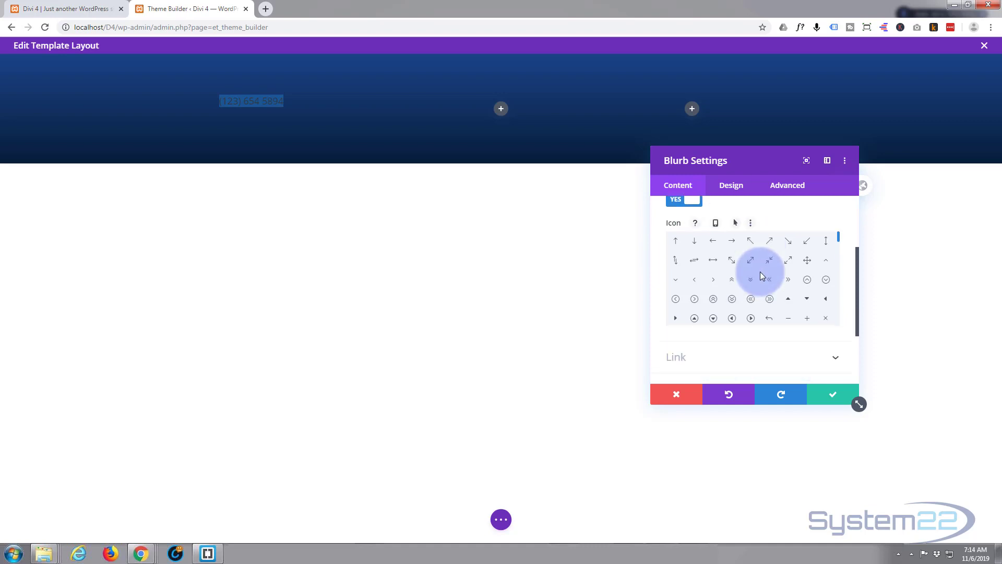
{"action": "scroll", "coordinate": [741, 313], "scroll_direction": "up", "scroll_amount": 1}
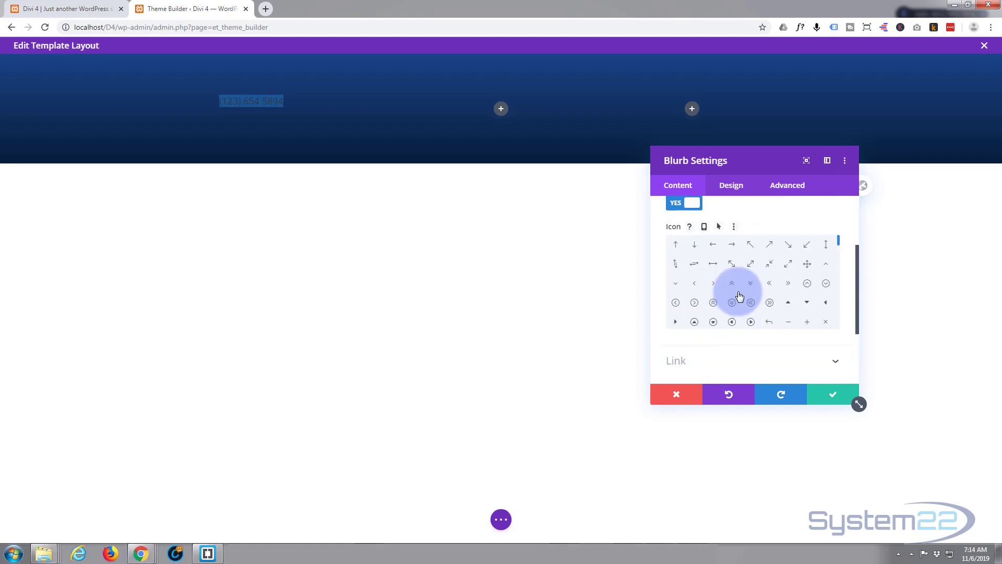
{"action": "left_click", "coordinate": [735, 281]}
{"action": "scroll", "coordinate": [739, 291], "scroll_direction": "down", "scroll_amount": 1}
{"action": "scroll", "coordinate": [740, 294], "scroll_direction": "down", "scroll_amount": 1}
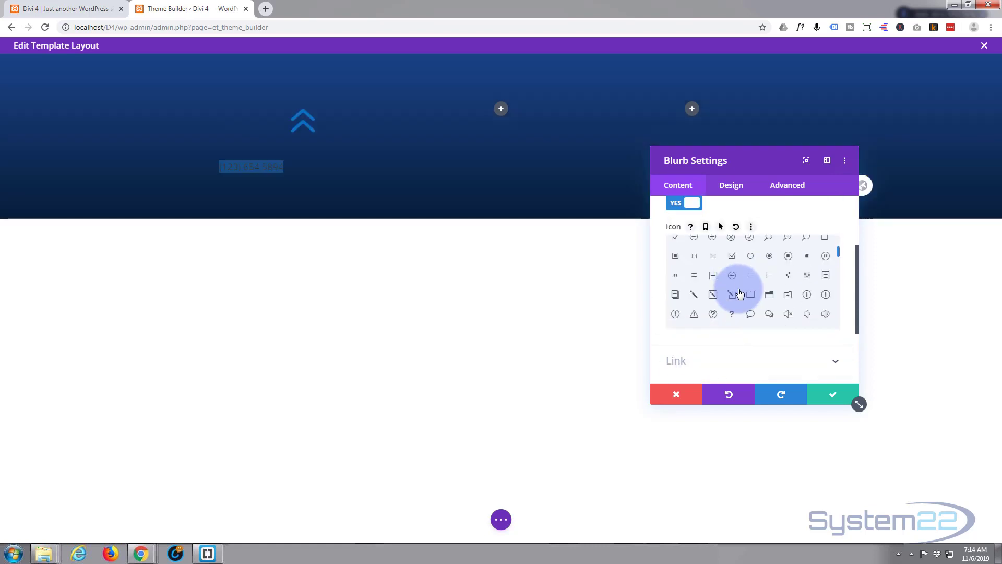
{"action": "scroll", "coordinate": [740, 294], "scroll_direction": "down", "scroll_amount": 3}
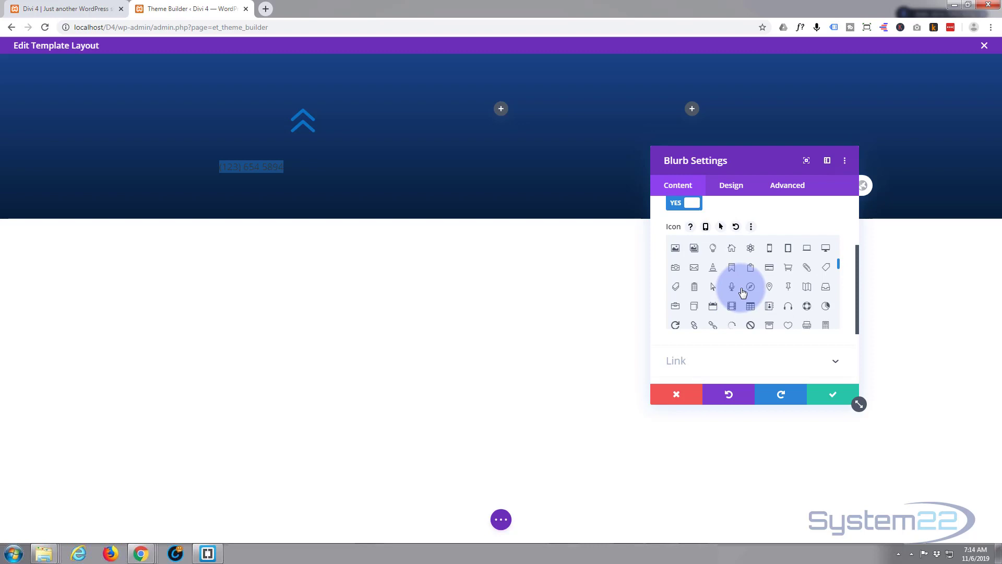
{"action": "left_click", "coordinate": [770, 251]}
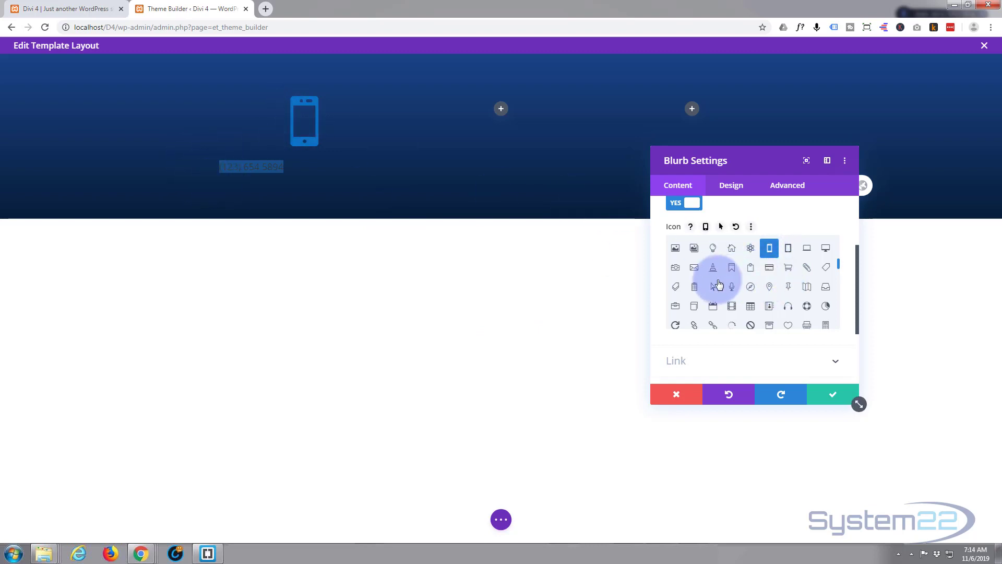
{"action": "left_click", "coordinate": [712, 365]}
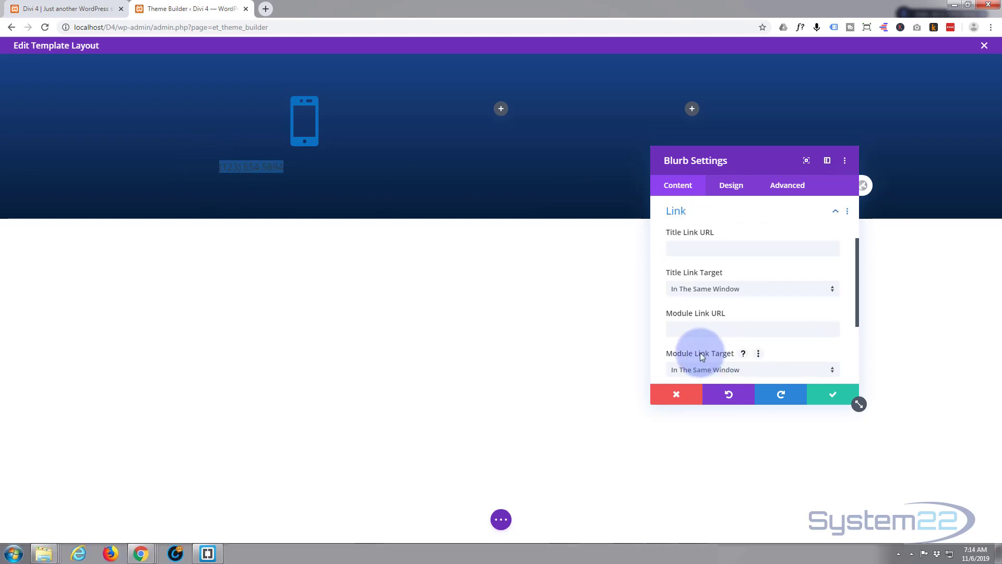
- Try a tel: phone link as the Title Link URL, then delete it, leaving it empty
{"action": "left_click", "coordinate": [672, 248]}
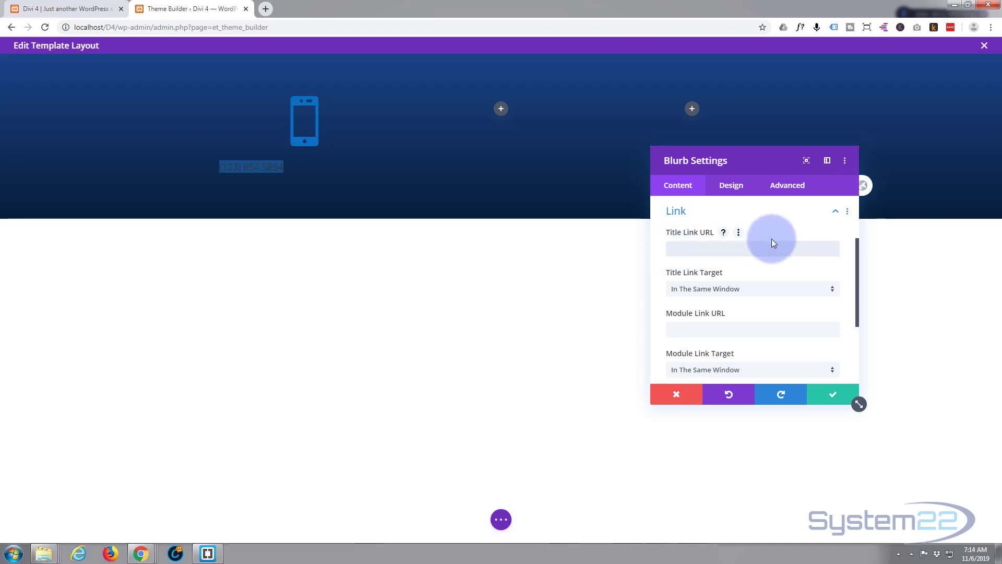
{"action": "type", "text": "tel: 001123654789"}
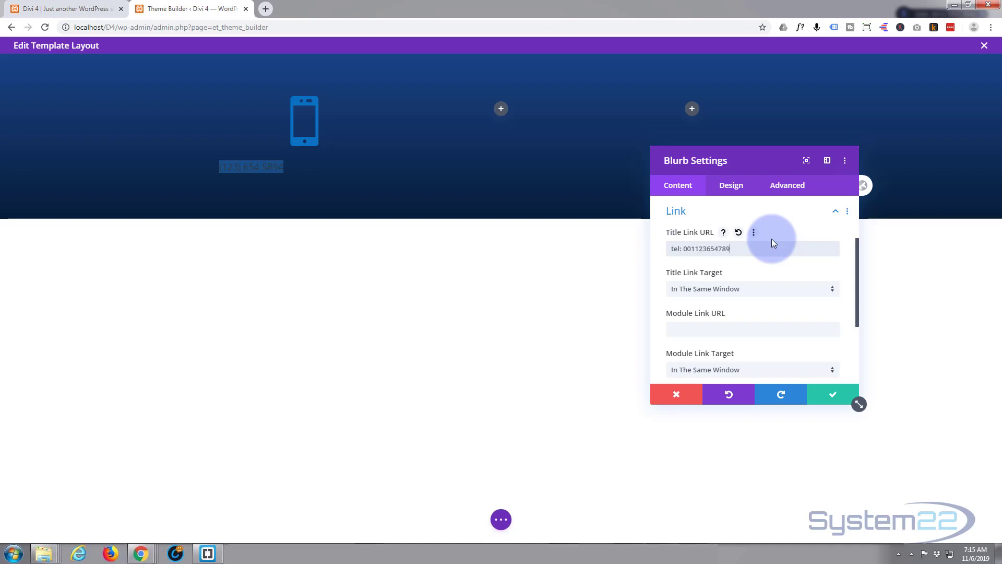
{"action": "type", "text": "69"}
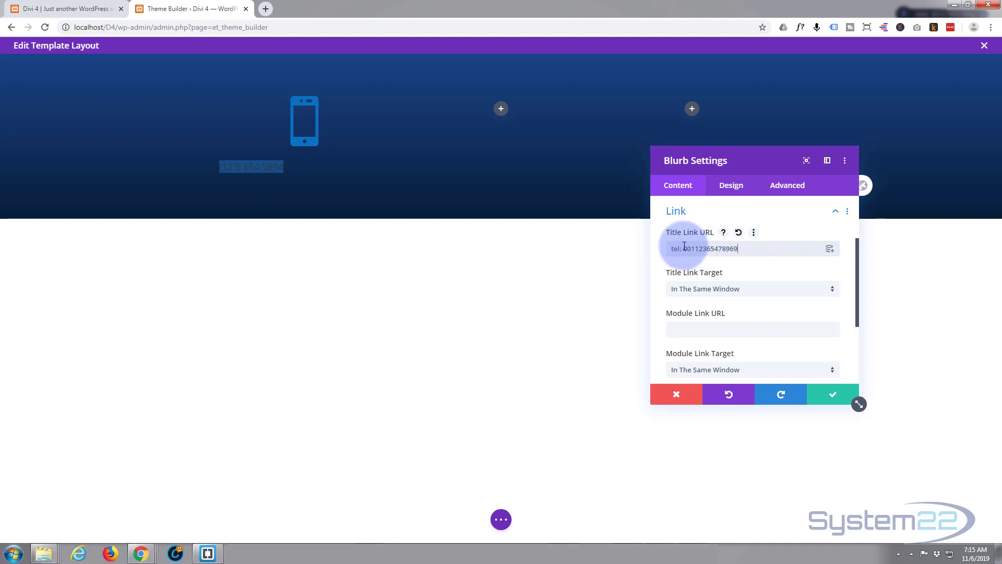
{"action": "left_click_drag", "start_coordinate": [761, 250], "coordinate": [655, 251]}
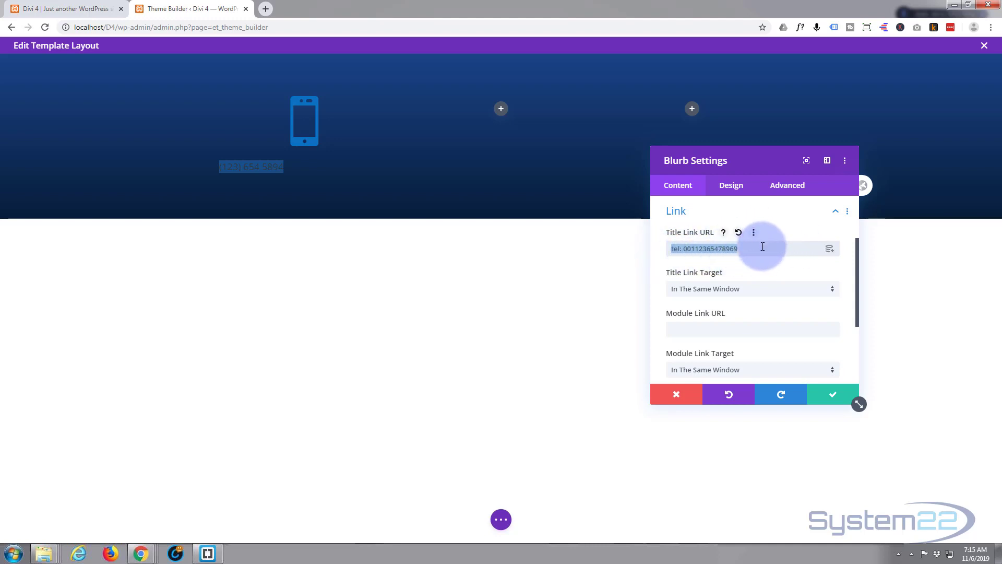
{"action": "key", "text": "BackSpace"}
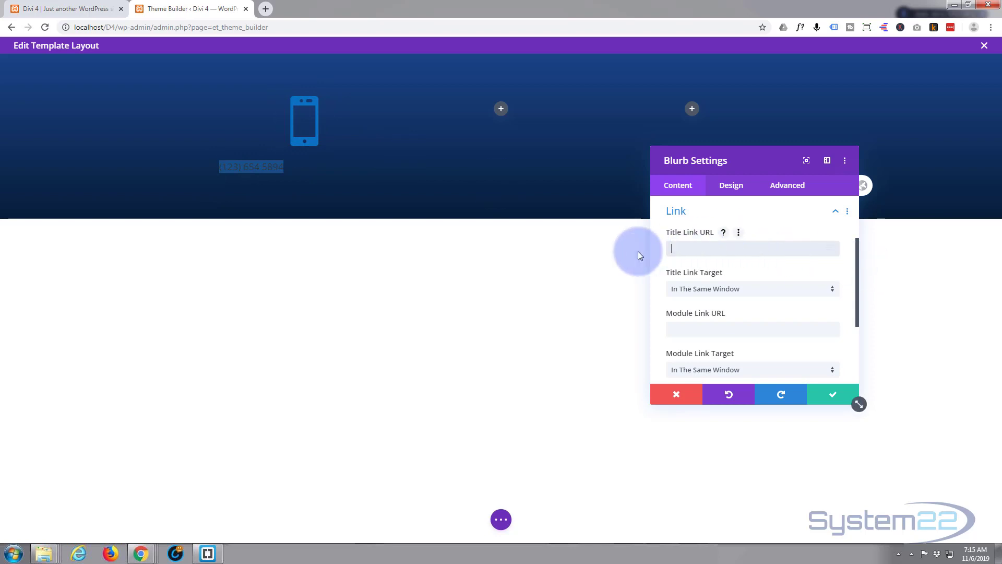
{"action": "left_click", "coordinate": [735, 189]}
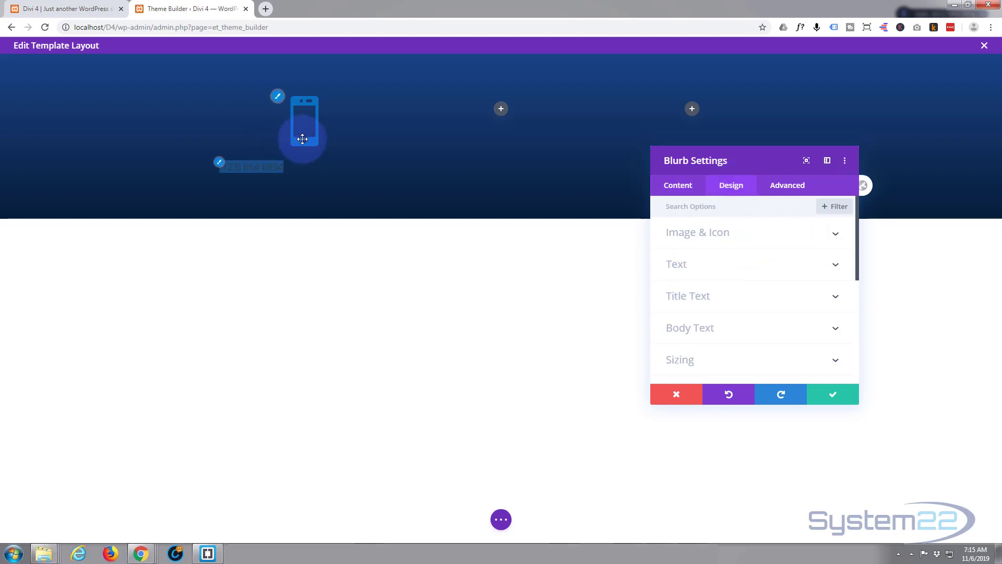
- Make the phone icon white and set Image/Icon Placement to Left
{"action": "left_click", "coordinate": [781, 233]}
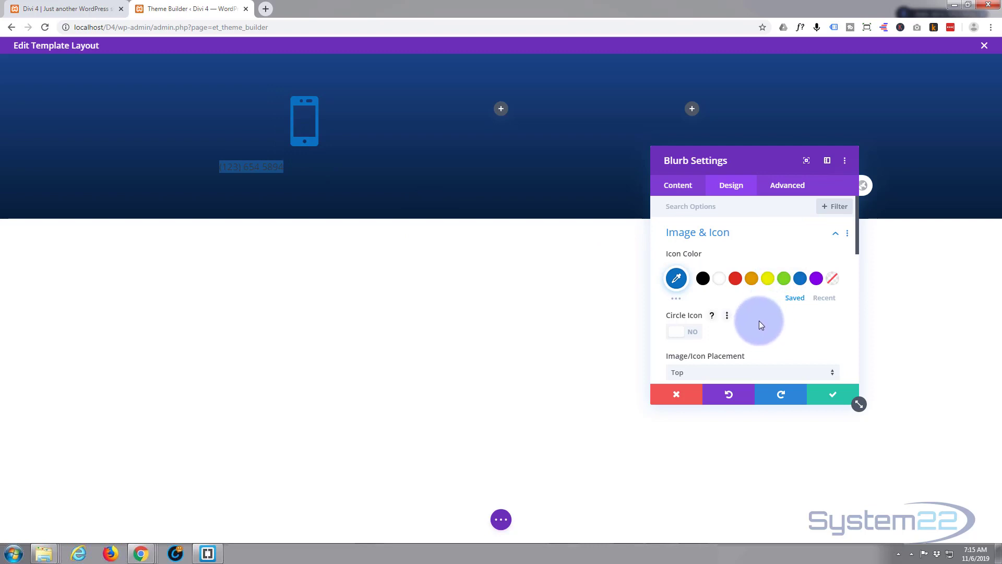
{"action": "left_click", "coordinate": [721, 280]}
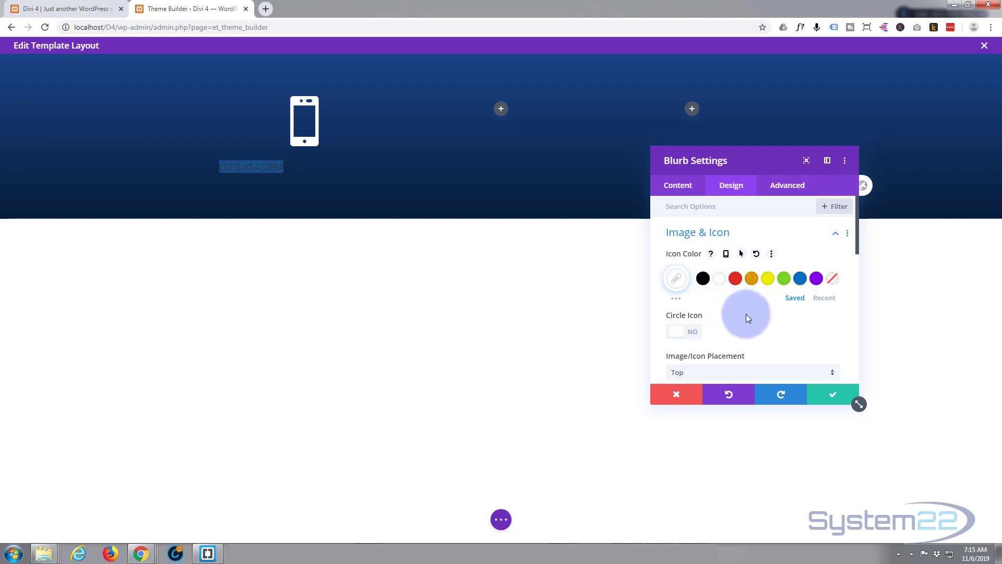
{"action": "scroll", "coordinate": [750, 312], "scroll_direction": "down", "scroll_amount": 2}
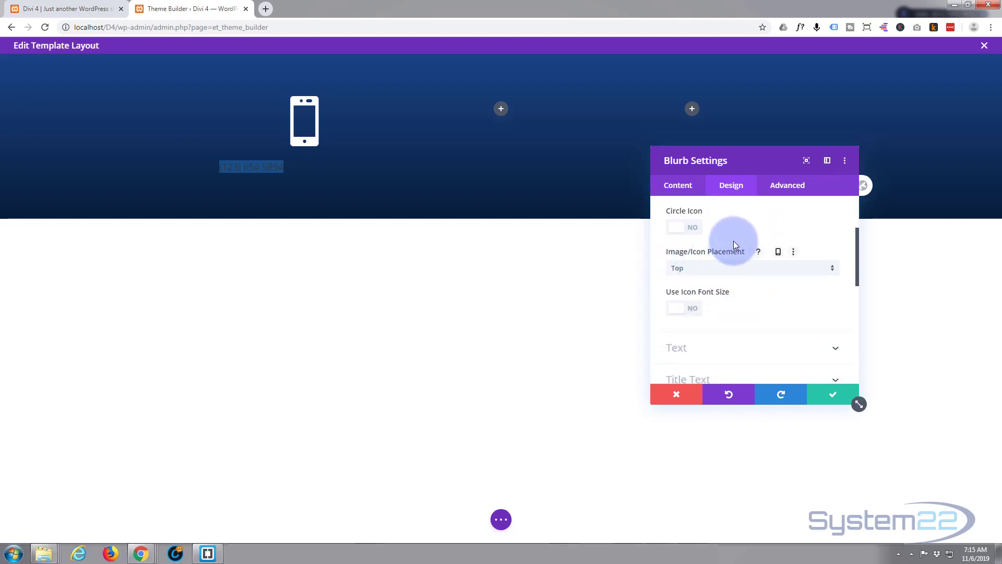
{"action": "scroll", "coordinate": [734, 241], "scroll_direction": "up", "scroll_amount": 1}
{"action": "scroll", "coordinate": [734, 241], "scroll_direction": "down", "scroll_amount": 1}
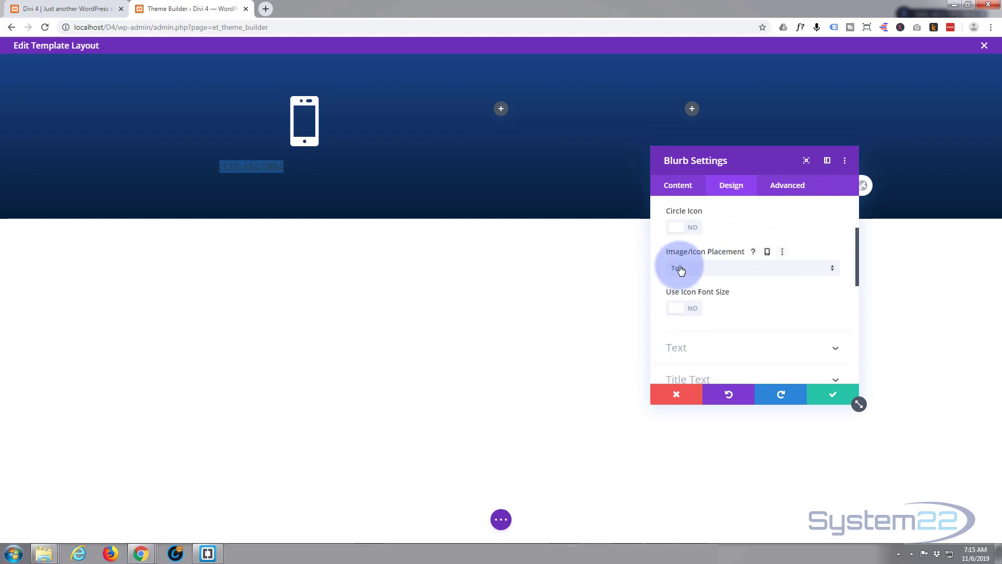
{"action": "left_click", "coordinate": [787, 275]}
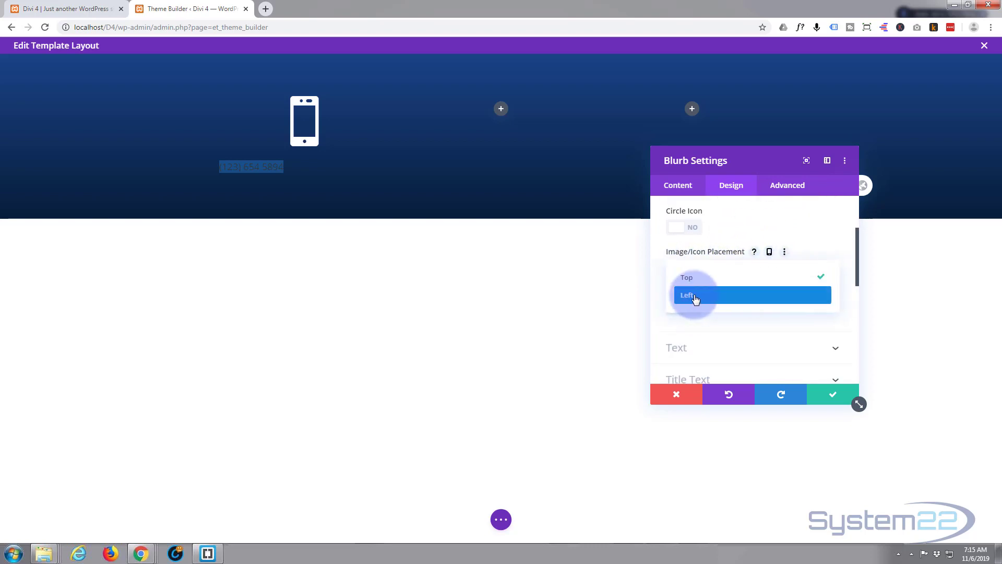
{"action": "left_click", "coordinate": [688, 295]}
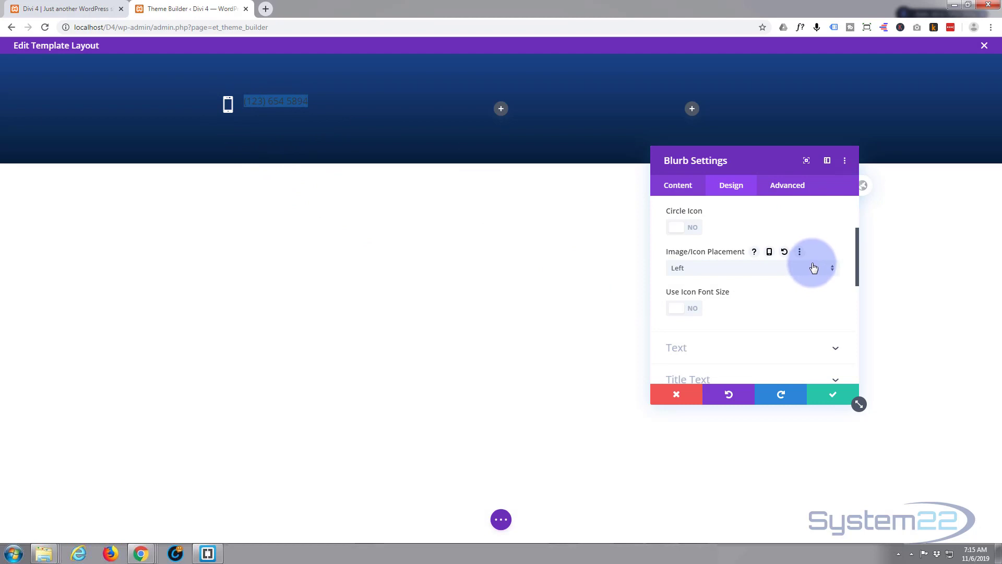
- Put the phone icon inside a circle coloured #0e82ef
{"action": "scroll", "coordinate": [750, 290], "scroll_direction": "up", "scroll_amount": 2}
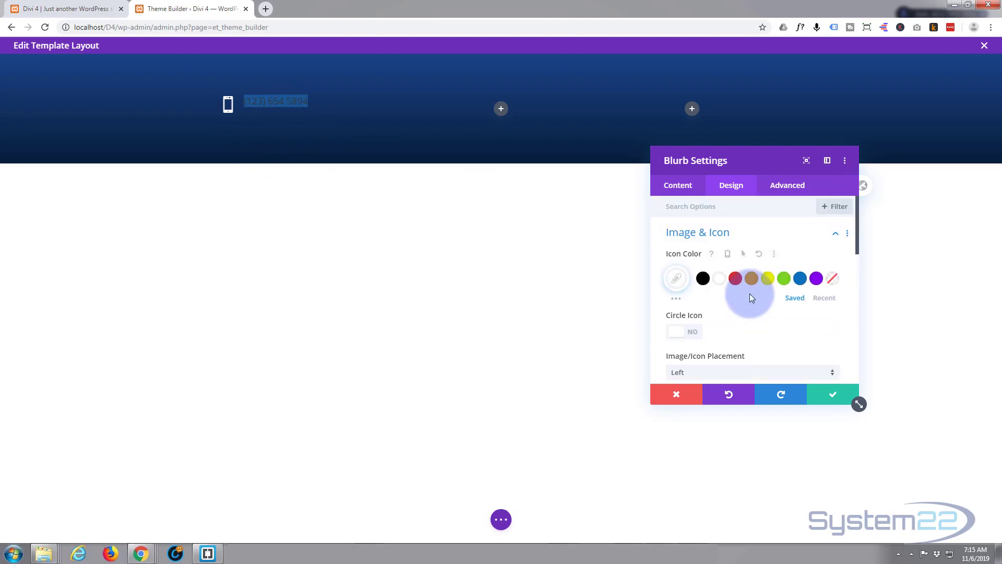
{"action": "left_click", "coordinate": [694, 330]}
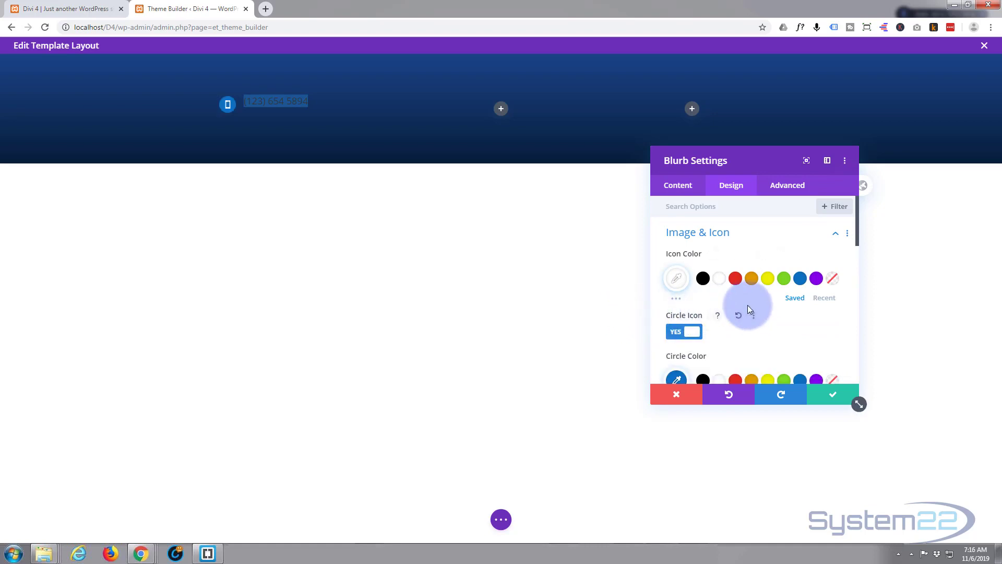
{"action": "scroll", "coordinate": [747, 308], "scroll_direction": "down", "scroll_amount": 2}
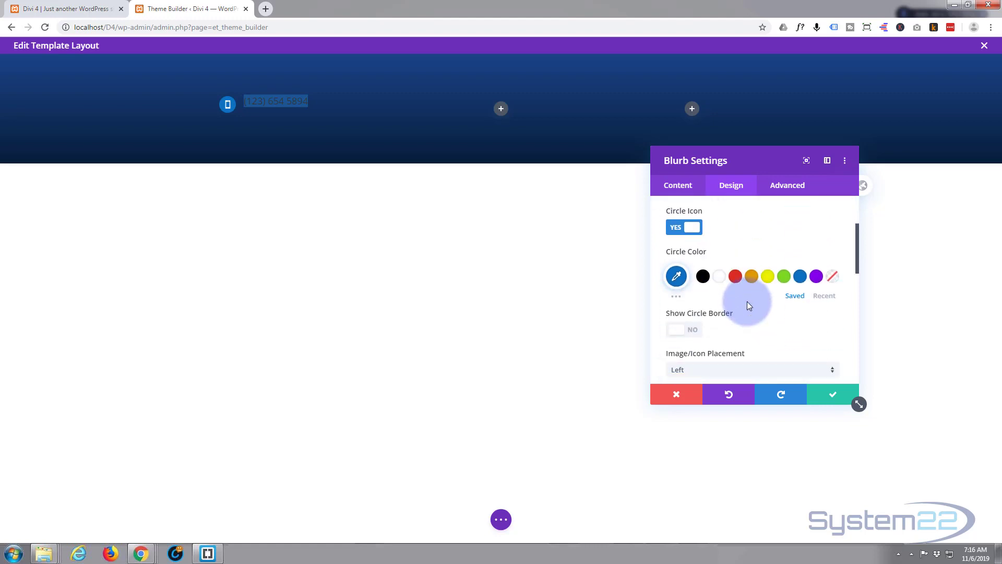
{"action": "left_click", "coordinate": [677, 277]}
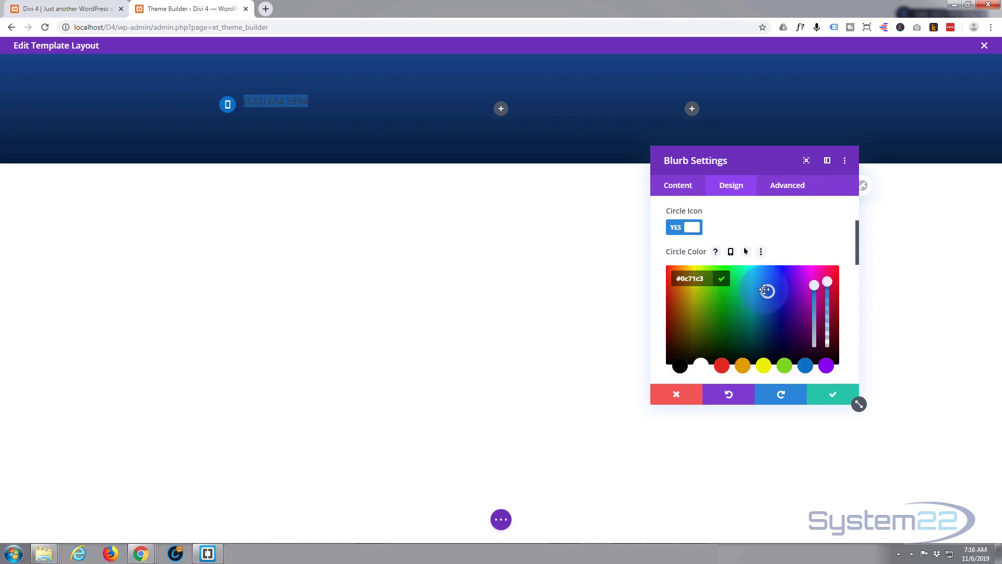
{"action": "left_click_drag", "start_coordinate": [768, 290], "coordinate": [769, 273]}
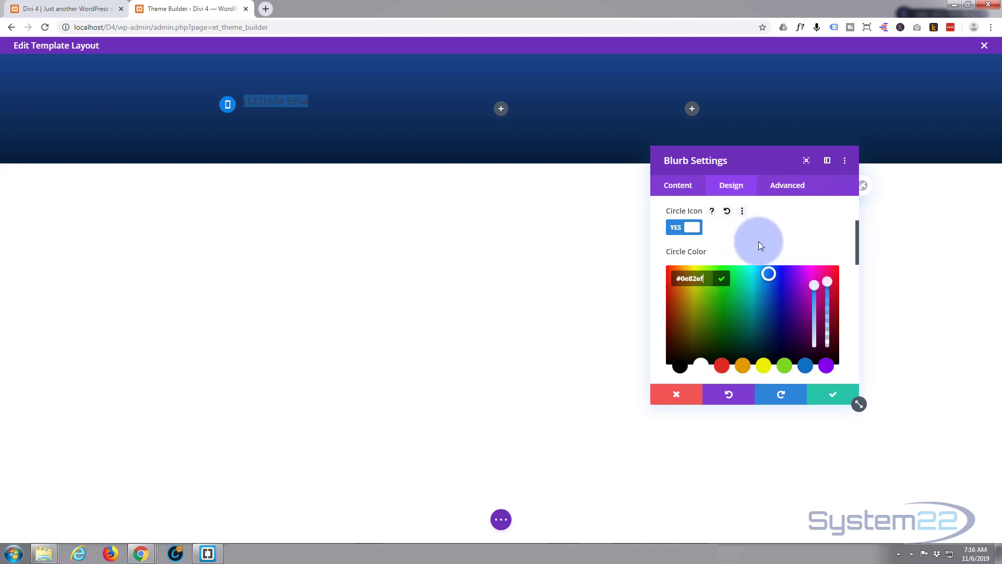
- Try a white circle border, then turn Show Circle Border off
{"action": "scroll", "coordinate": [746, 245], "scroll_direction": "down", "scroll_amount": 3}
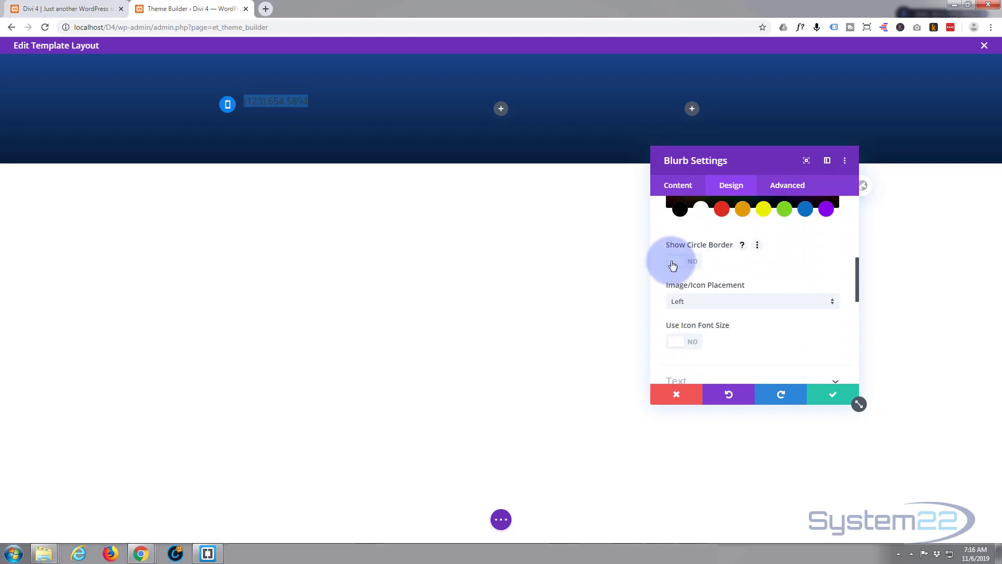
{"action": "mouse_move", "coordinate": [696, 267]}
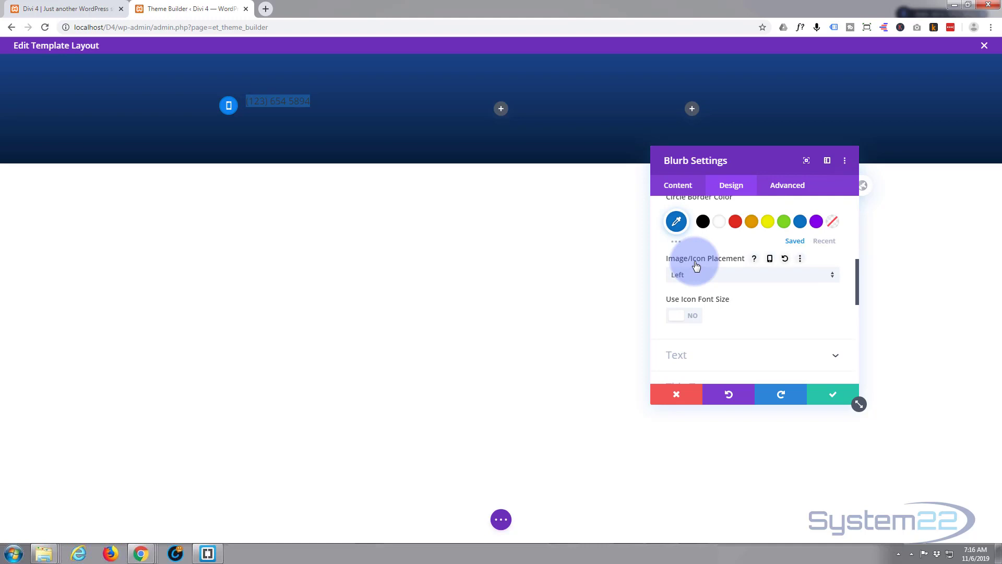
{"action": "scroll", "coordinate": [695, 264], "scroll_direction": "up", "scroll_amount": 2}
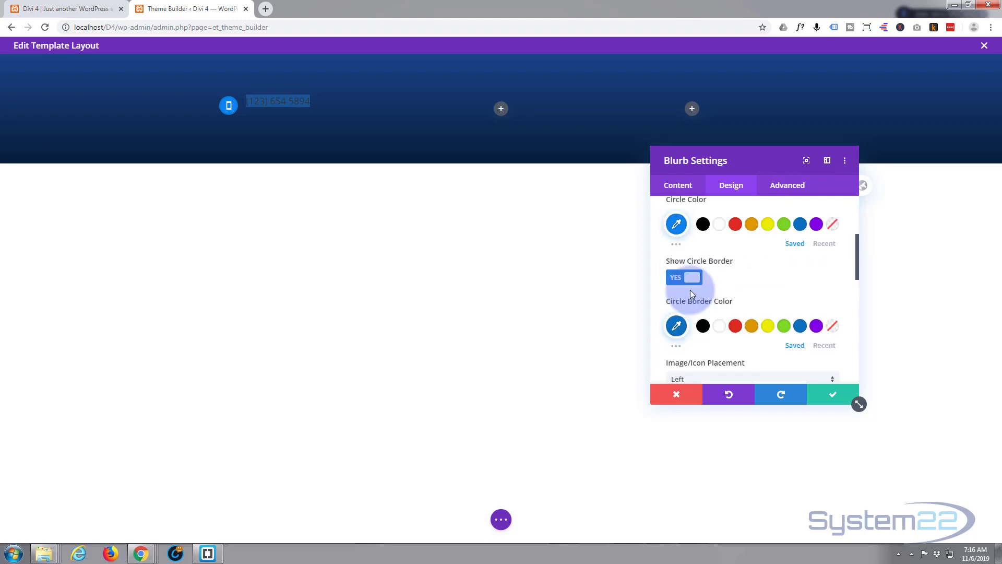
{"action": "left_click", "coordinate": [724, 332]}
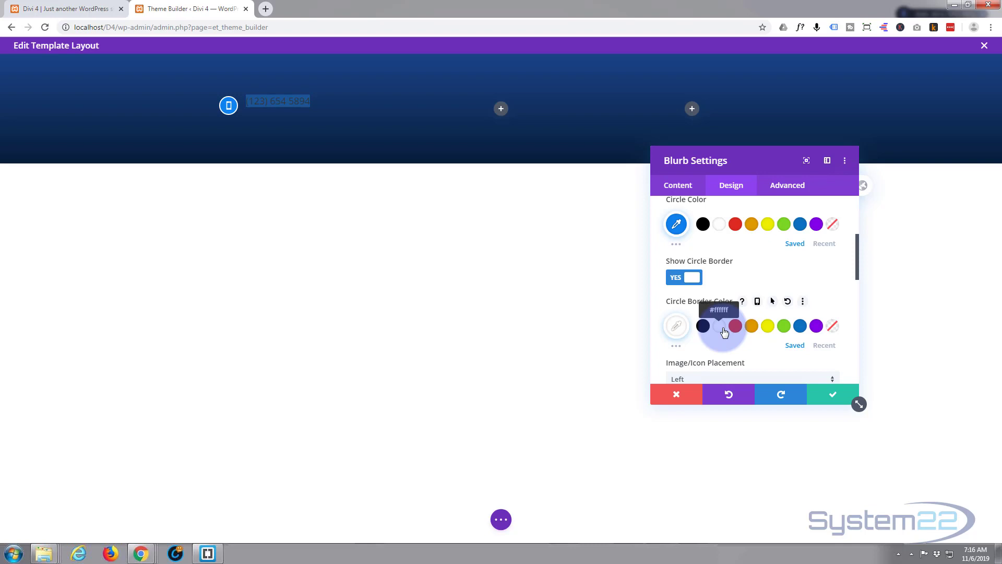
{"action": "left_click", "coordinate": [677, 280]}
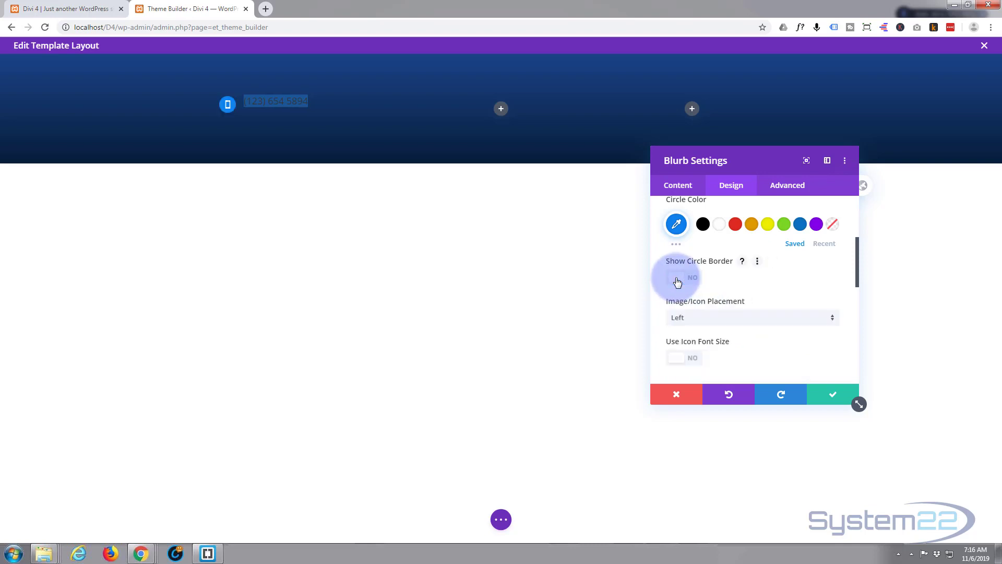
{"action": "scroll", "coordinate": [718, 277], "scroll_direction": "down", "scroll_amount": 2}
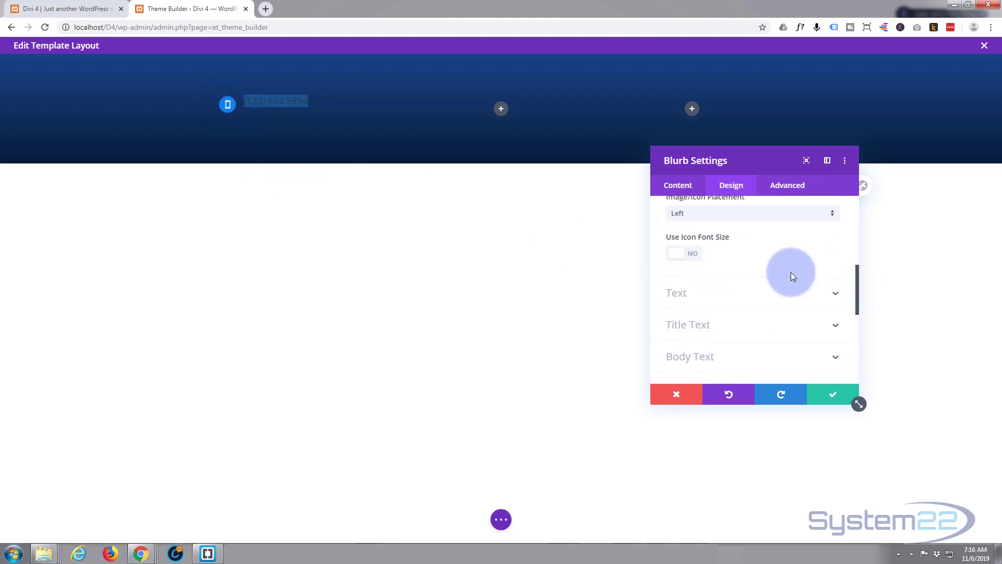
{"action": "left_click", "coordinate": [746, 292]}
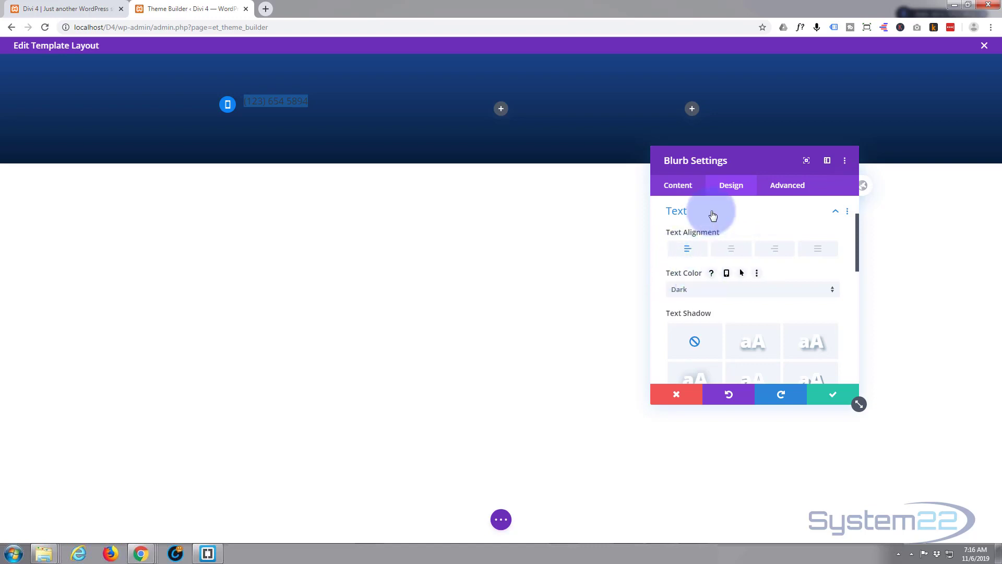
- Set the blurb's text colour to Light and its title text size to 16px
{"action": "left_click", "coordinate": [765, 290]}
{"action": "left_click", "coordinate": [729, 307]}
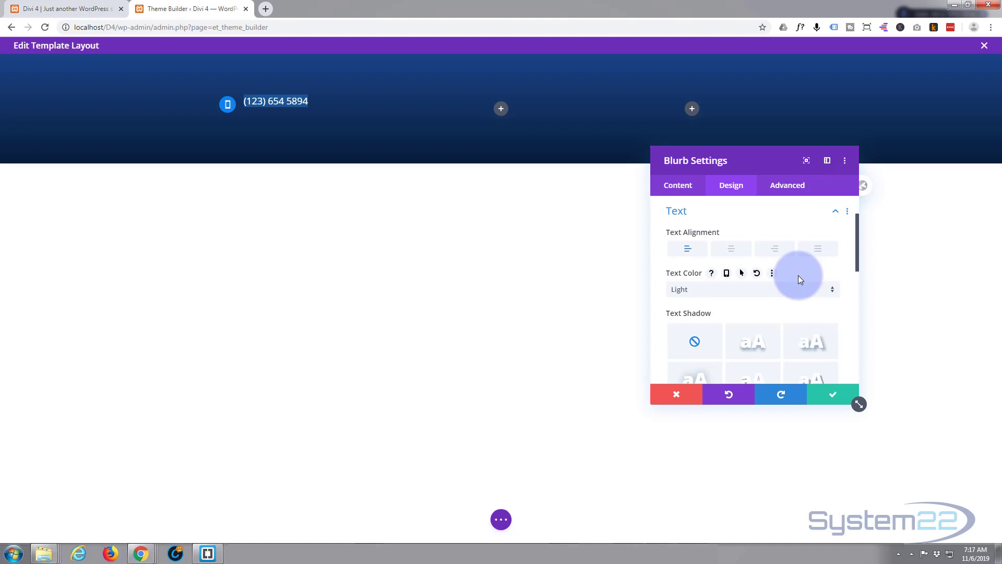
{"action": "scroll", "coordinate": [799, 276], "scroll_direction": "down", "scroll_amount": 5}
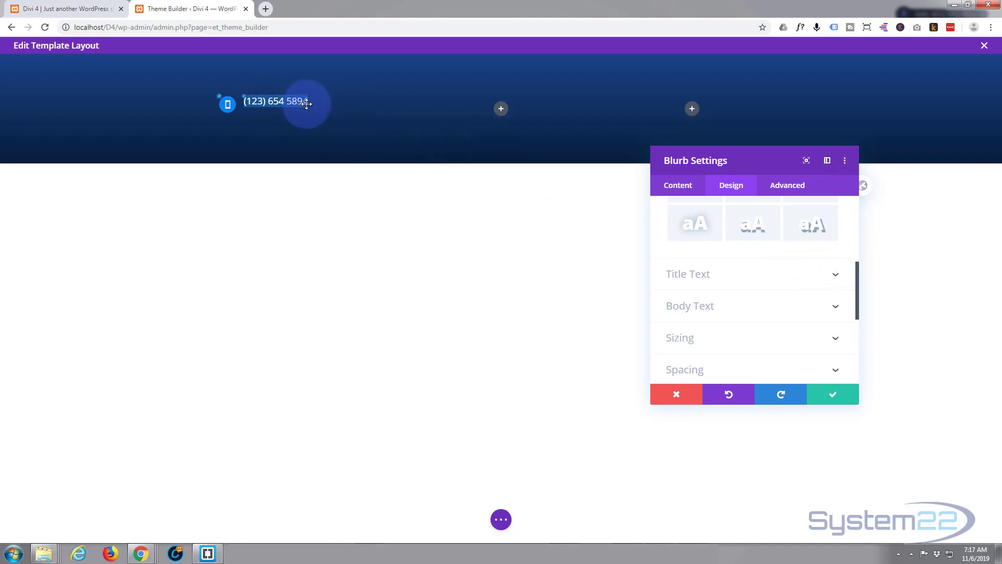
{"action": "left_click", "coordinate": [245, 100]}
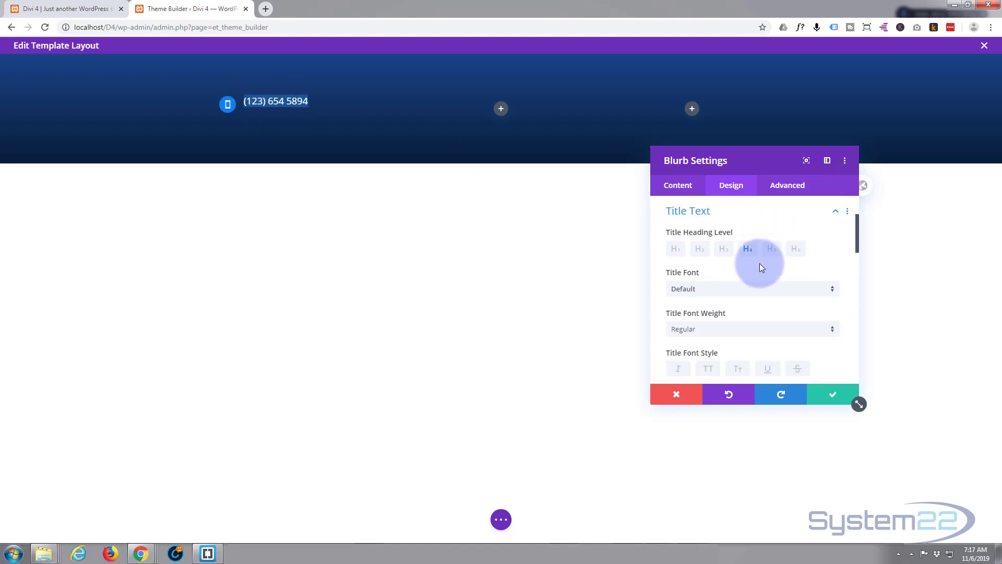
{"action": "scroll", "coordinate": [760, 263], "scroll_direction": "down", "scroll_amount": 1}
{"action": "scroll", "coordinate": [761, 262], "scroll_direction": "down", "scroll_amount": 1}
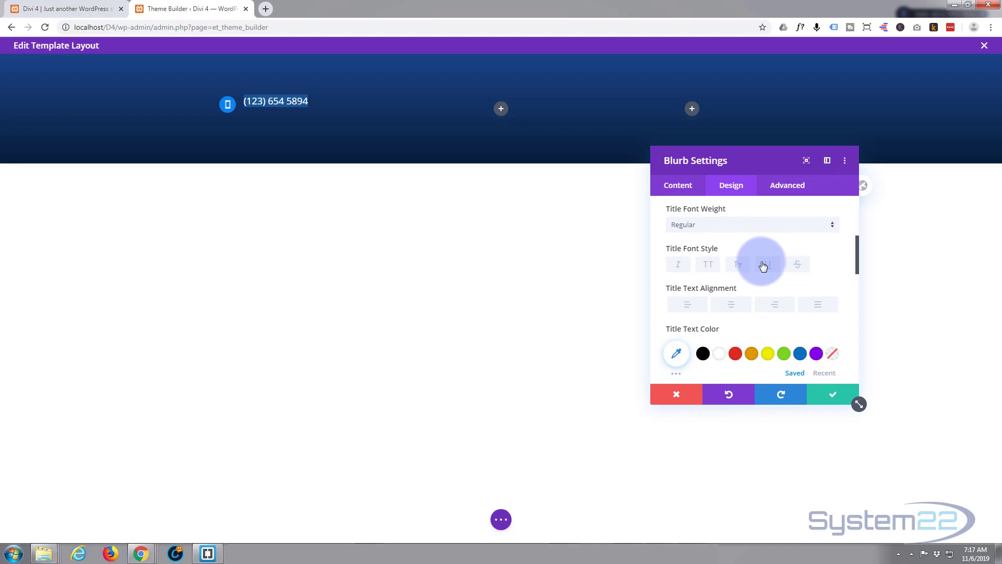
{"action": "scroll", "coordinate": [763, 263], "scroll_direction": "down", "scroll_amount": 2}
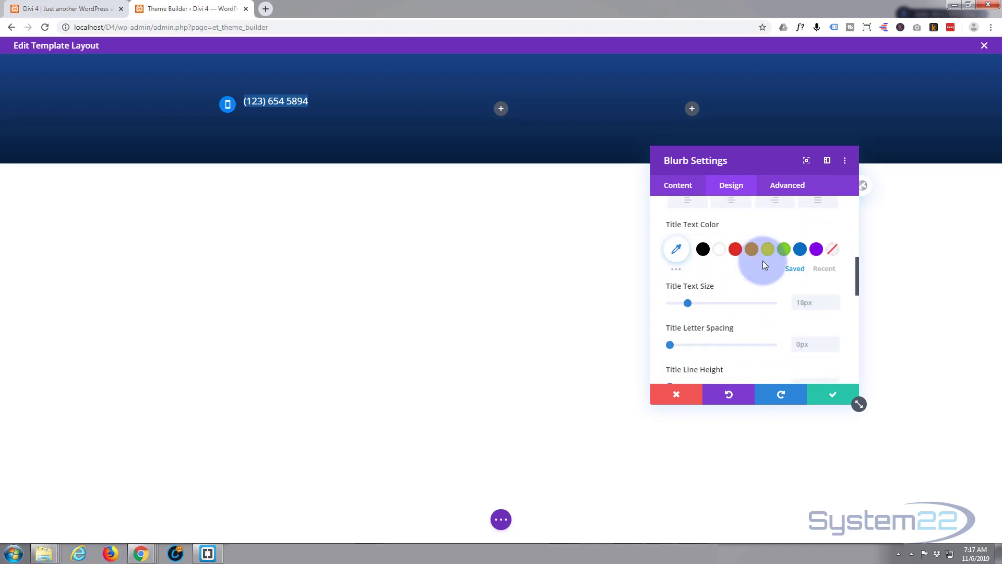
{"action": "left_click_drag", "start_coordinate": [688, 305], "coordinate": [685, 303]}
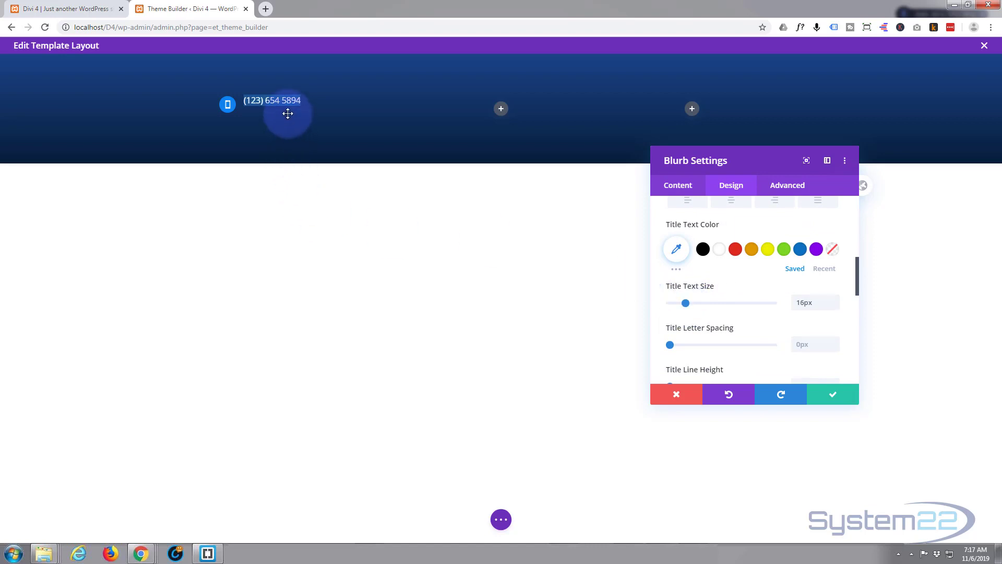
{"action": "scroll", "coordinate": [684, 253], "scroll_direction": "down", "scroll_amount": 1}
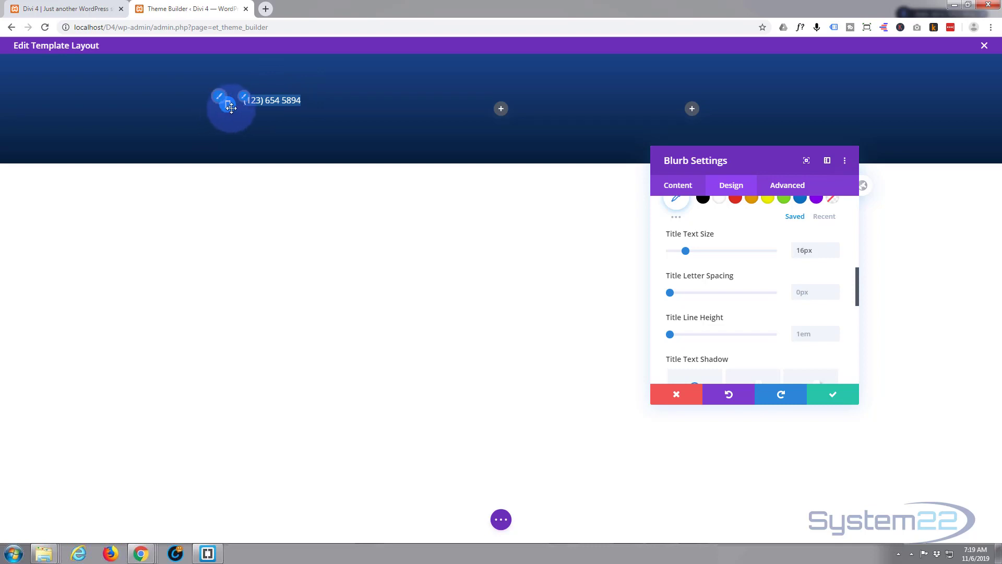
{"action": "left_click", "coordinate": [785, 190]}
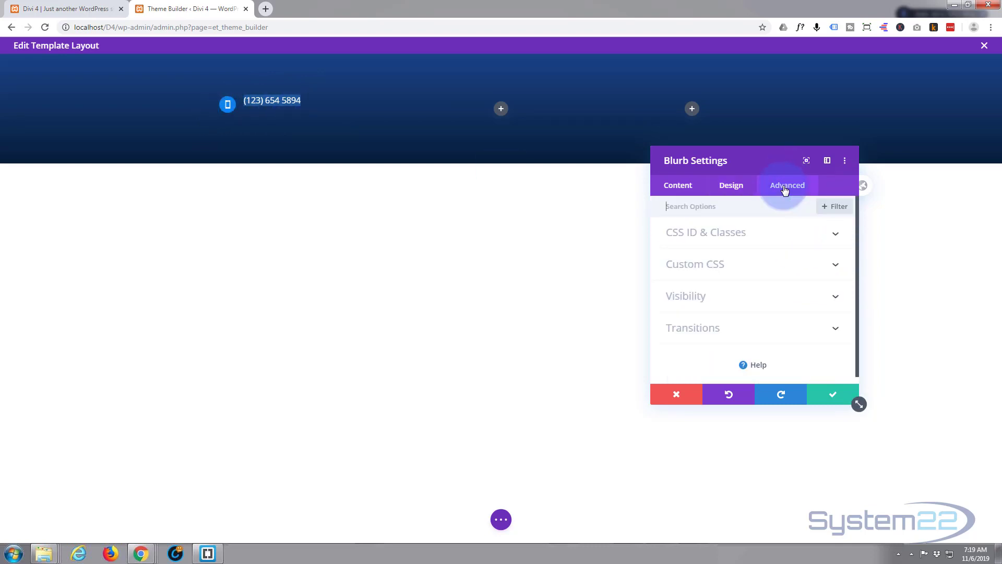
- Enter padding-top: 7px in the Blurb Title Custom CSS box, adjusting from an initial 8
{"action": "left_click", "coordinate": [770, 262]}
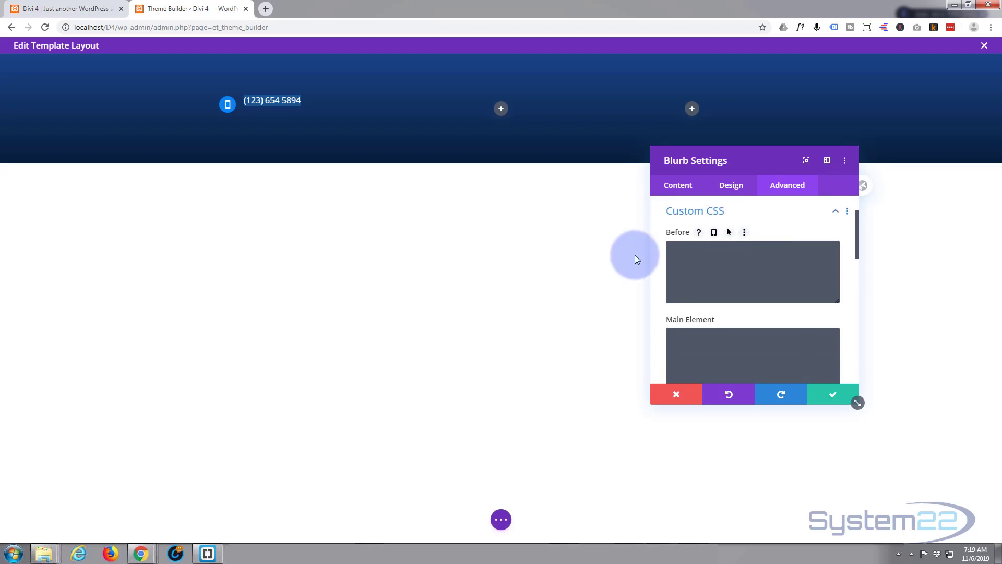
{"action": "scroll", "coordinate": [705, 284], "scroll_direction": "down", "scroll_amount": 1}
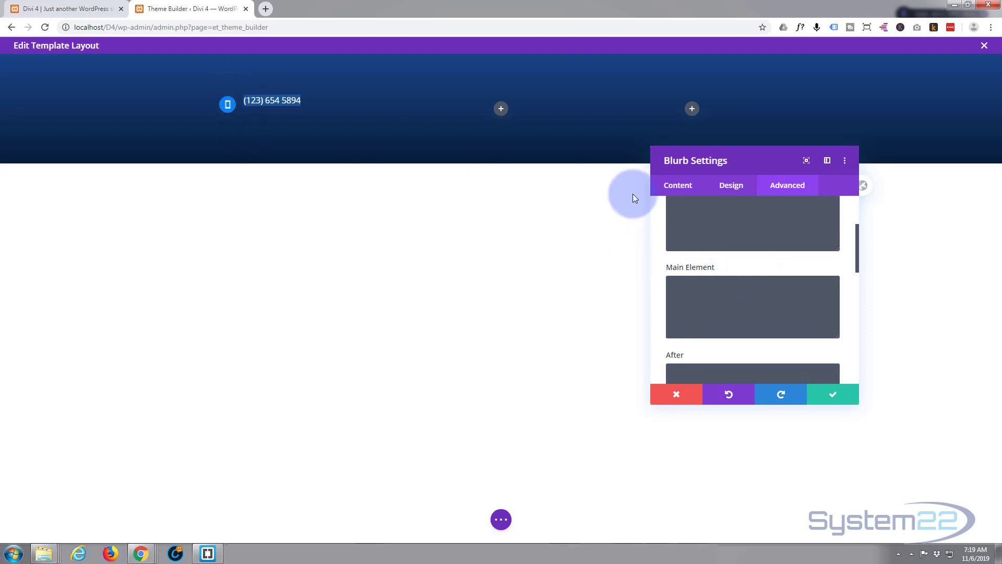
{"action": "scroll", "coordinate": [750, 278], "scroll_direction": "down", "scroll_amount": 2}
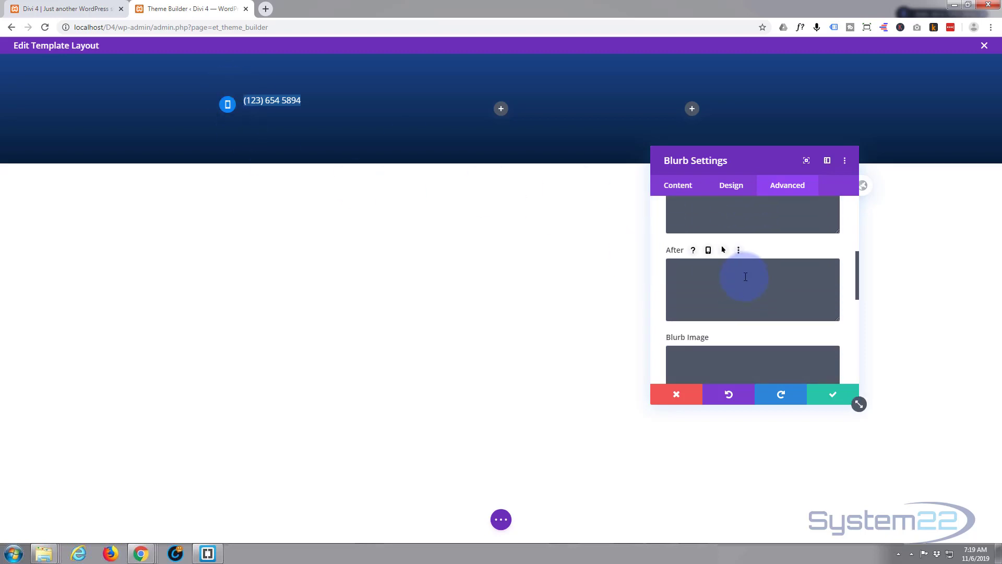
{"action": "scroll", "coordinate": [746, 279], "scroll_direction": "down", "scroll_amount": 1}
{"action": "scroll", "coordinate": [744, 275], "scroll_direction": "down", "scroll_amount": 1}
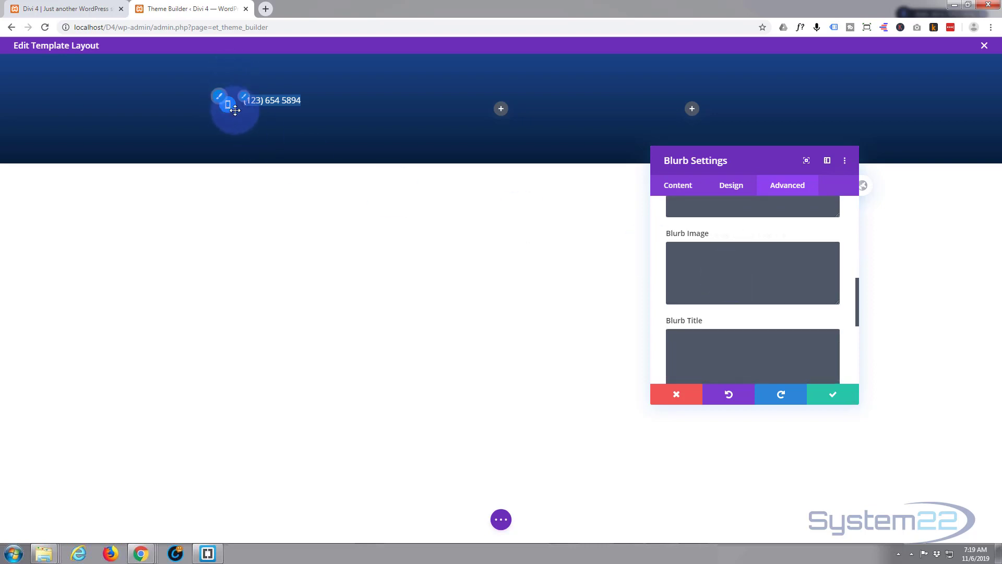
{"action": "scroll", "coordinate": [706, 285], "scroll_direction": "down", "scroll_amount": 1}
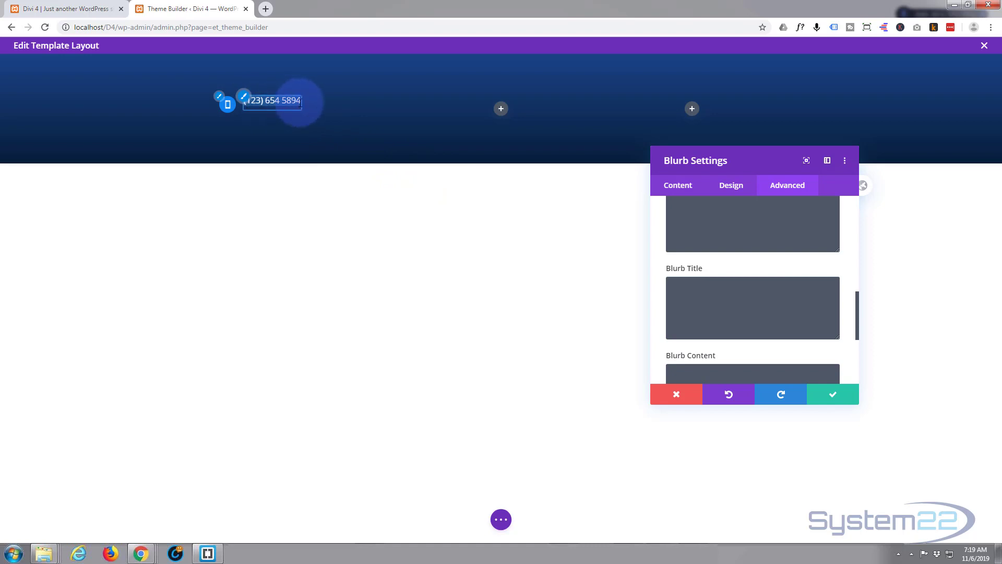
{"action": "left_click", "coordinate": [678, 285]}
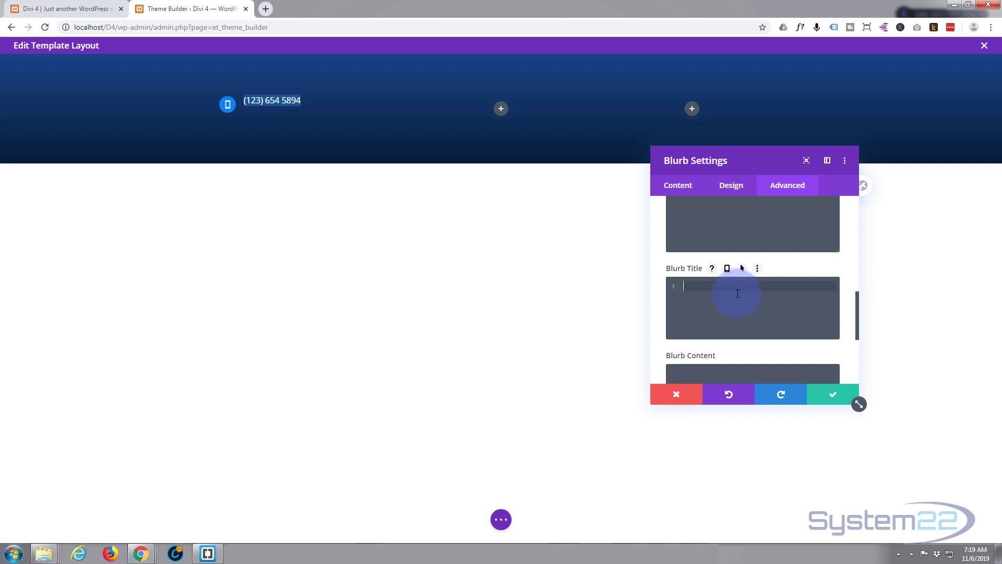
{"action": "type", "text": "padding-t"}
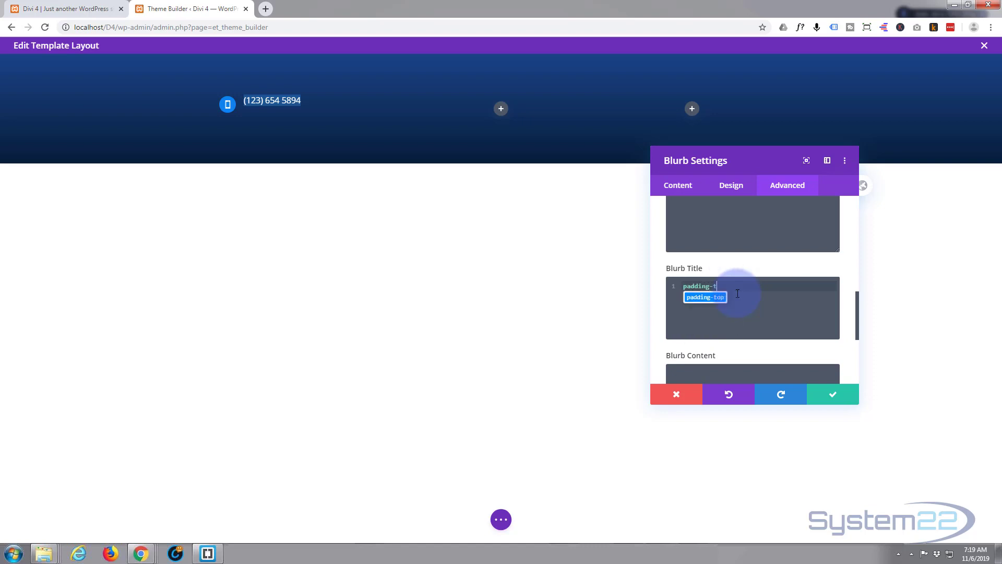
{"action": "type", "text": "op: 10p"}
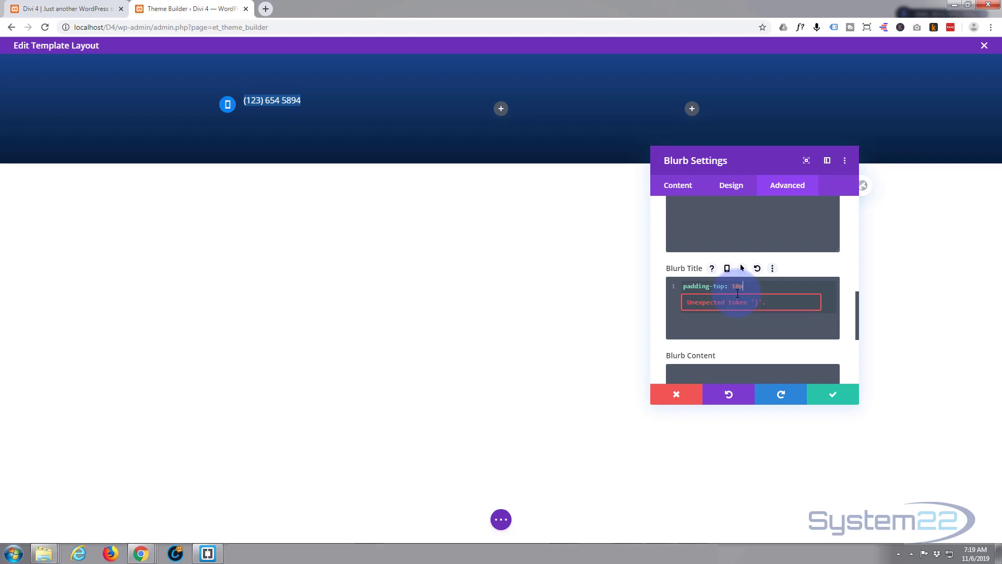
{"action": "type", "text": "x"}
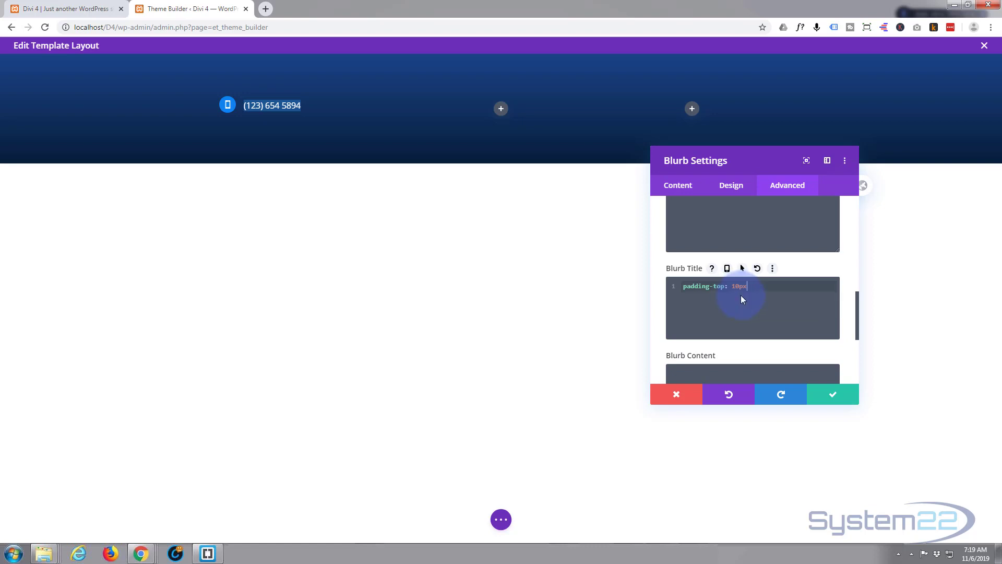
{"action": "left_click_drag", "start_coordinate": [732, 283], "coordinate": [738, 286]}
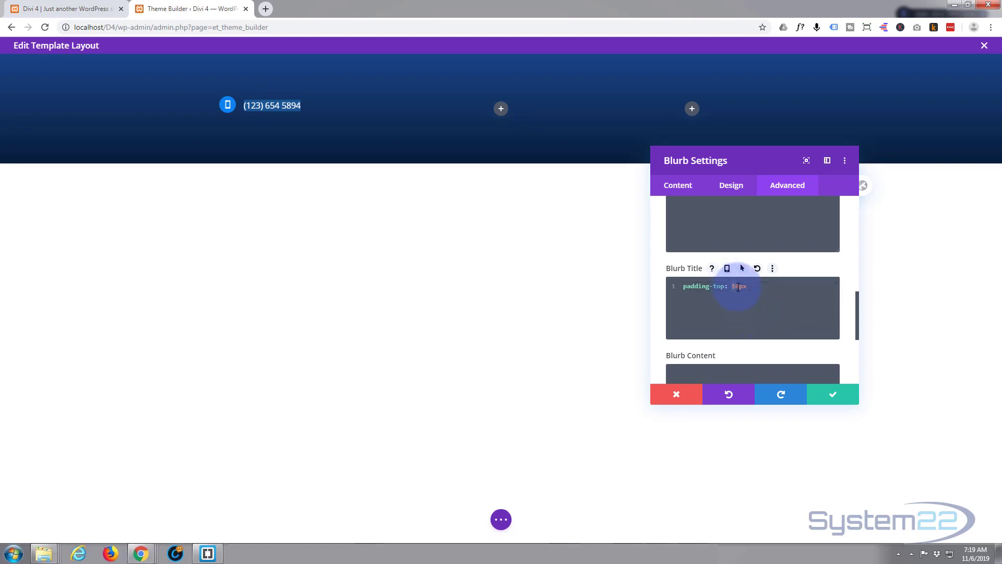
{"action": "type", "text": "8"}
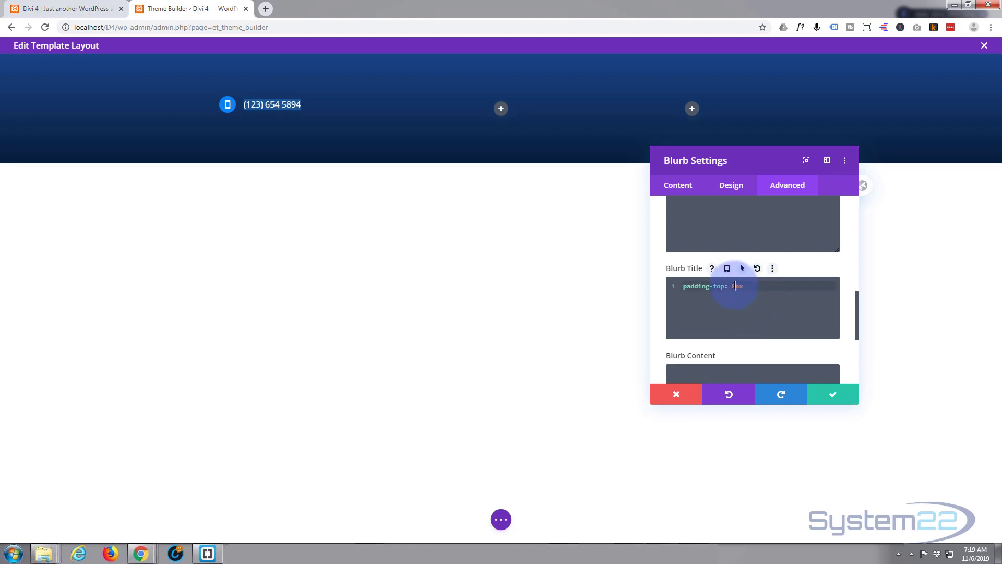
{"action": "left_click_drag", "start_coordinate": [733, 285], "coordinate": [738, 286]}
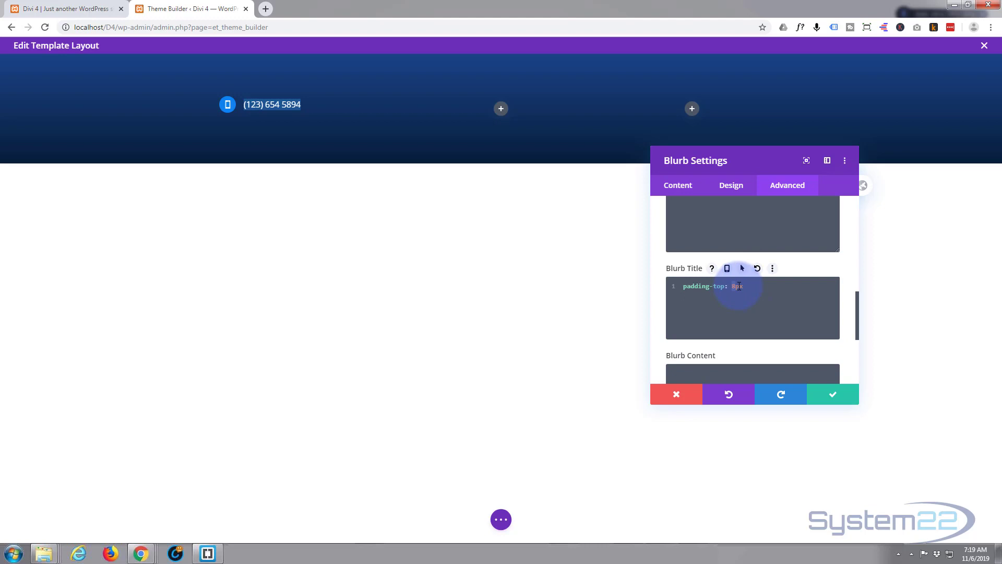
{"action": "type", "text": "7"}
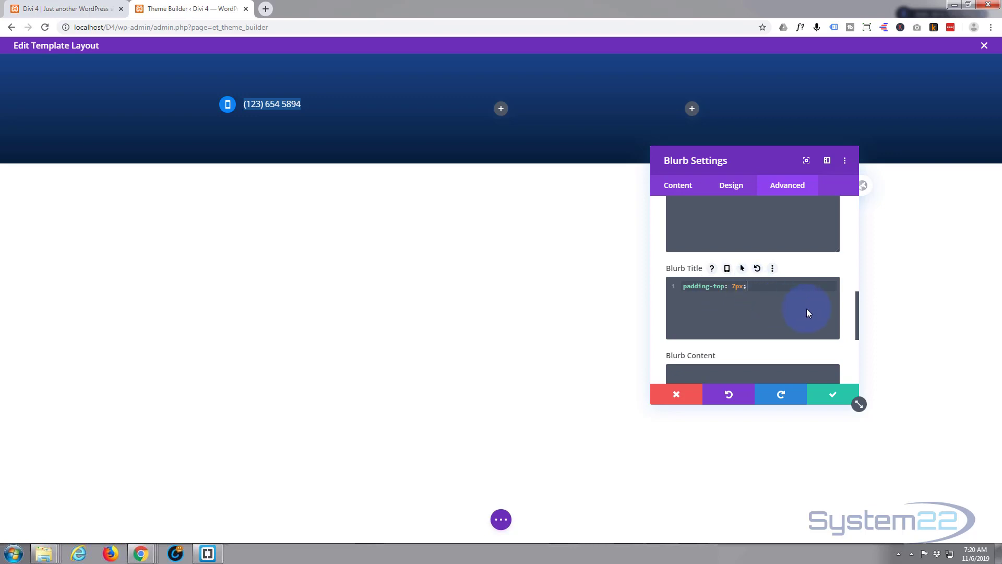
- Save the phone blurb and bring up the settings for its three-column footer row
{"action": "left_click", "coordinate": [836, 398]}
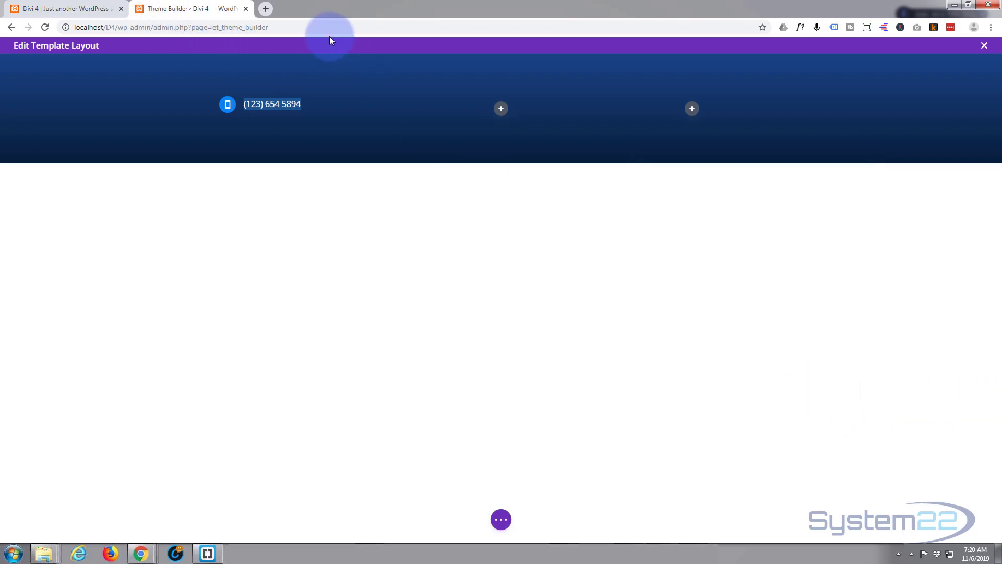
{"action": "left_click", "coordinate": [216, 98]}
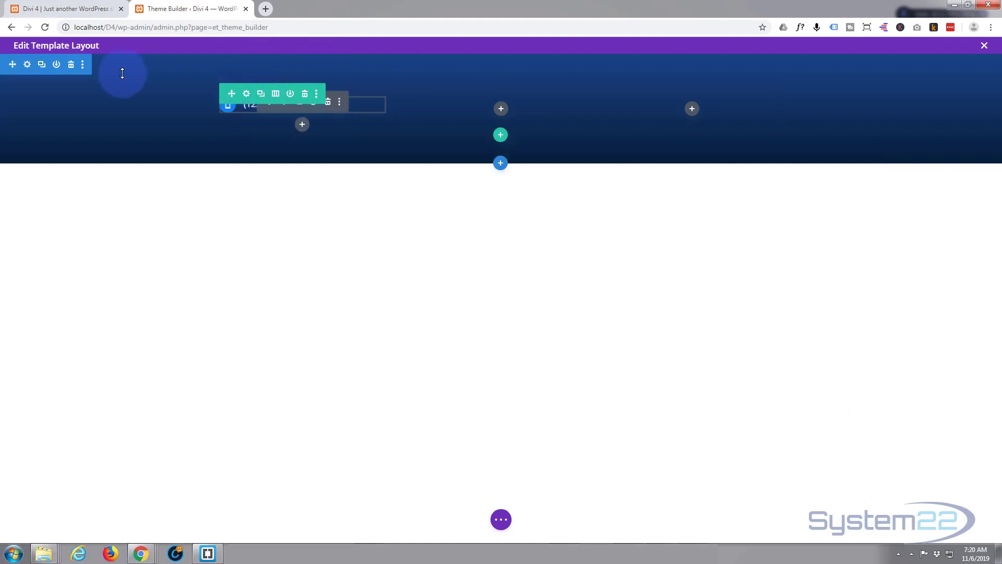
{"action": "mouse_move", "coordinate": [265, 100]}
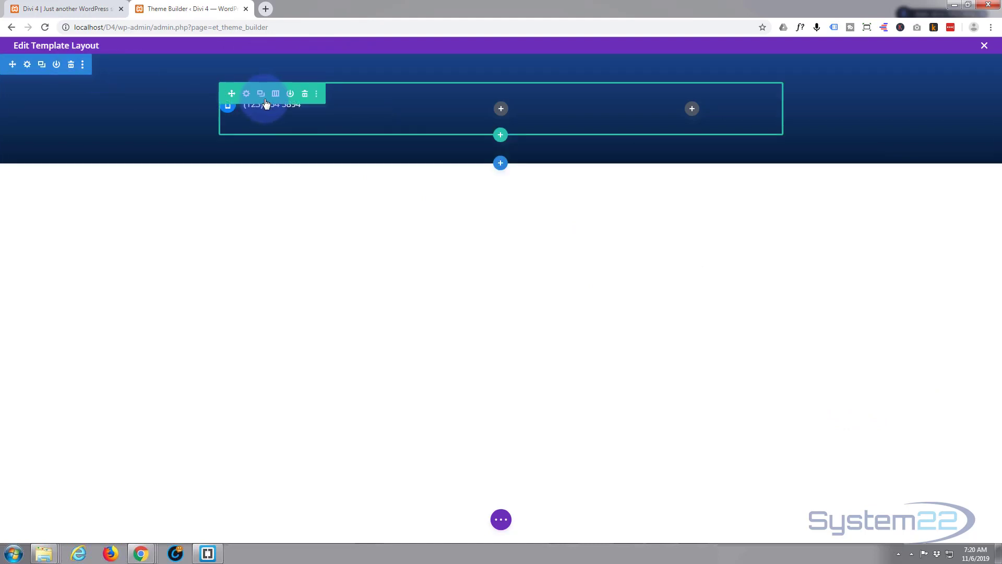
{"action": "mouse_move", "coordinate": [265, 102]}
{"action": "left_mouse_down"}
{"action": "mouse_move", "coordinate": [65, 107]}
{"action": "mouse_move", "coordinate": [253, 105]}
{"action": "left_mouse_up"}
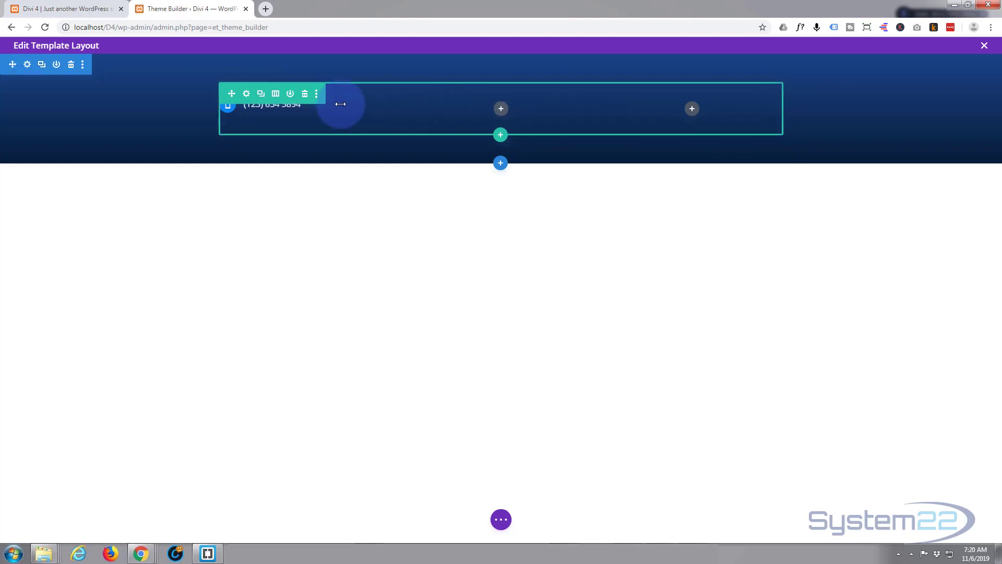
{"action": "left_click", "coordinate": [247, 96]}
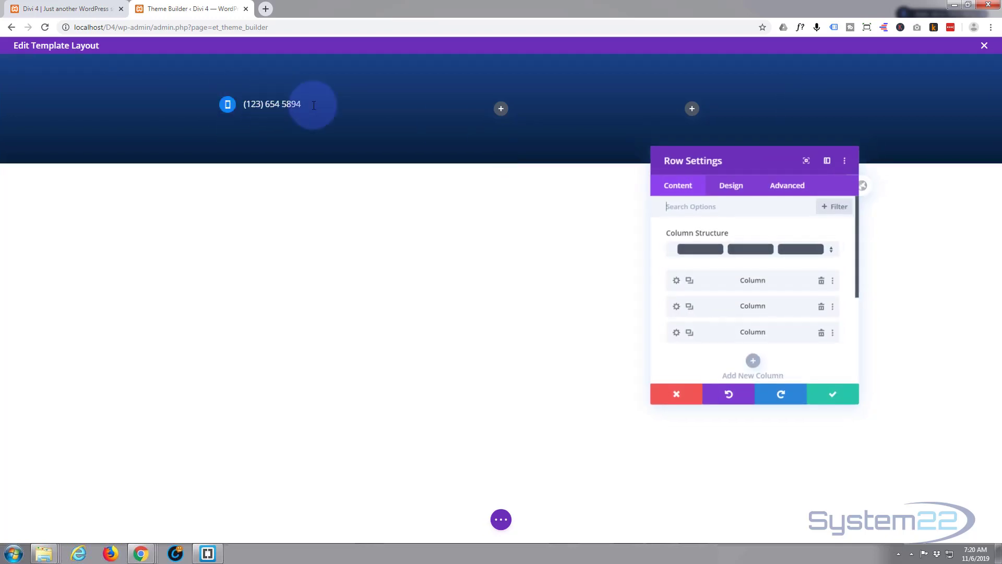
- Set the row's maximum width to 100% under Design > Sizing
{"action": "left_click", "coordinate": [731, 186]}
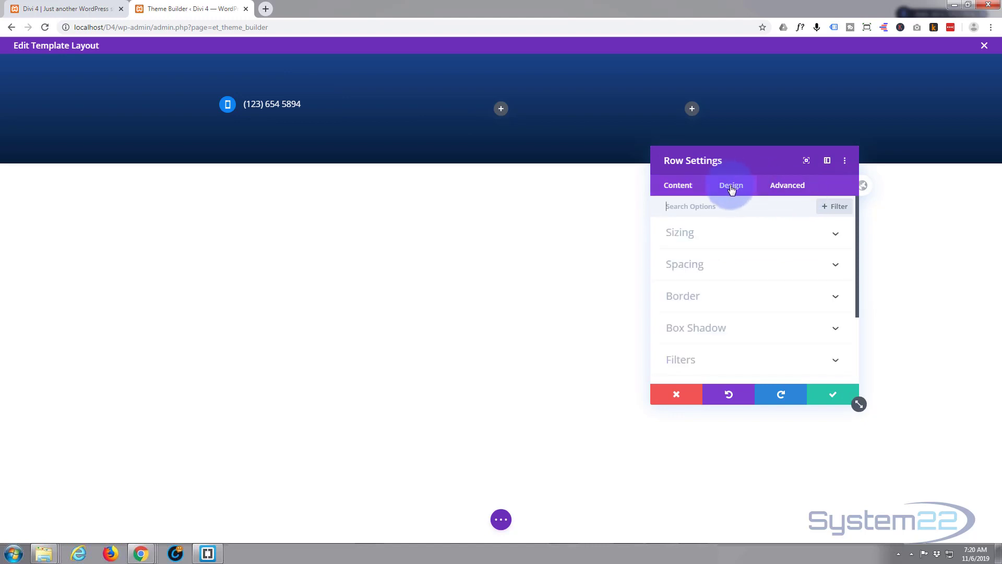
{"action": "left_click", "coordinate": [765, 240]}
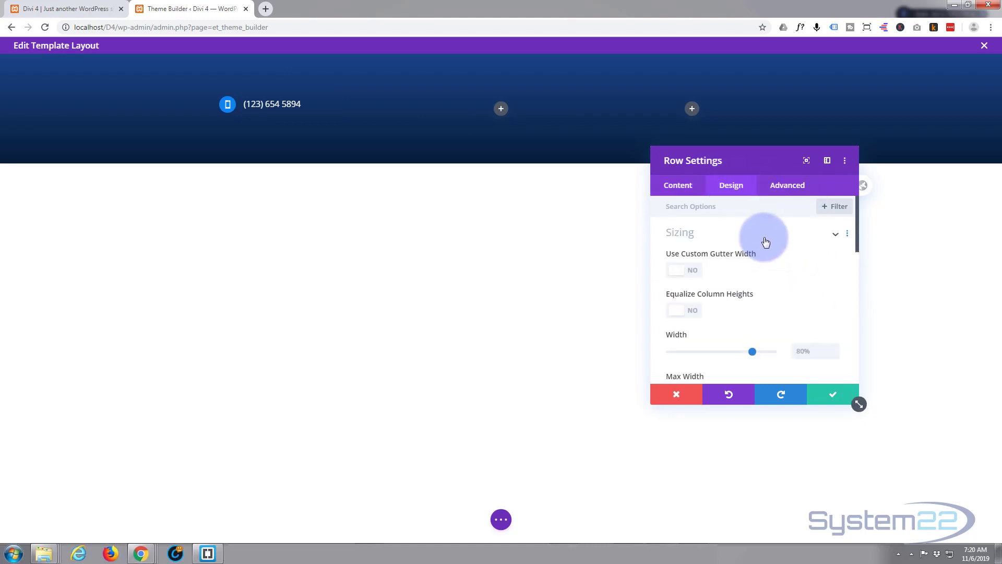
{"action": "scroll", "coordinate": [778, 255], "scroll_direction": "down", "scroll_amount": 2}
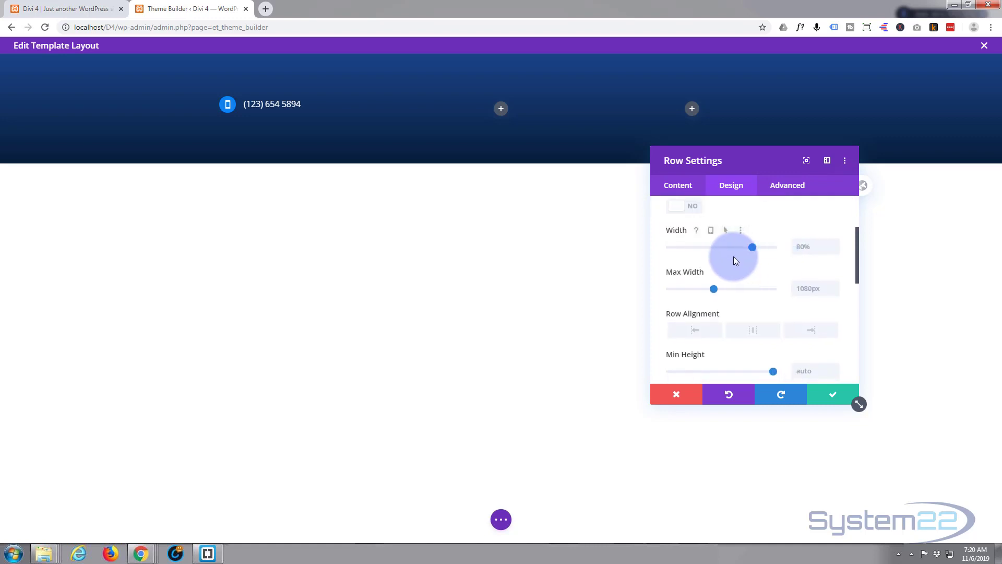
{"action": "left_click", "coordinate": [775, 246]}
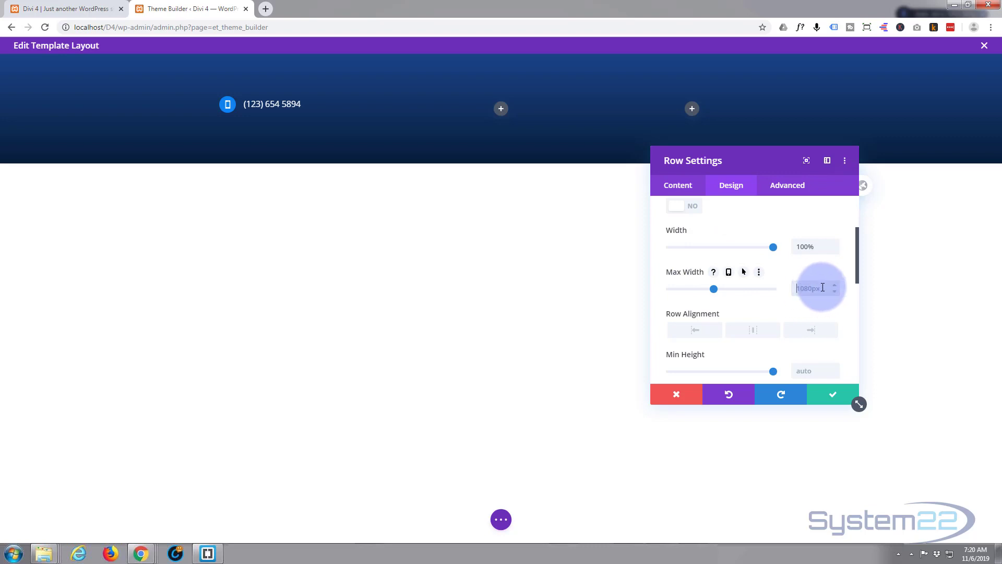
{"action": "left_click_drag", "start_coordinate": [823, 245], "coordinate": [799, 246]}
{"action": "key", "text": "ctrl+c"}
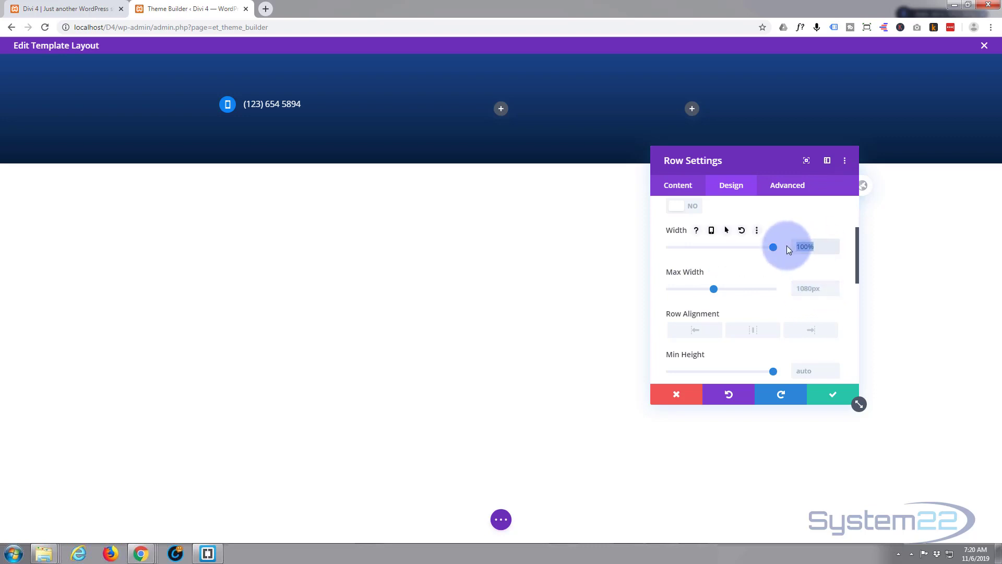
{"action": "left_click", "coordinate": [798, 287]}
{"action": "key", "text": "ctrl+v"}
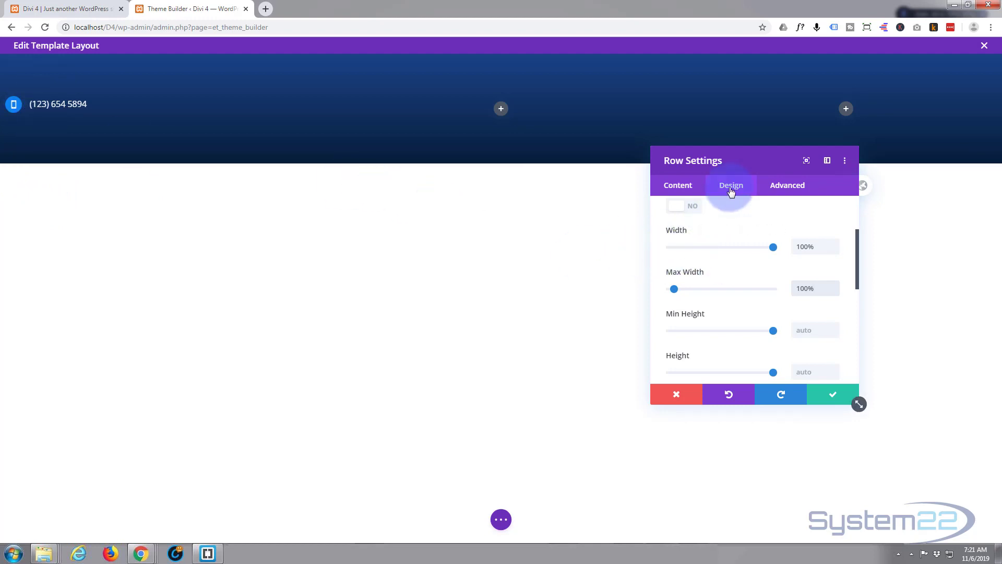
- Clear the row's linked left and right padding under Spacing
{"action": "scroll", "coordinate": [748, 248], "scroll_direction": "up", "scroll_amount": 2}
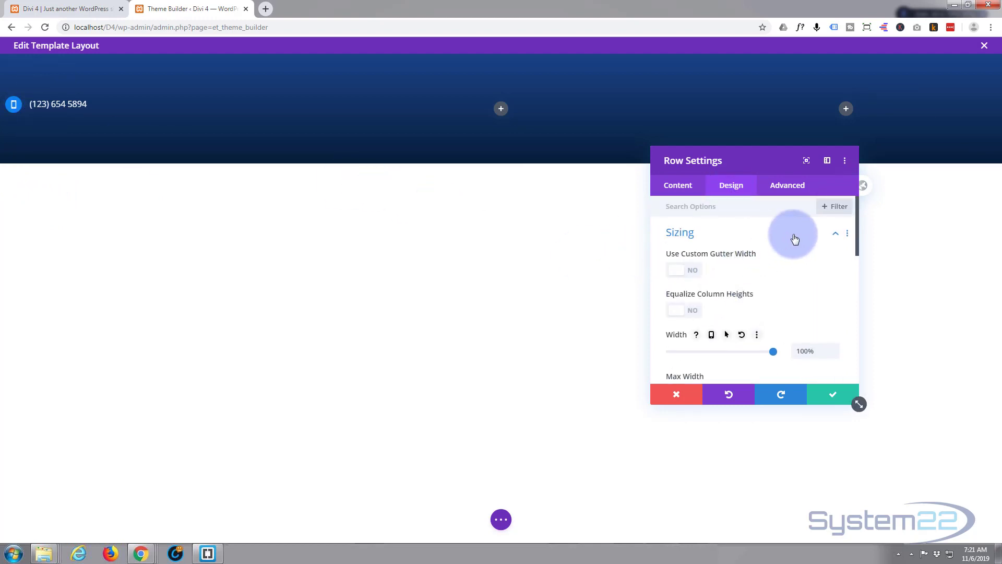
{"action": "left_click", "coordinate": [794, 238]}
{"action": "left_click", "coordinate": [736, 264]}
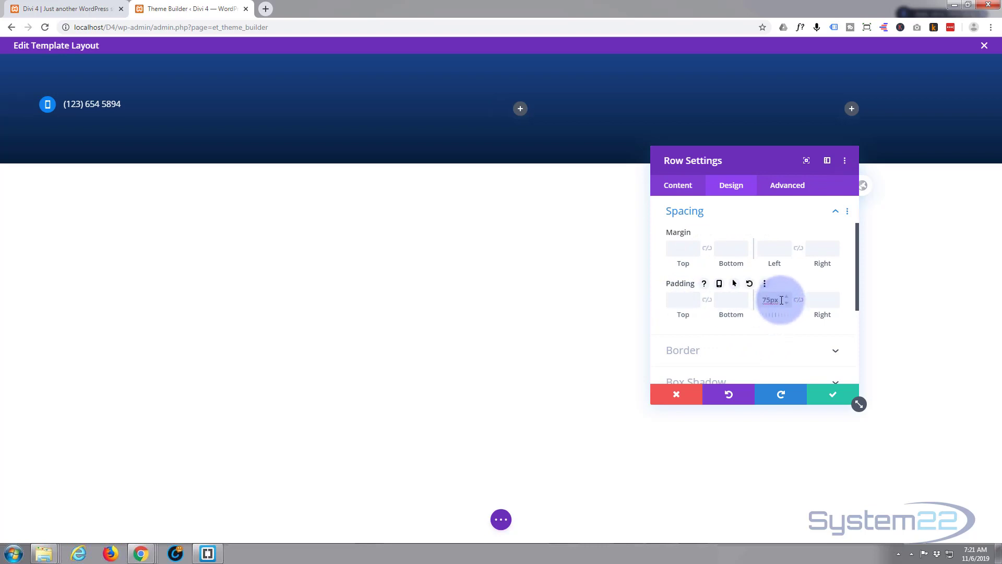
{"action": "left_click_drag", "start_coordinate": [771, 300], "coordinate": [778, 300]}
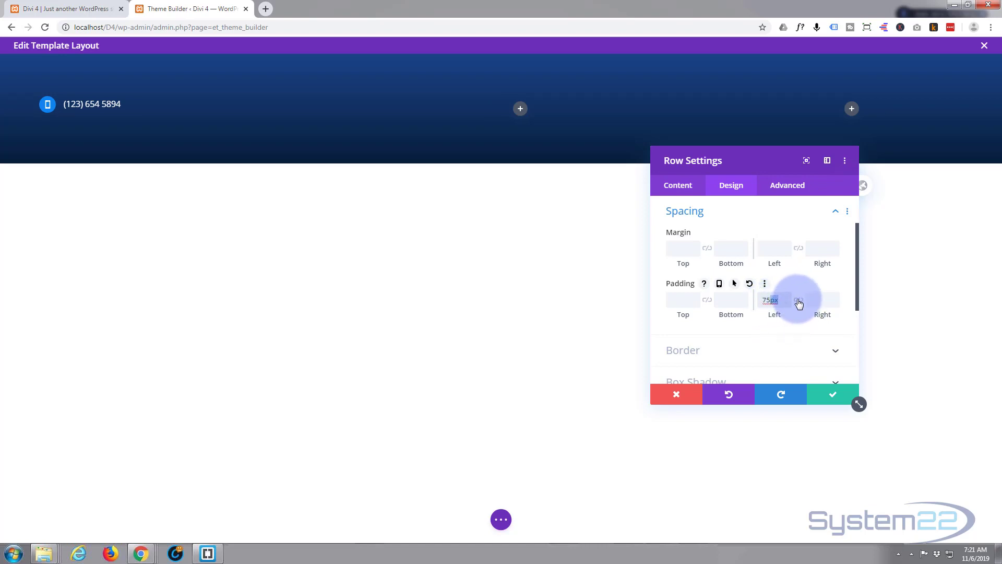
{"action": "left_click", "coordinate": [798, 301]}
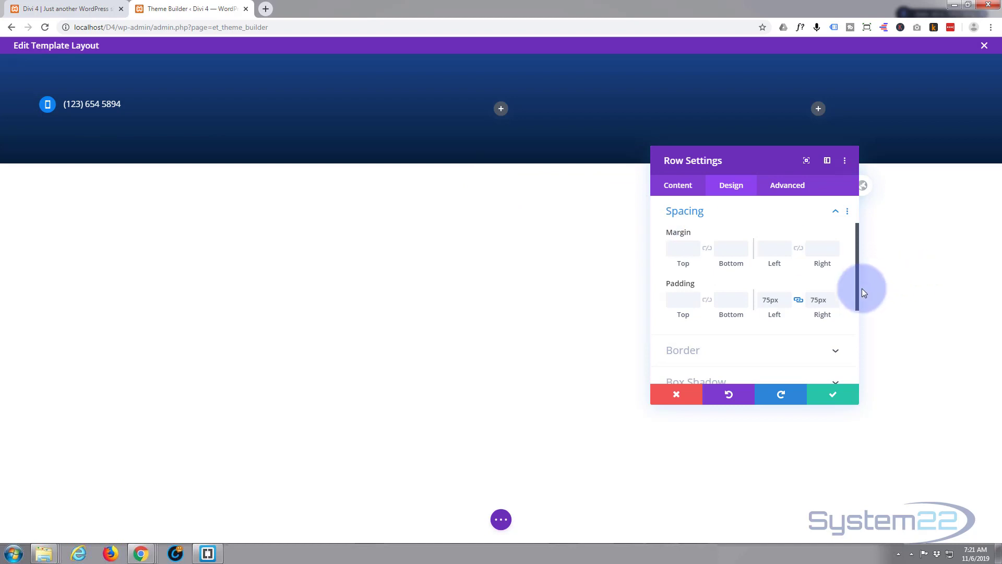
{"action": "left_click_drag", "start_coordinate": [831, 297], "coordinate": [809, 297]}
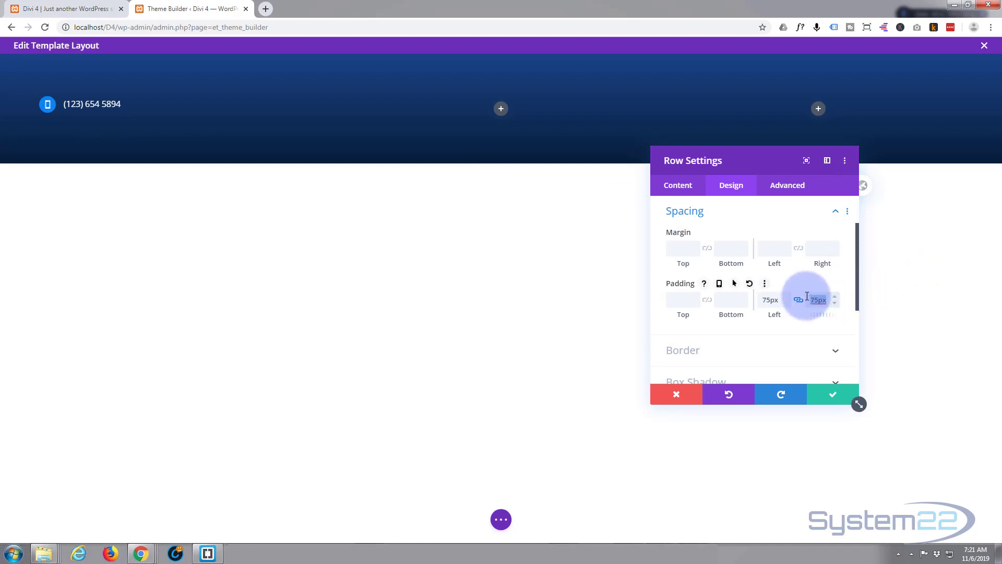
{"action": "key", "text": "BackSpace"}
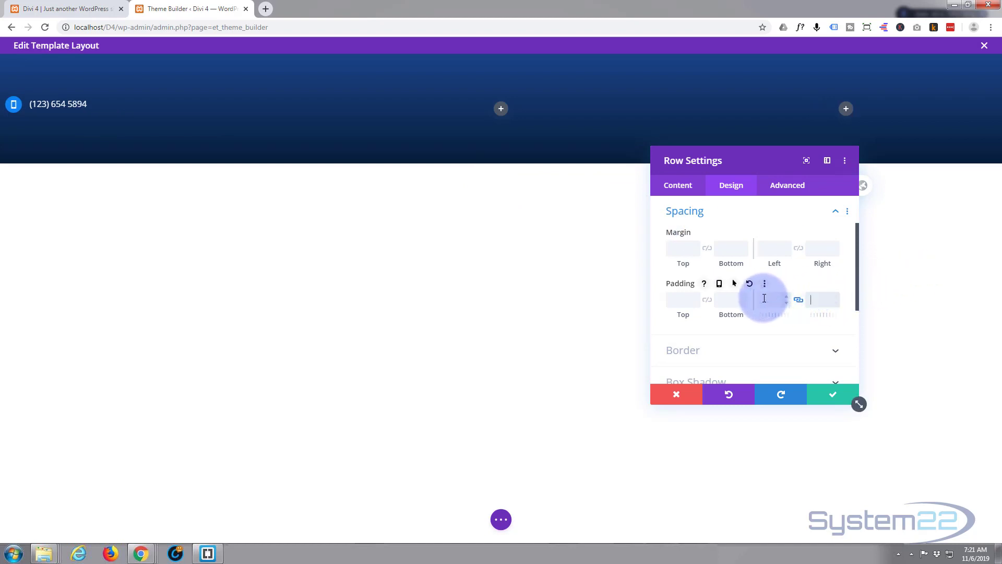
- Change the row width to 80% and save the row settings
{"action": "scroll", "coordinate": [738, 260], "scroll_direction": "up", "scroll_amount": 1}
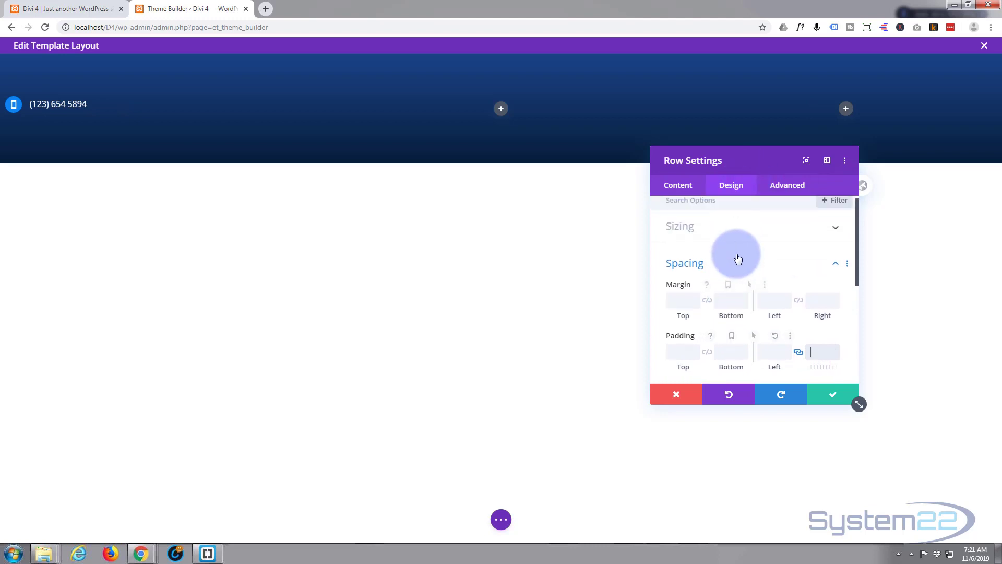
{"action": "left_click", "coordinate": [747, 230]}
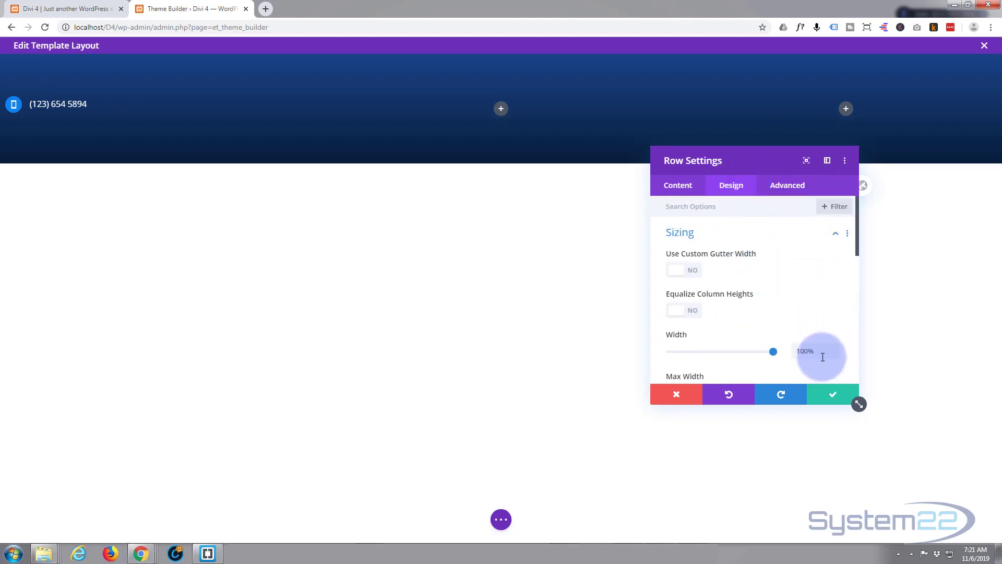
{"action": "left_click_drag", "start_coordinate": [819, 349], "coordinate": [793, 348]}
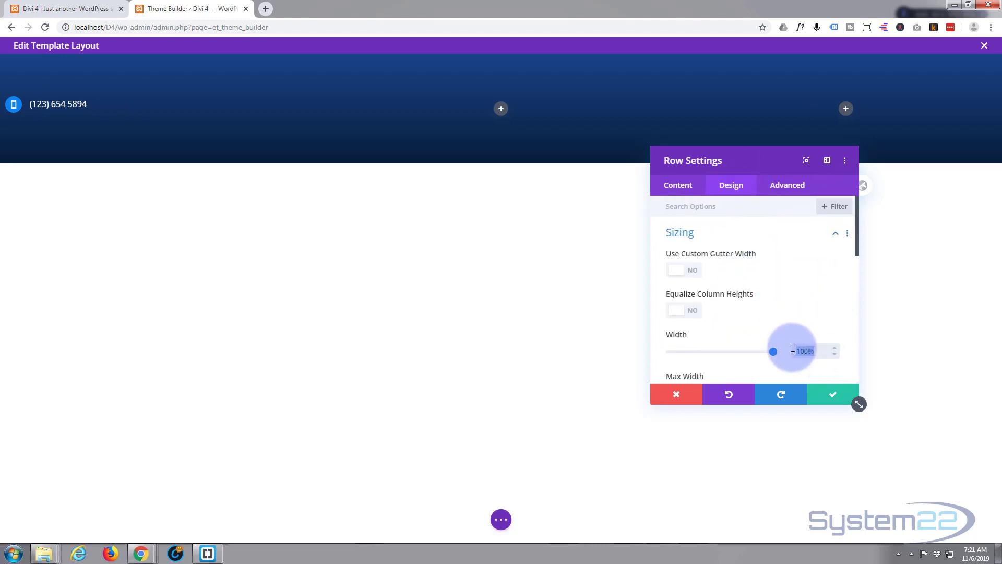
{"action": "type", "text": "80%"}
{"action": "scroll", "coordinate": [801, 327], "scroll_direction": "down", "scroll_amount": 1}
{"action": "left_click", "coordinate": [808, 339]}
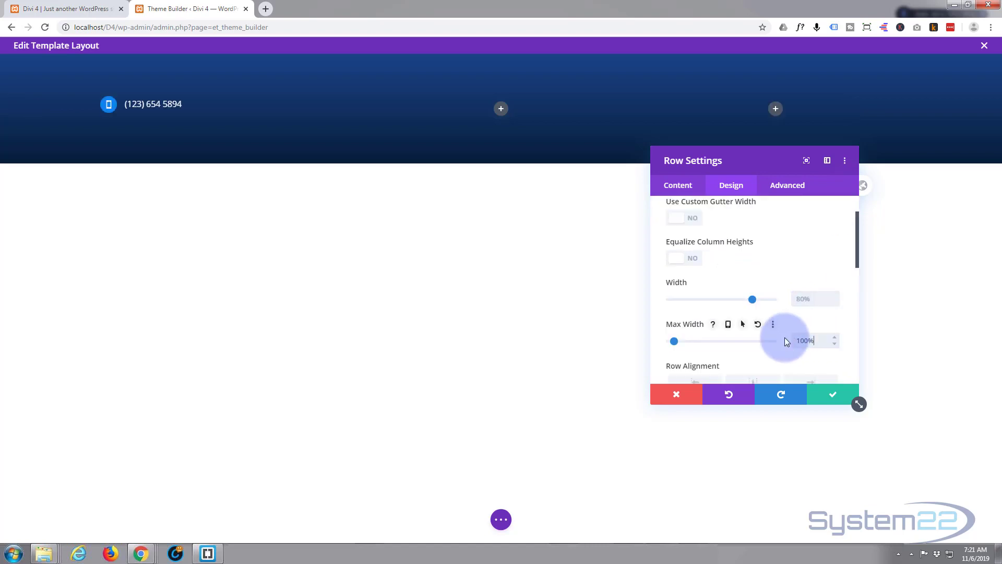
{"action": "left_click", "coordinate": [833, 394]}
{"action": "mouse_move", "coordinate": [432, 108]}
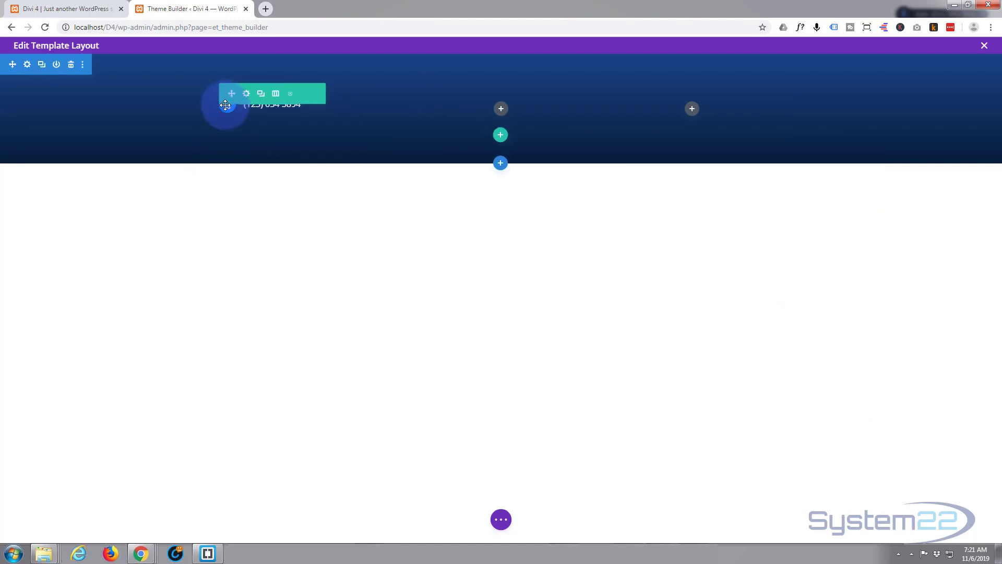
- Duplicate the phone-number row so a second copy with its blurb sits below
{"action": "mouse_move", "coordinate": [225, 105]}
{"action": "left_mouse_down"}
{"action": "mouse_move", "coordinate": [320, 112]}
{"action": "mouse_move", "coordinate": [237, 108]}
{"action": "left_mouse_up"}
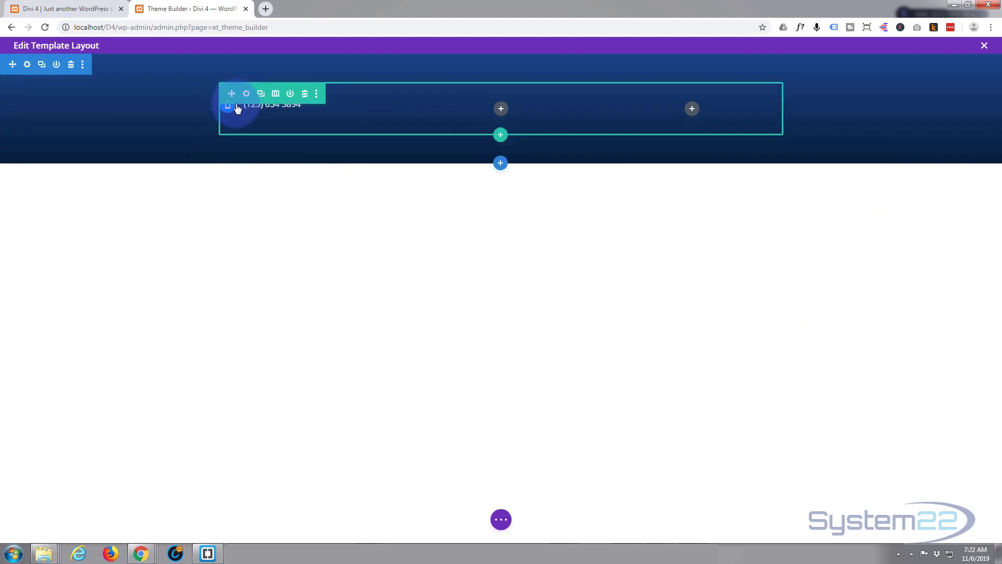
{"action": "left_click", "coordinate": [261, 94]}
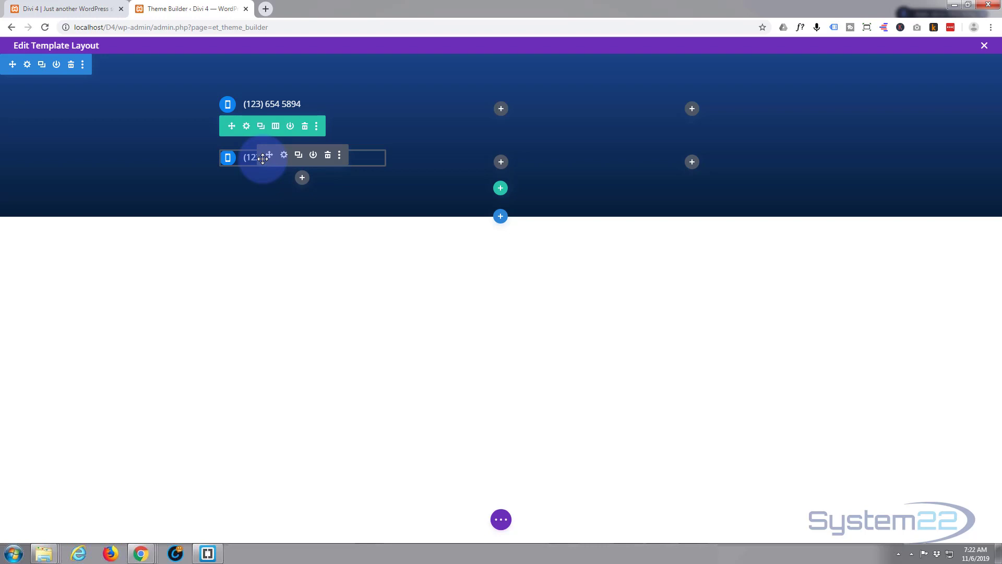
{"action": "left_click_drag", "start_coordinate": [263, 158], "coordinate": [252, 107]}
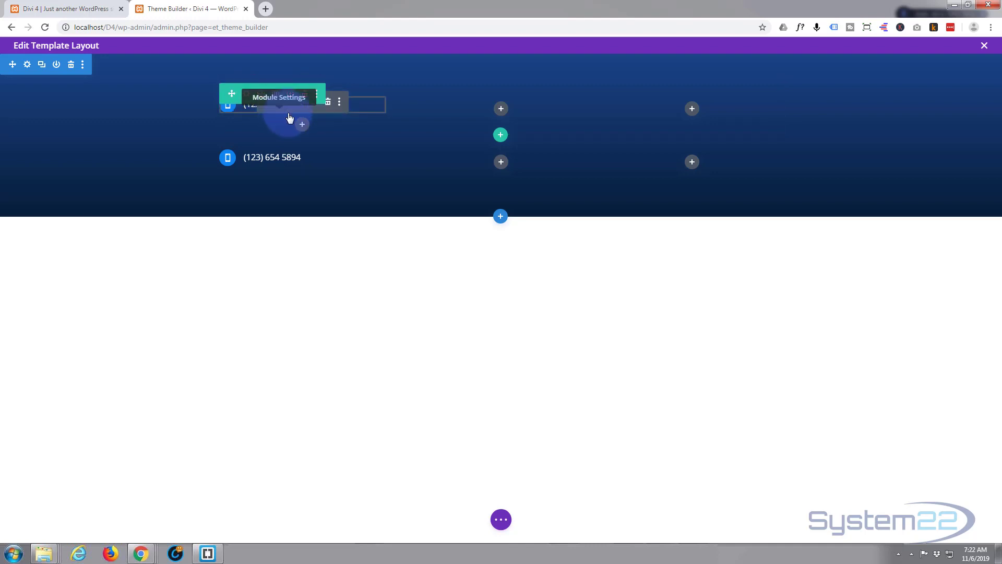
{"action": "left_click", "coordinate": [498, 521]}
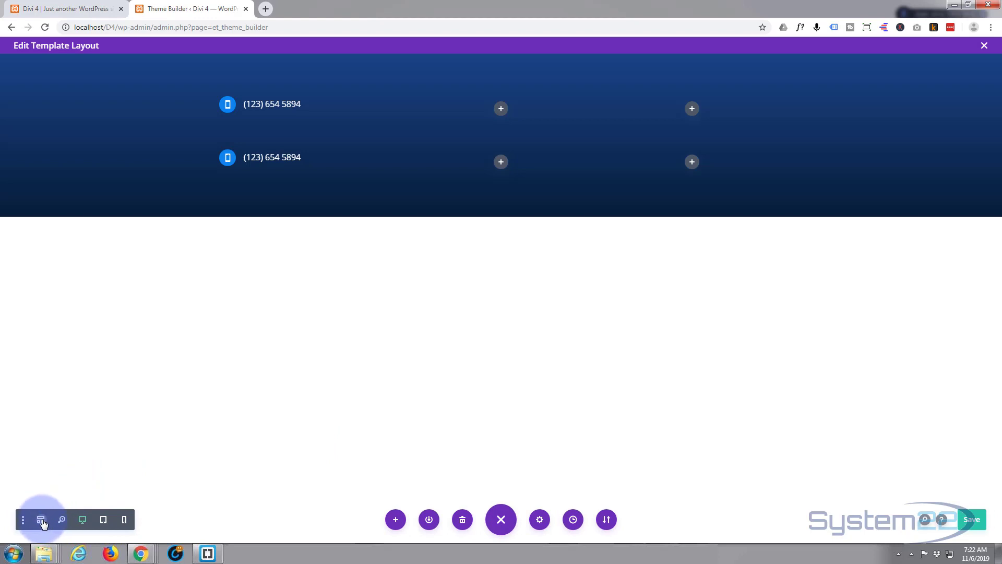
- In wireframe view, delete the second row and duplicate the Blurb in the first row's column
{"action": "left_click", "coordinate": [41, 520]}
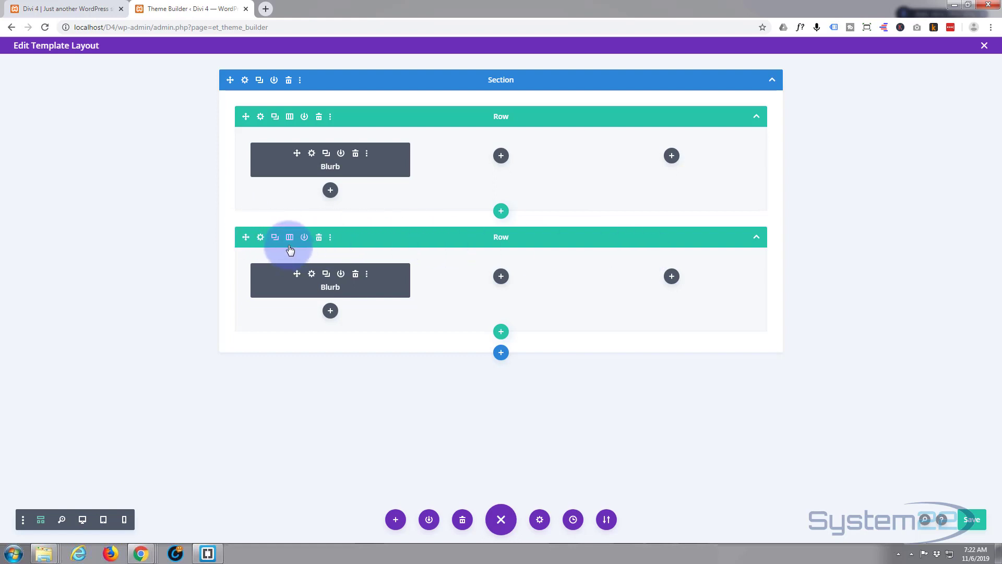
{"action": "left_click", "coordinate": [319, 238]}
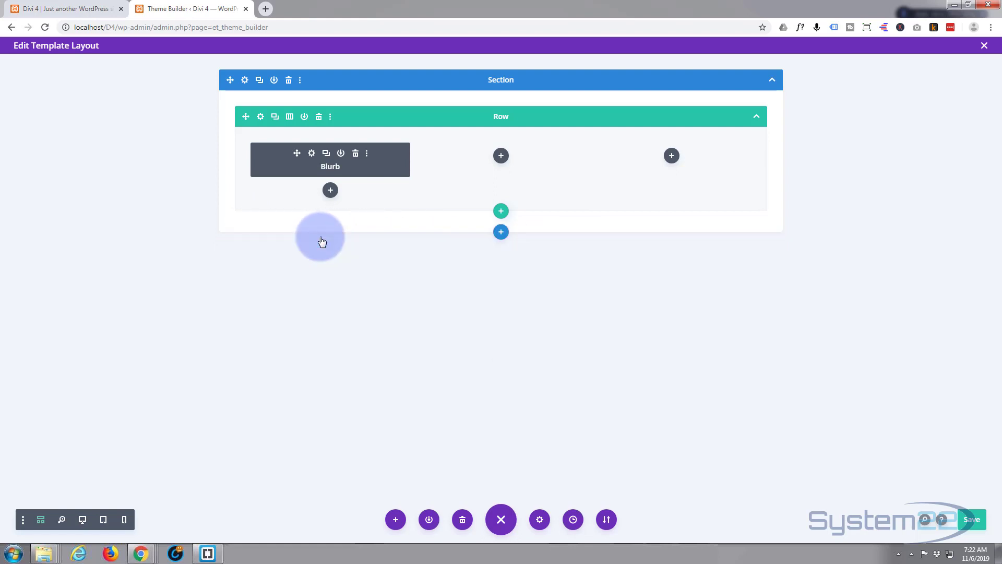
{"action": "left_click", "coordinate": [326, 154]}
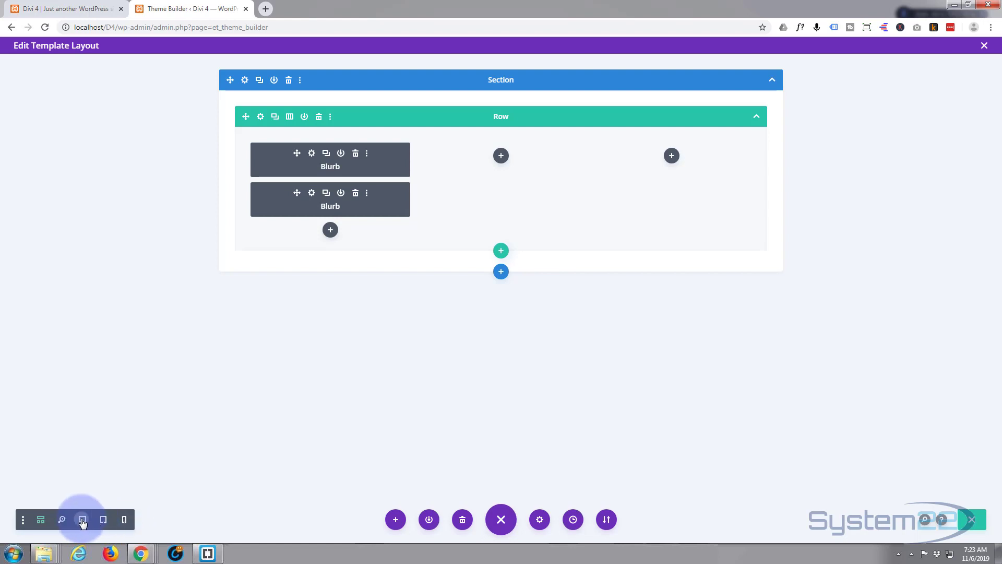
{"action": "left_click", "coordinate": [83, 520]}
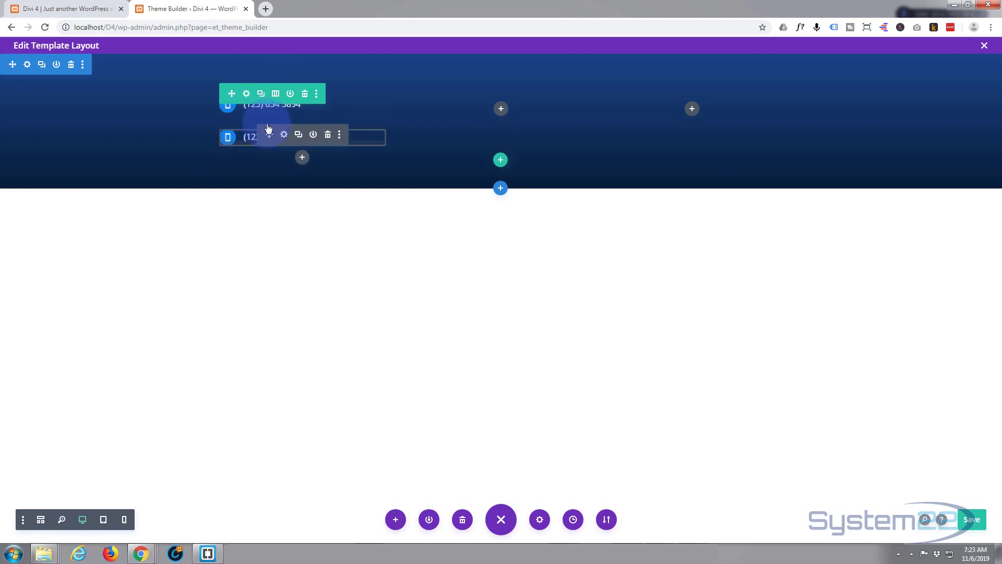
- Set the phone blurb's linked top and bottom margins to 10px and save it
{"action": "left_click_drag", "start_coordinate": [268, 128], "coordinate": [285, 112]}
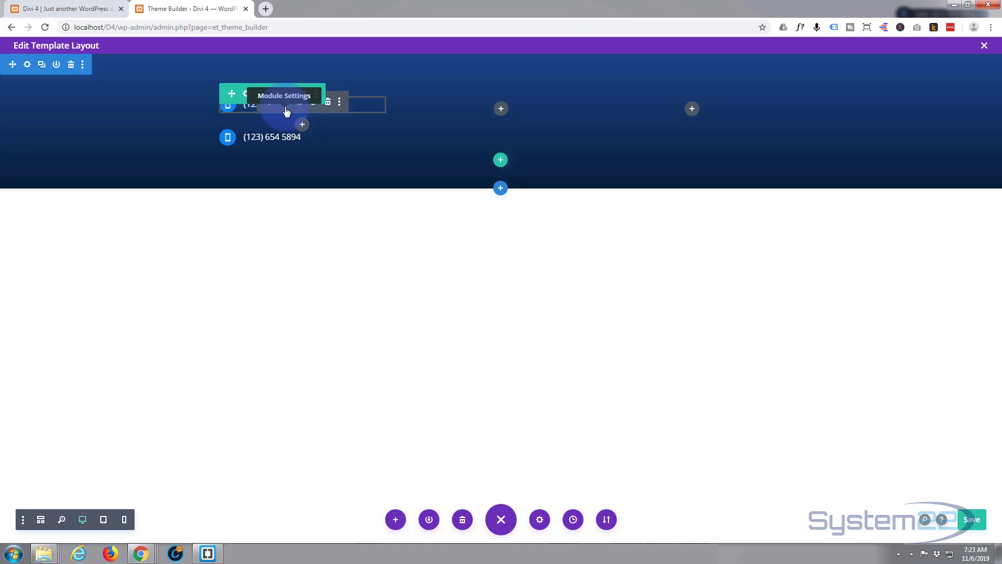
{"action": "left_click", "coordinate": [286, 111]}
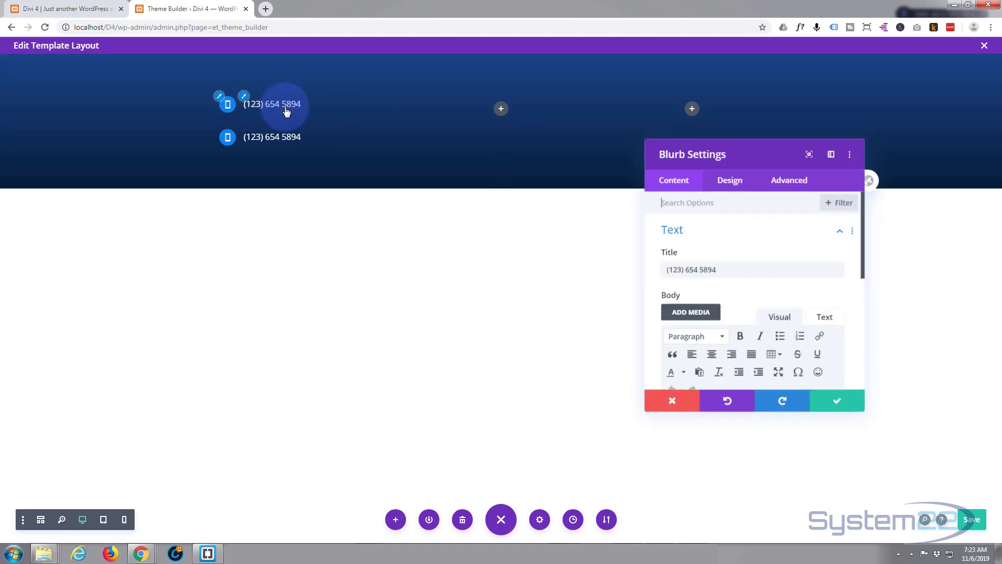
{"action": "left_click", "coordinate": [732, 188]}
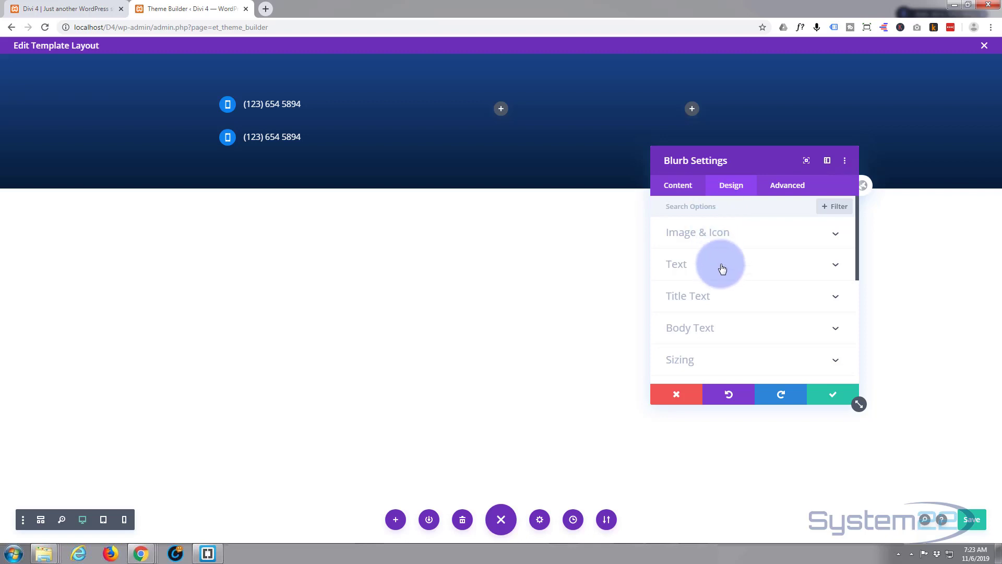
{"action": "scroll", "coordinate": [723, 269], "scroll_direction": "down", "scroll_amount": 2}
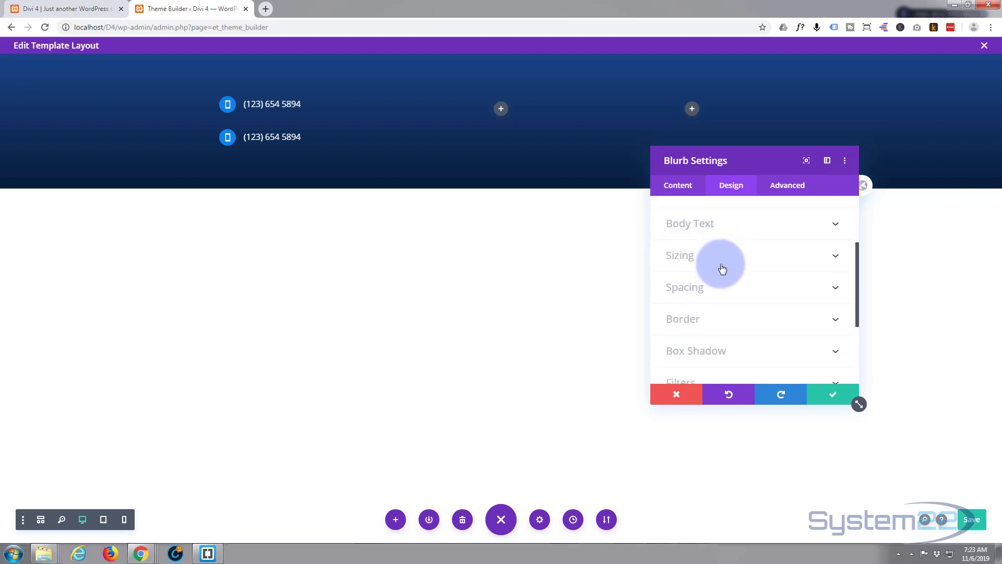
{"action": "left_click", "coordinate": [725, 285]}
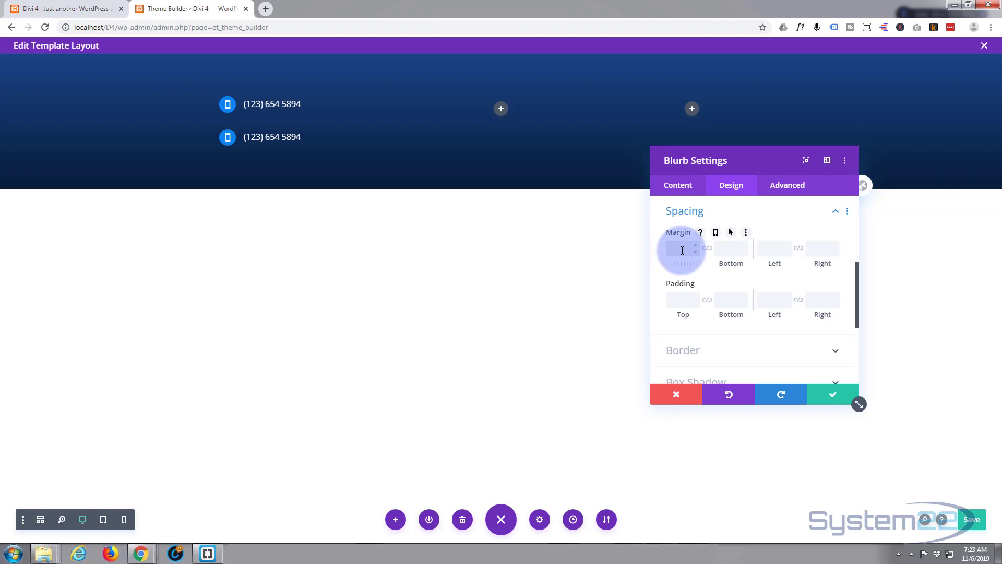
{"action": "type", "text": "0"}
{"action": "left_click", "coordinate": [707, 249]}
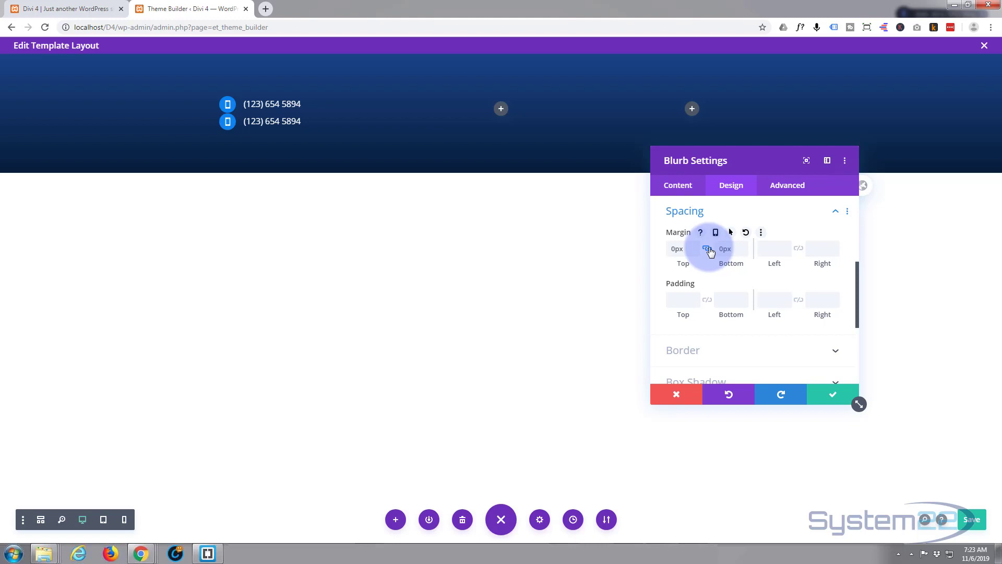
{"action": "left_click", "coordinate": [673, 249]}
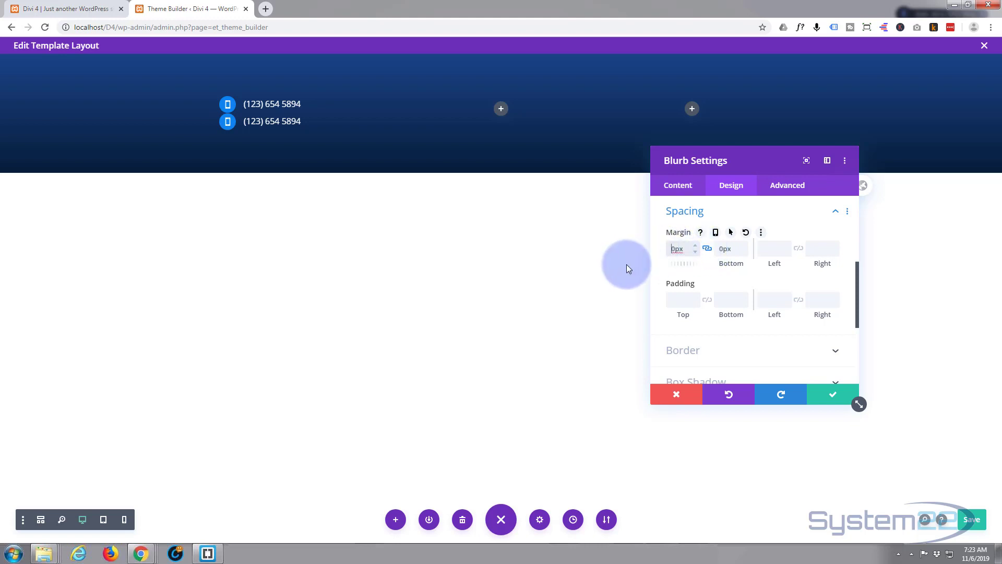
{"action": "type", "text": "1"}
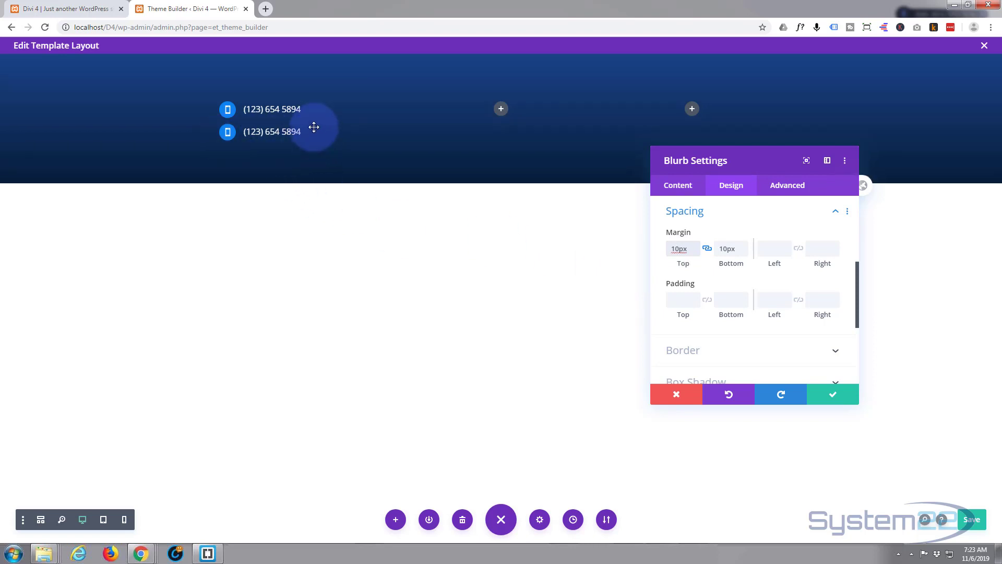
{"action": "left_click", "coordinate": [835, 399]}
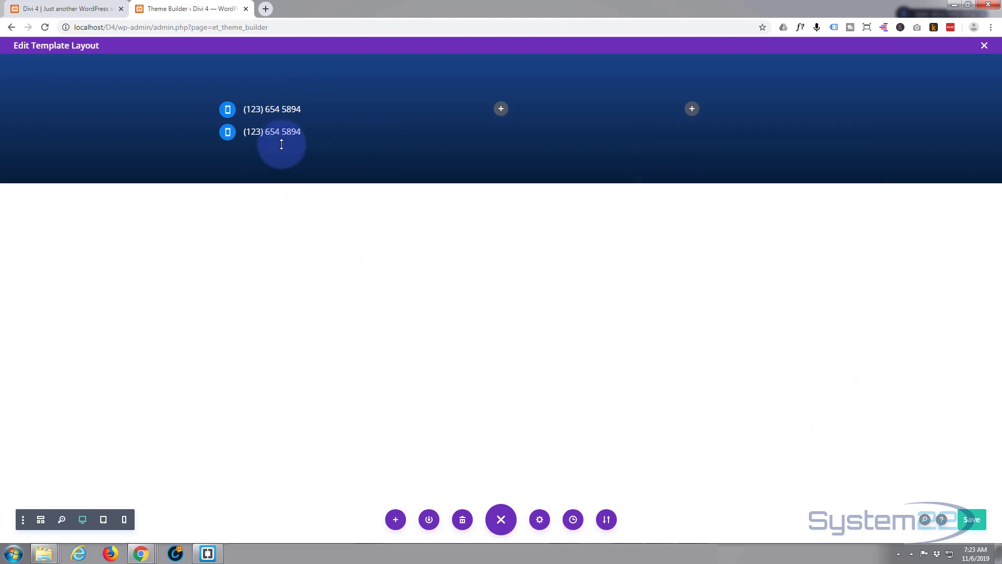
{"action": "mouse_move", "coordinate": [246, 134]}
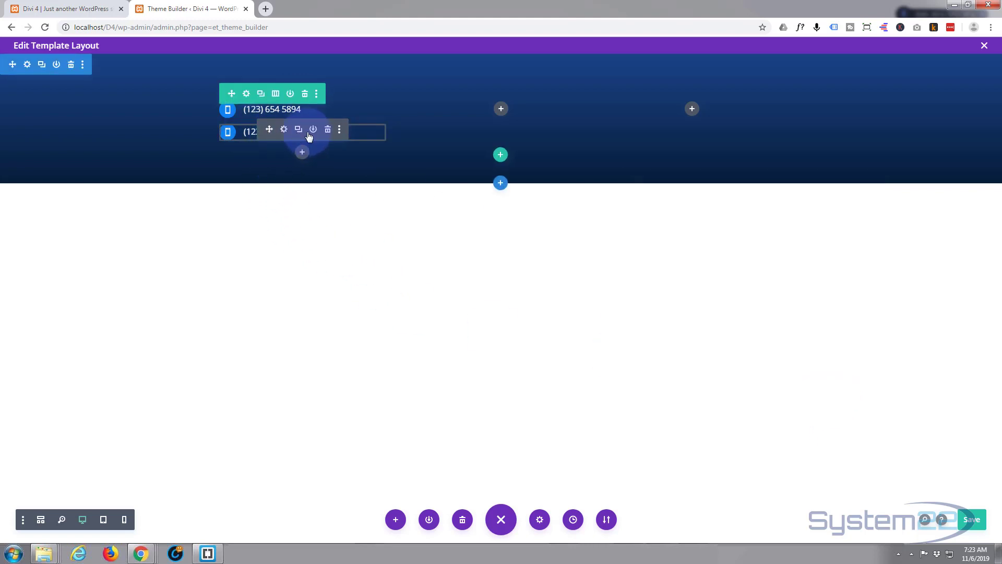
{"action": "left_click", "coordinate": [328, 129]}
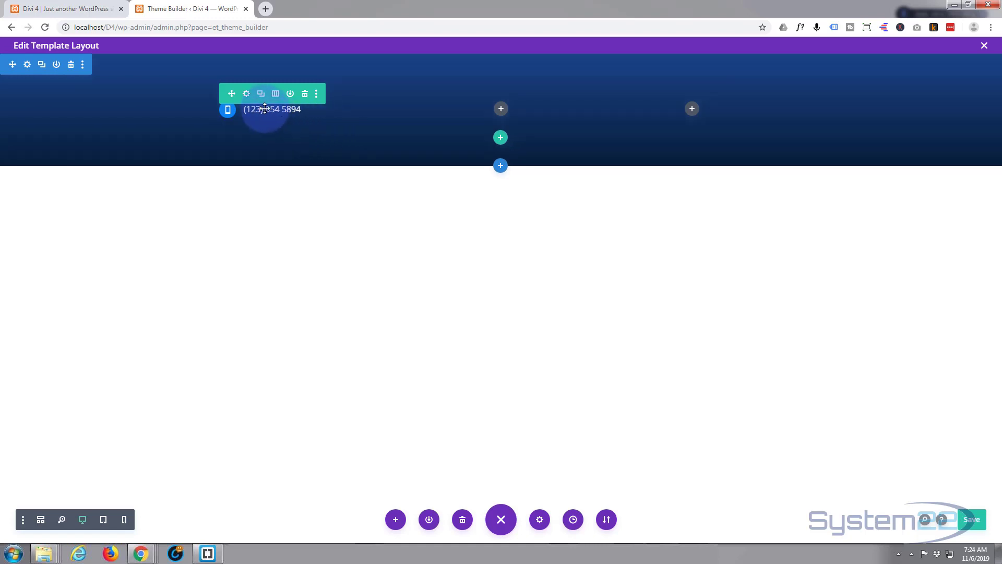
{"action": "mouse_move", "coordinate": [265, 108]}
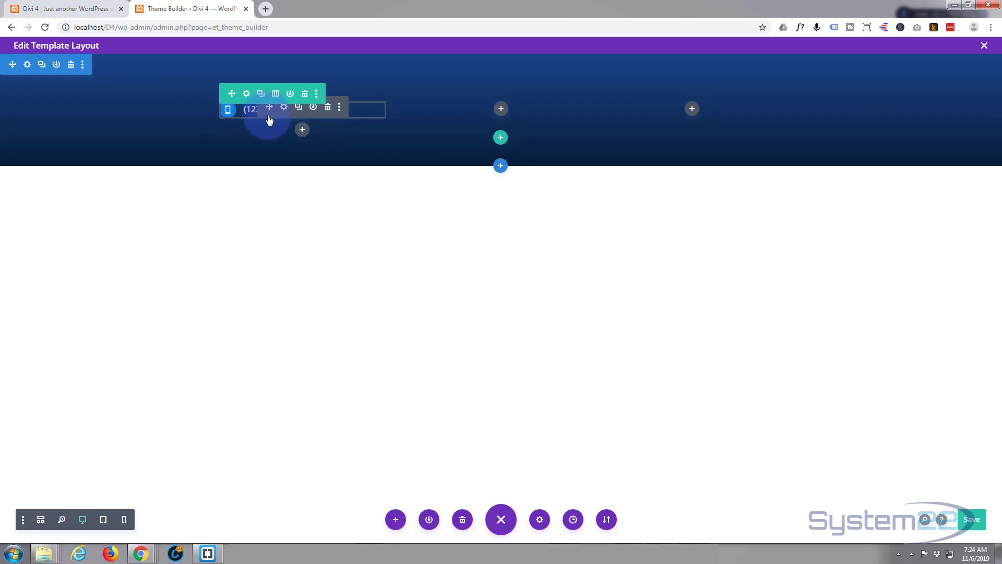
{"action": "left_click", "coordinate": [300, 108]}
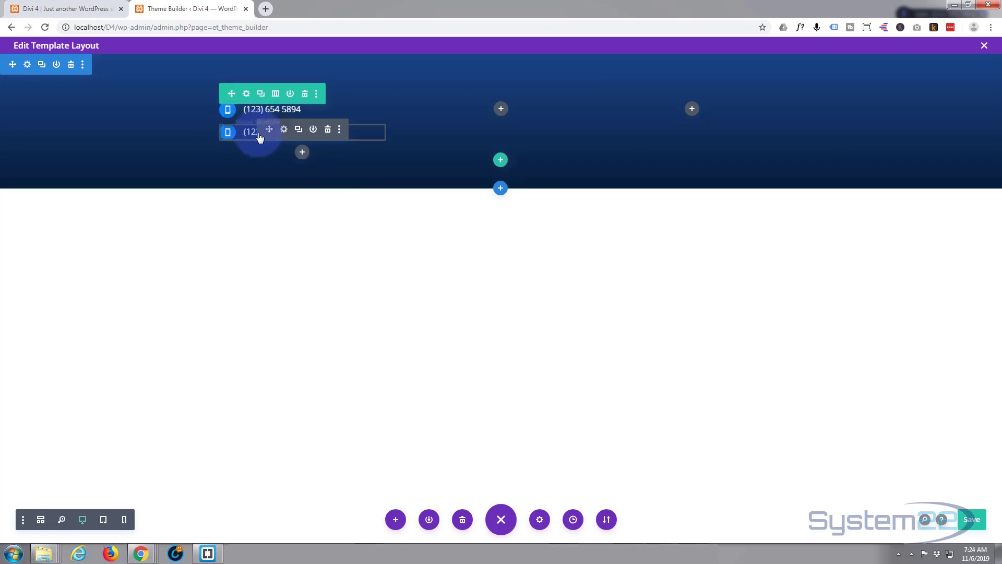
{"action": "left_click", "coordinate": [283, 131]}
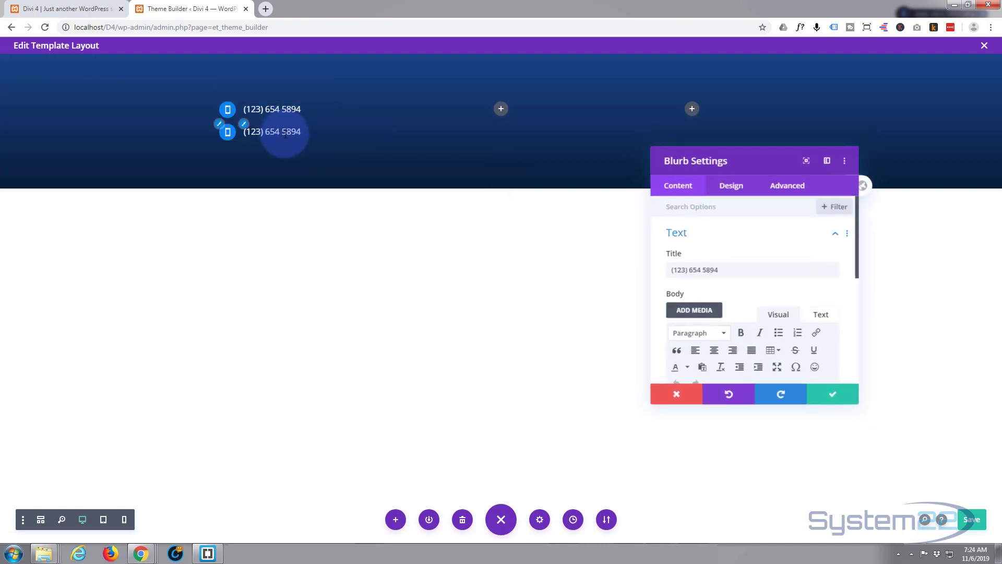
{"action": "left_click_drag", "start_coordinate": [722, 270], "coordinate": [645, 271]}
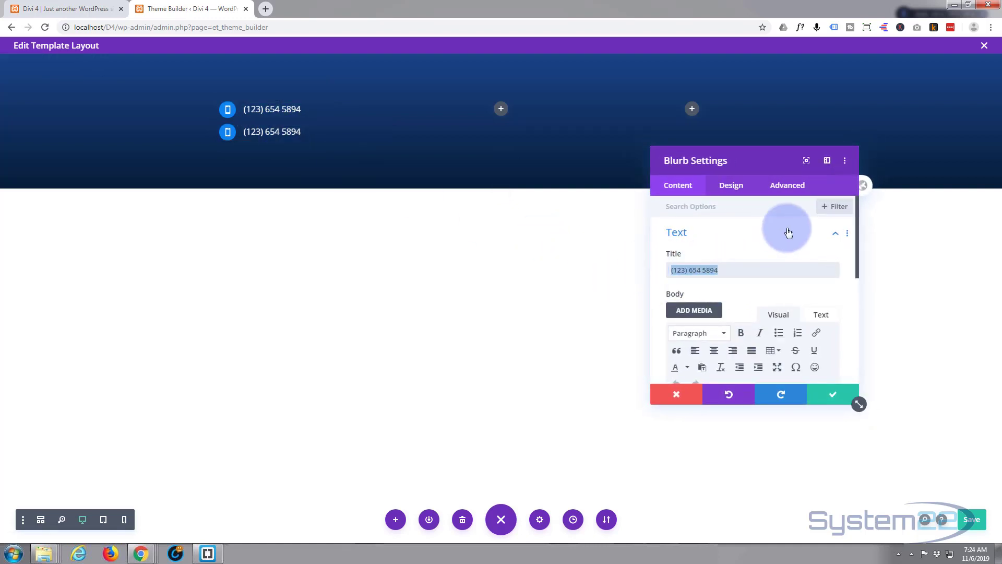
{"action": "type", "text": "info@mysite.com"}
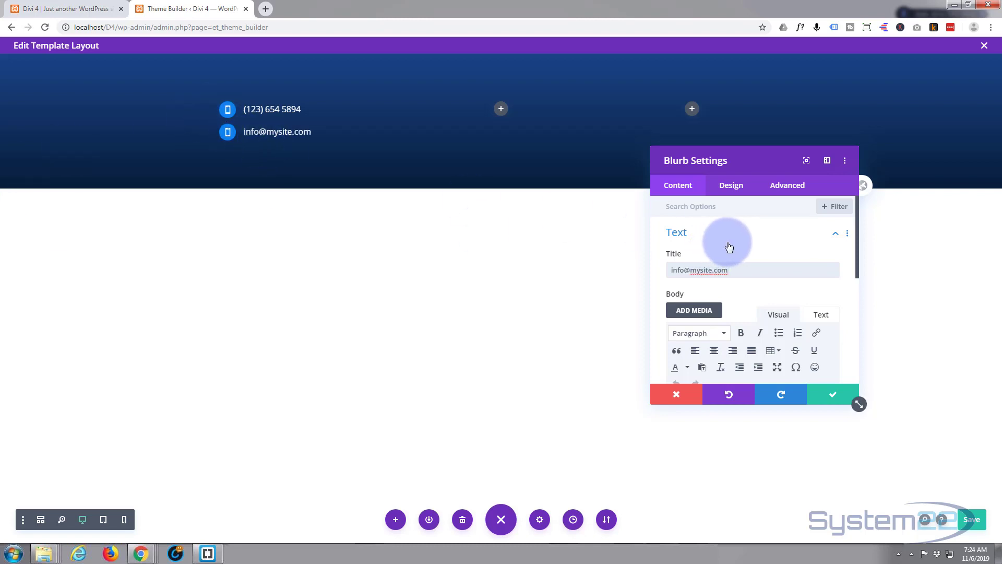
- Give the email blurb an envelope icon and save it
{"action": "scroll", "coordinate": [728, 247], "scroll_direction": "down", "scroll_amount": 5}
{"action": "left_click", "coordinate": [743, 257]}
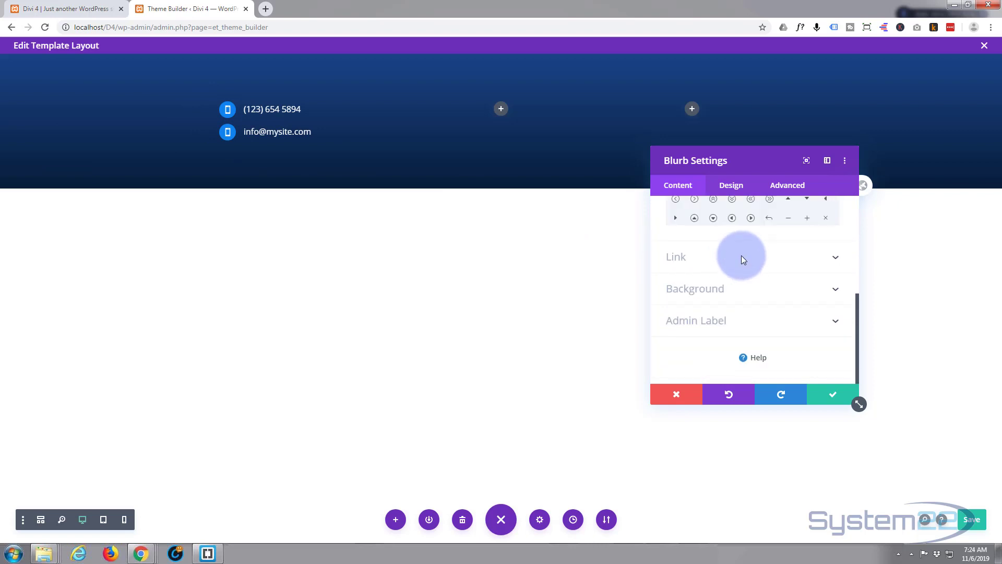
{"action": "scroll", "coordinate": [760, 276], "scroll_direction": "down", "scroll_amount": 1}
{"action": "scroll", "coordinate": [760, 275], "scroll_direction": "down", "scroll_amount": 5}
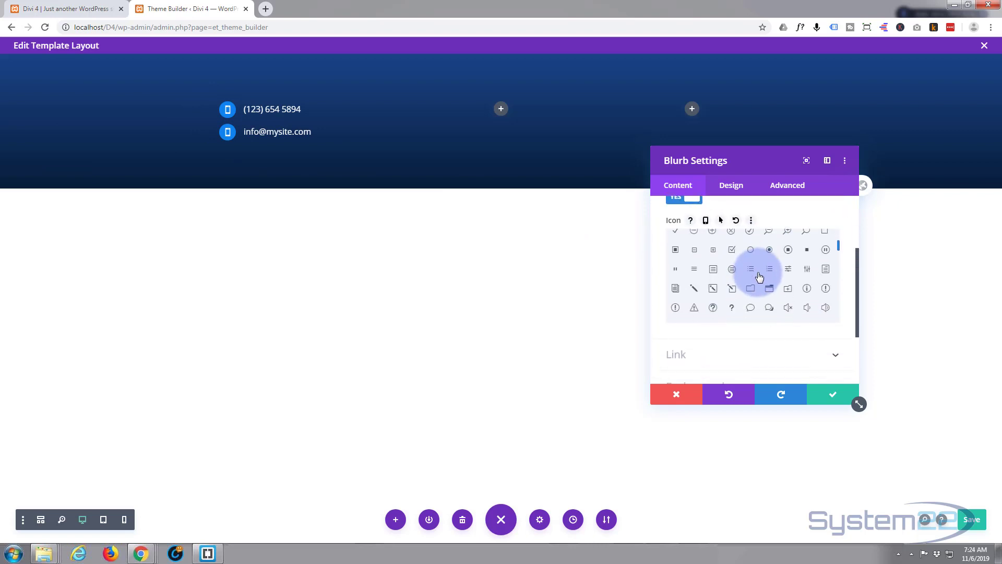
{"action": "scroll", "coordinate": [760, 276], "scroll_direction": "down", "scroll_amount": 2}
{"action": "scroll", "coordinate": [759, 276], "scroll_direction": "down", "scroll_amount": 2}
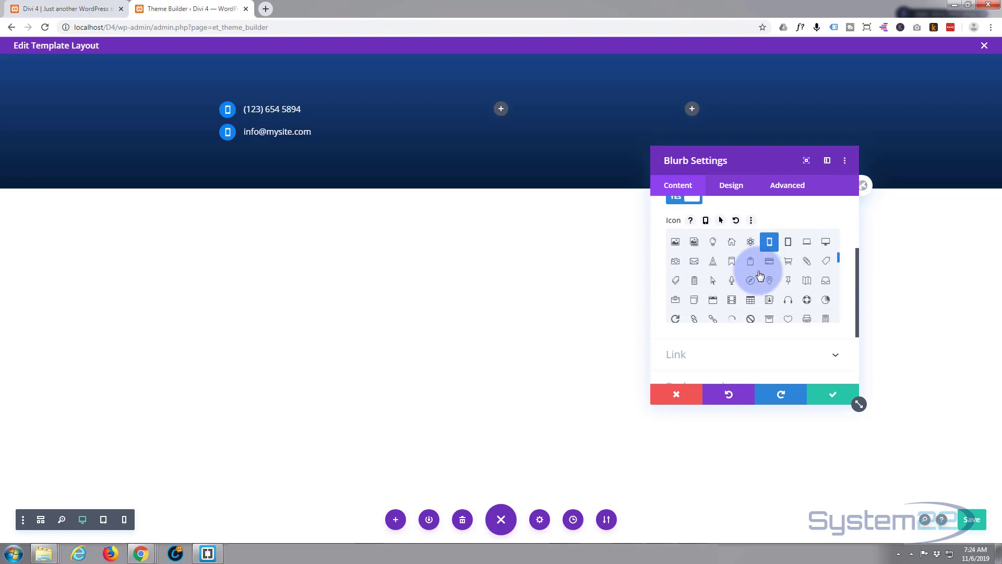
{"action": "scroll", "coordinate": [759, 275], "scroll_direction": "down", "scroll_amount": 2}
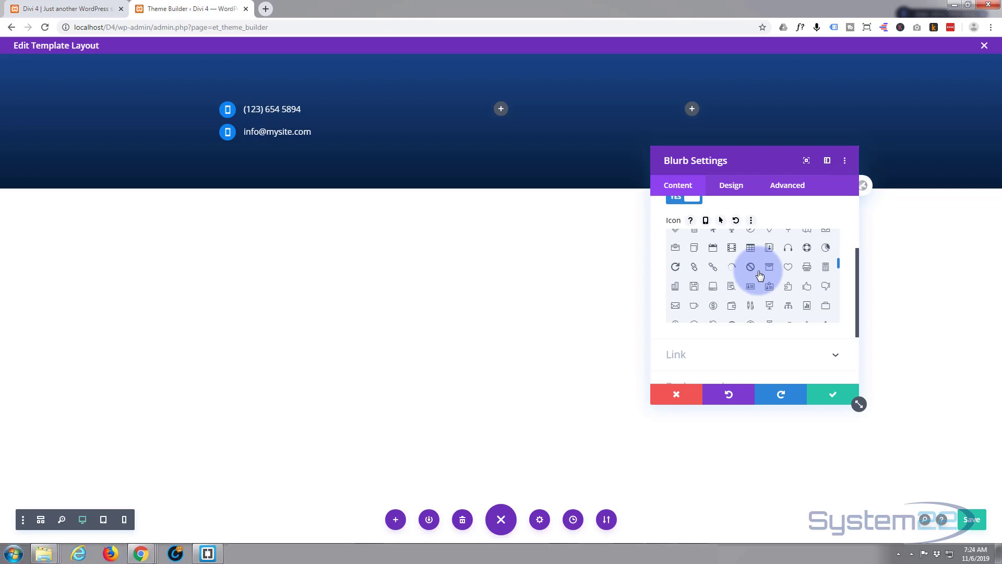
{"action": "scroll", "coordinate": [696, 315], "scroll_direction": "up", "scroll_amount": 4}
{"action": "left_click", "coordinate": [694, 313]}
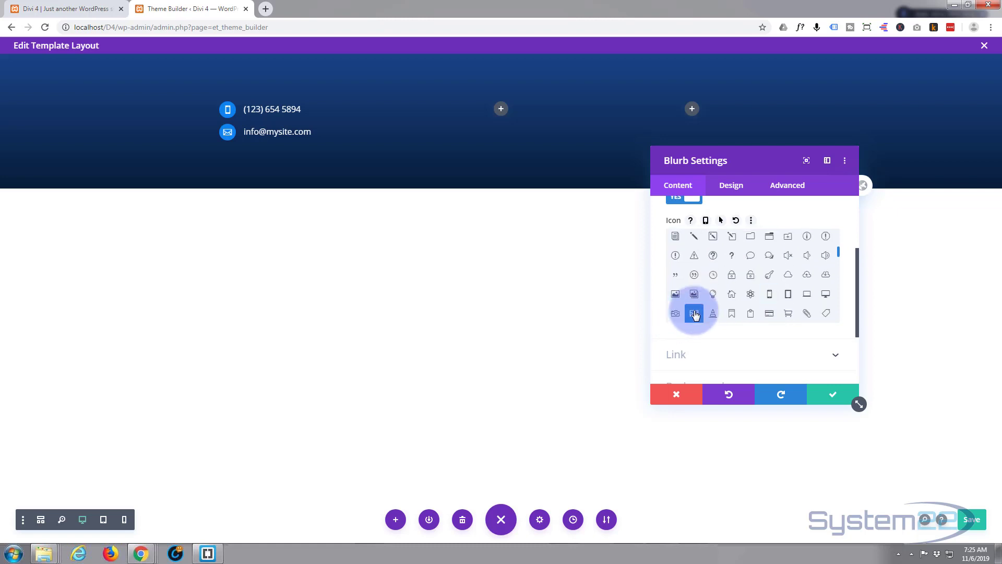
{"action": "left_click", "coordinate": [834, 396]}
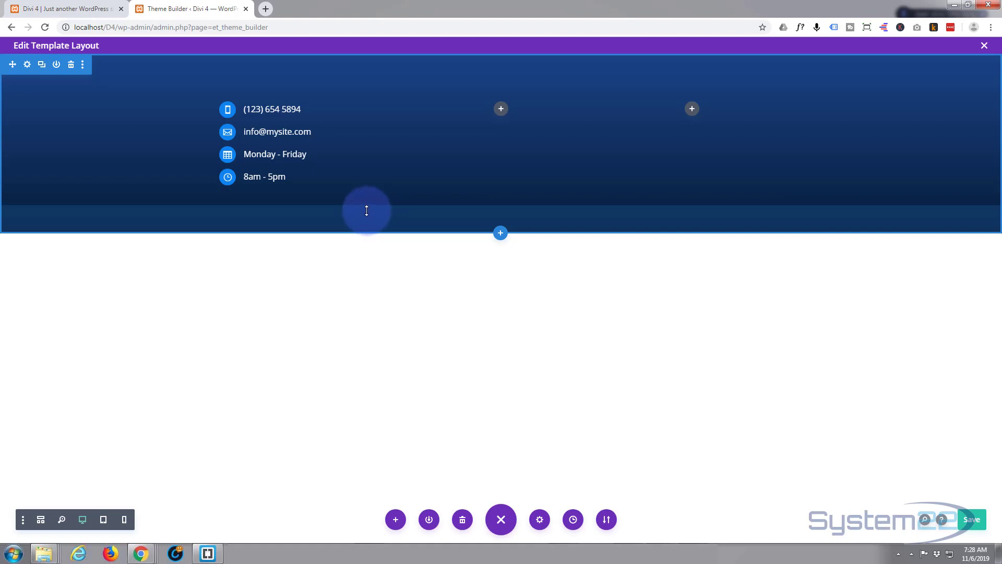
- Insert a Text module in the middle column and replace its placeholder with 'Subscribe For News'
{"action": "left_click", "coordinate": [501, 115]}
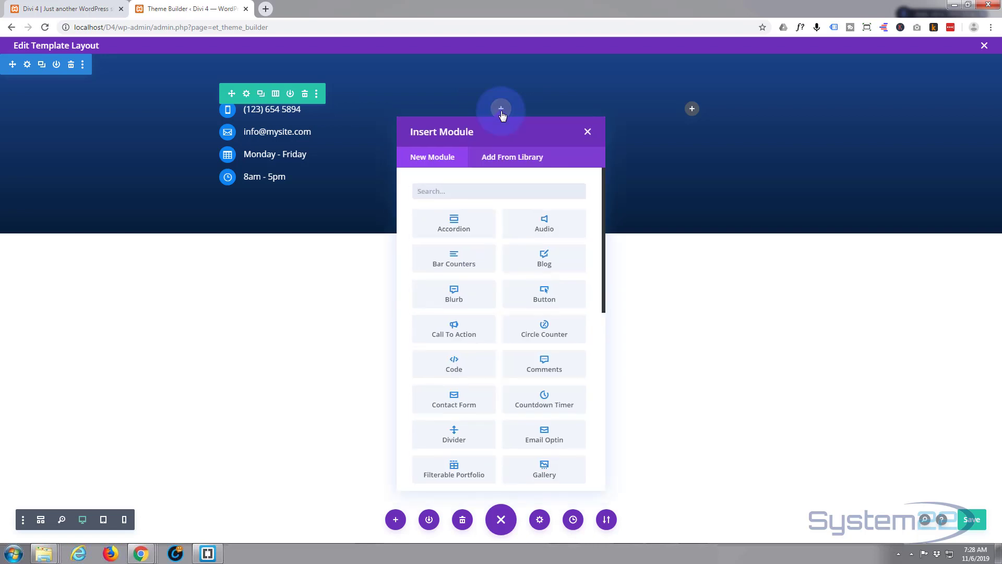
{"action": "scroll", "coordinate": [464, 274], "scroll_direction": "down", "scroll_amount": 3}
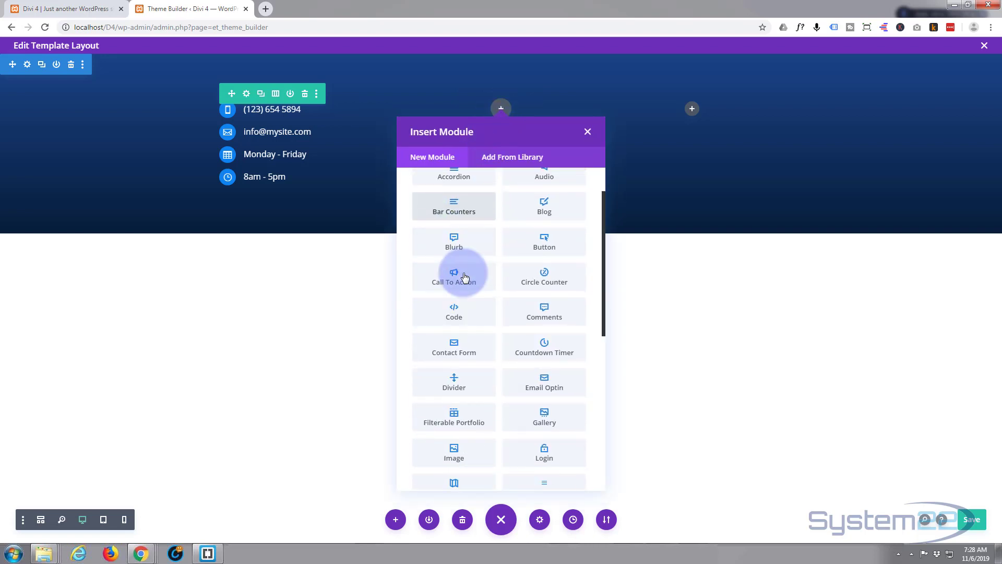
{"action": "scroll", "coordinate": [465, 277], "scroll_direction": "down", "scroll_amount": 5}
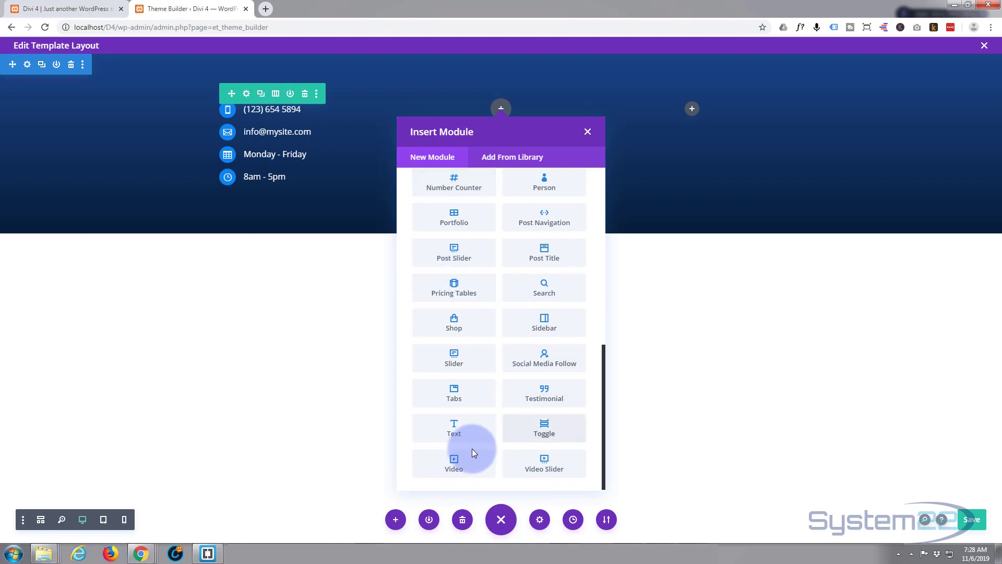
{"action": "left_click", "coordinate": [467, 433]}
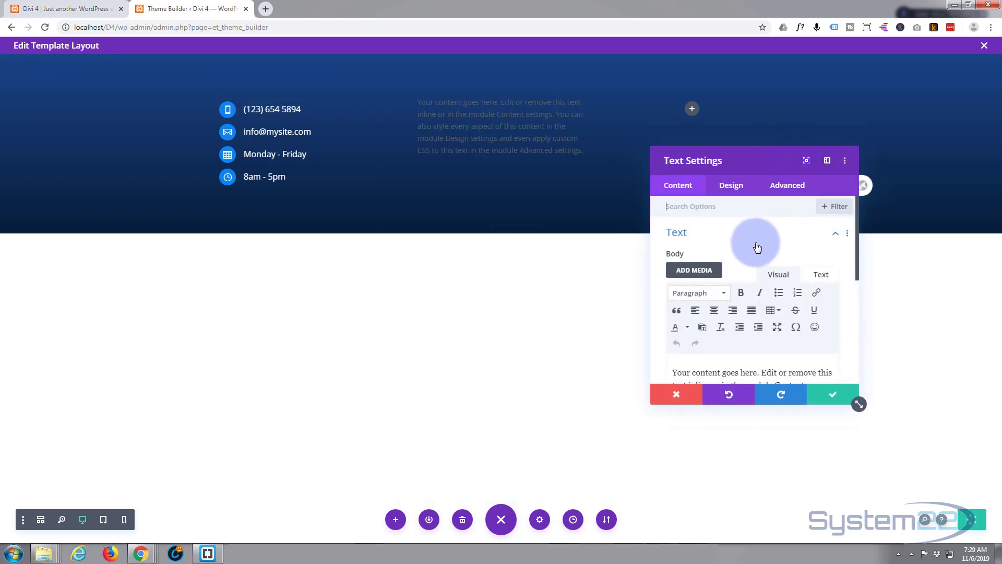
{"action": "scroll", "coordinate": [752, 243], "scroll_direction": "down", "scroll_amount": 1}
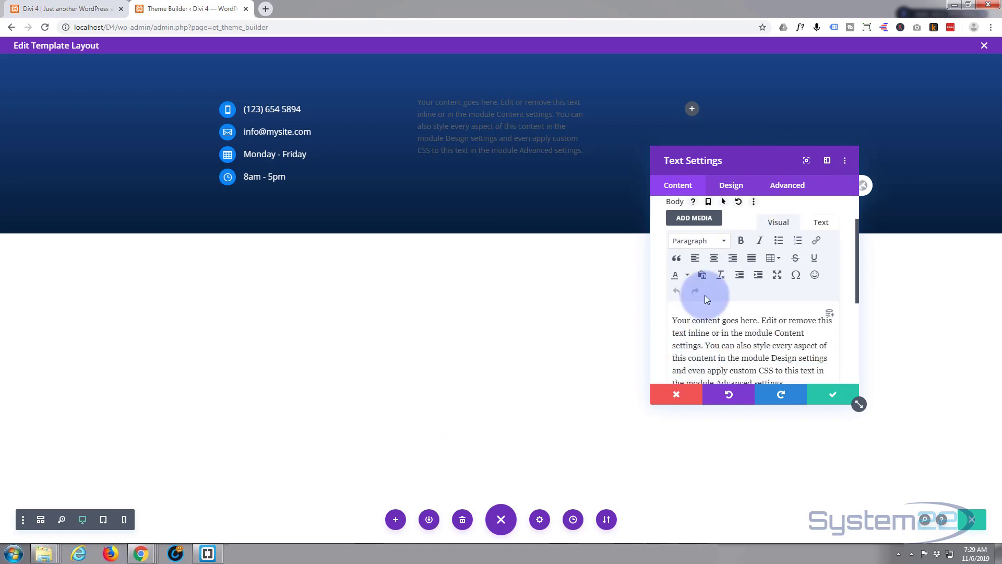
{"action": "scroll", "coordinate": [702, 292], "scroll_direction": "down", "scroll_amount": 1}
{"action": "left_click_drag", "start_coordinate": [674, 269], "coordinate": [809, 334]}
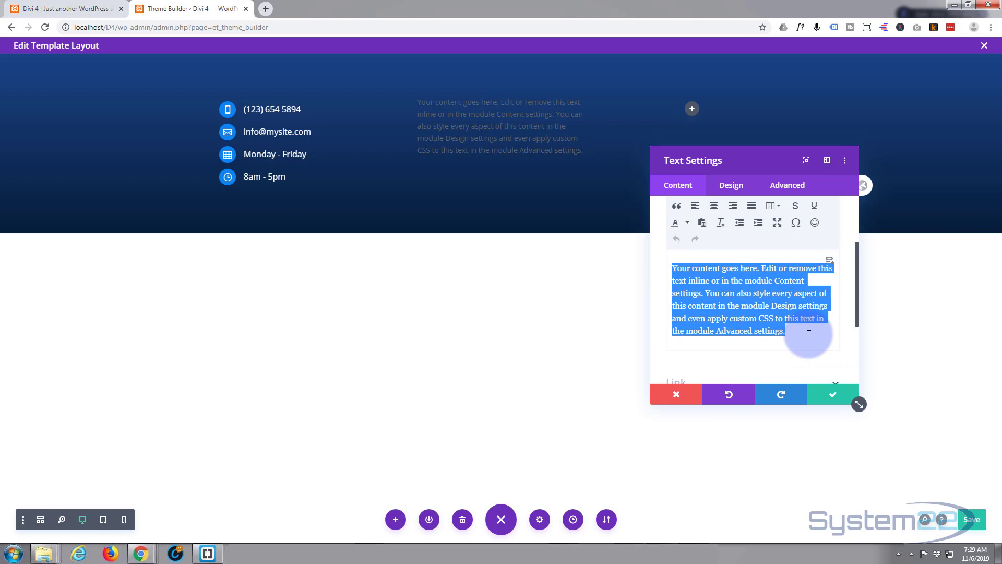
{"action": "type", "text": "Subscribe Today"}
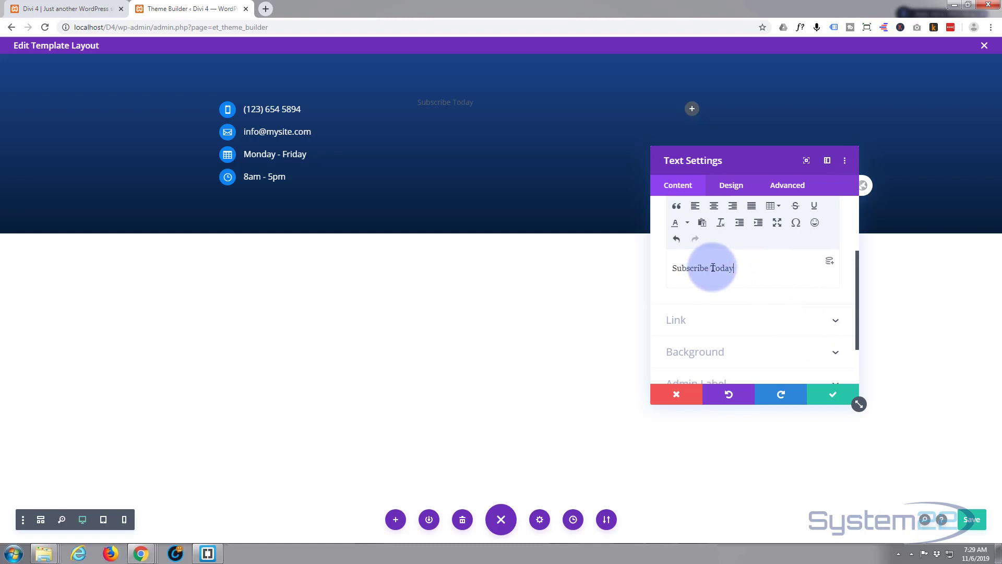
{"action": "left_click_drag", "start_coordinate": [711, 267], "coordinate": [733, 269]}
{"action": "type", "text": "For News"}
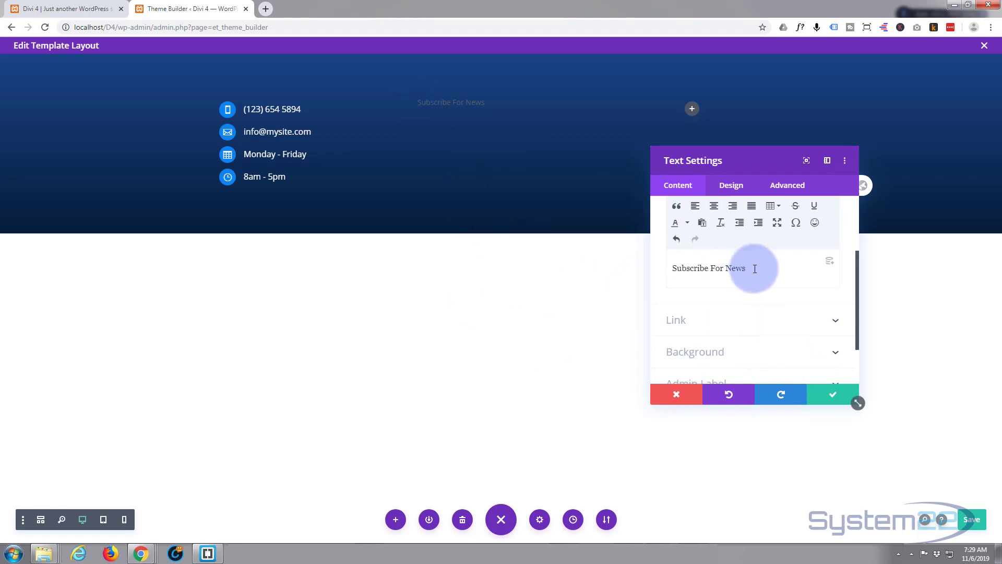
- Set the Subscribe For News text colour to Light and its alignment to centre
{"action": "left_click", "coordinate": [730, 191]}
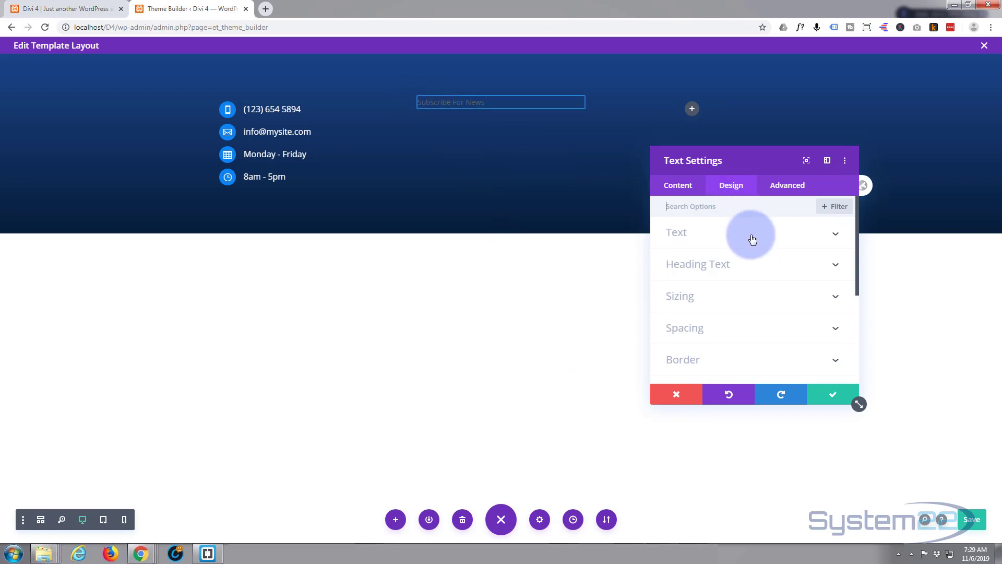
{"action": "left_click", "coordinate": [485, 116]}
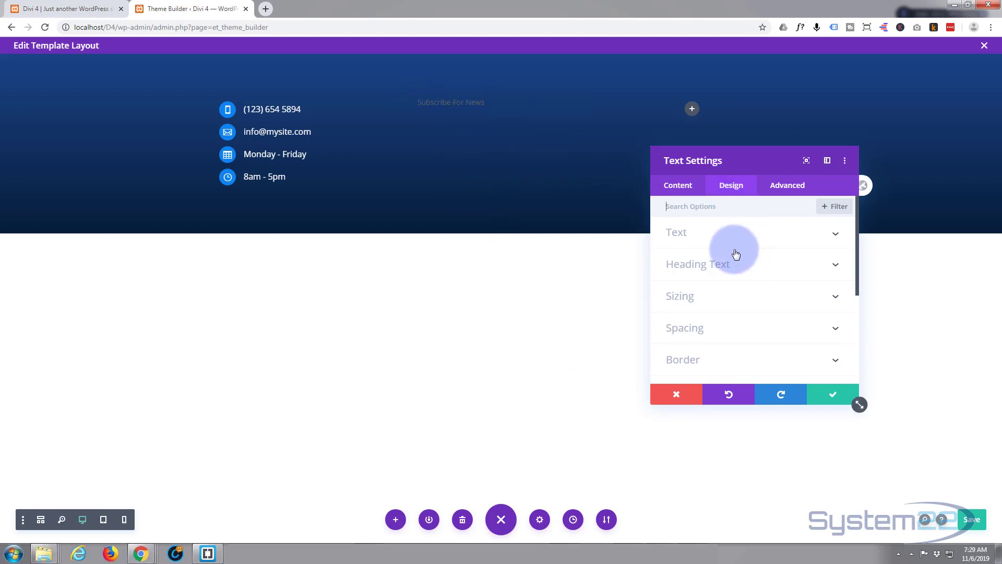
{"action": "left_click", "coordinate": [730, 233]}
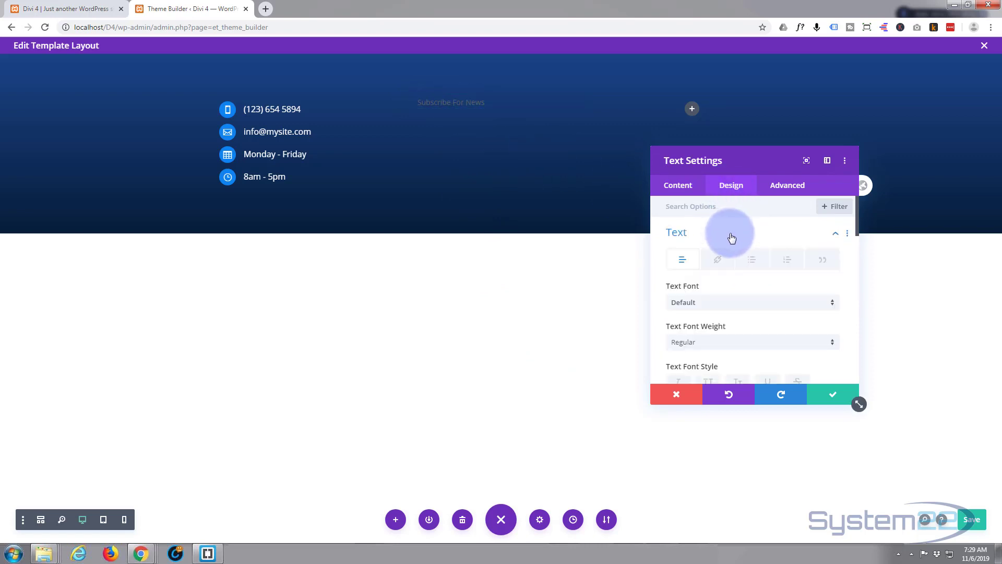
{"action": "scroll", "coordinate": [735, 295], "scroll_direction": "down", "scroll_amount": 4}
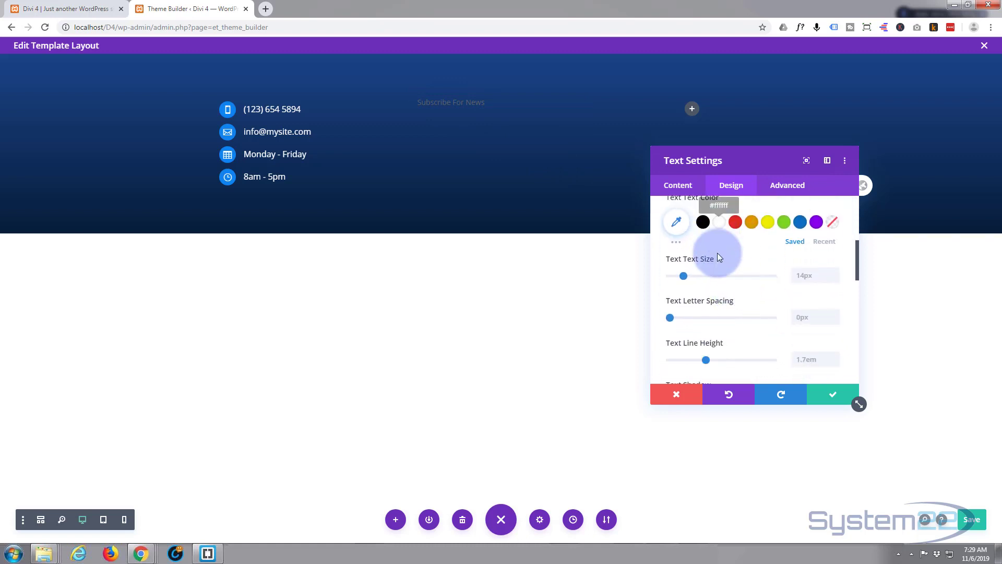
{"action": "scroll", "coordinate": [717, 264], "scroll_direction": "down", "scroll_amount": 3}
{"action": "scroll", "coordinate": [718, 268], "scroll_direction": "down", "scroll_amount": 3}
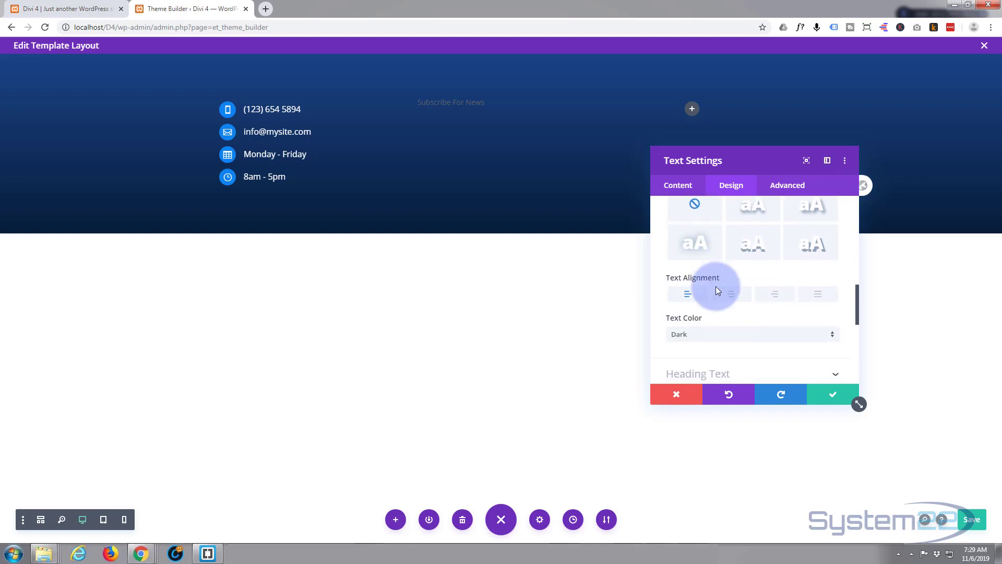
{"action": "left_click", "coordinate": [721, 335]}
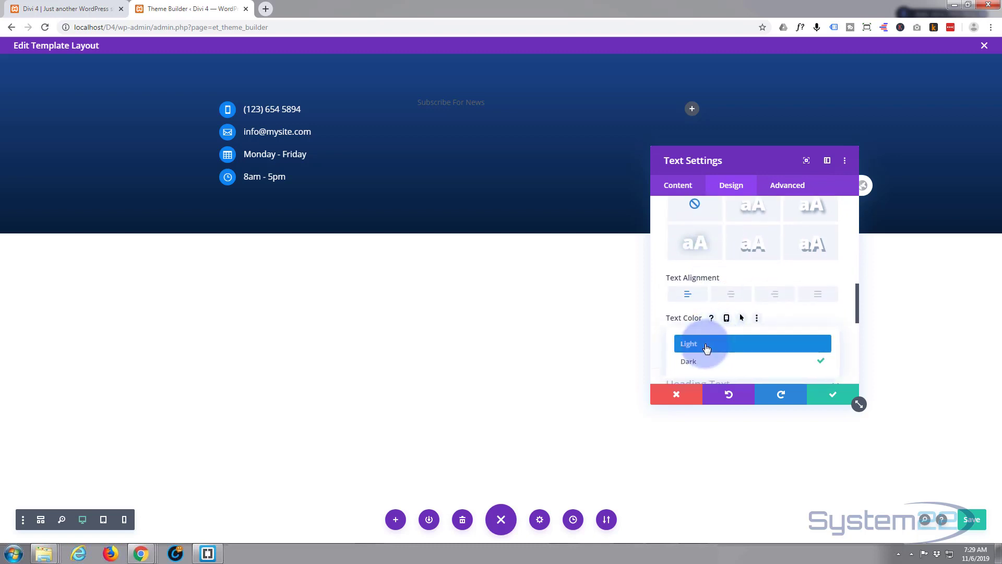
{"action": "left_click", "coordinate": [706, 345]}
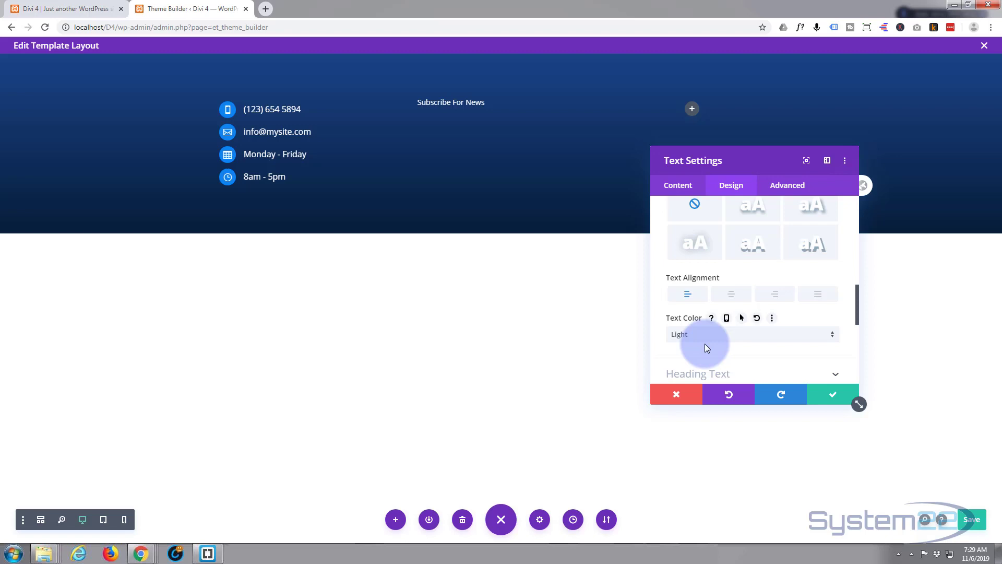
{"action": "left_click", "coordinate": [728, 295]}
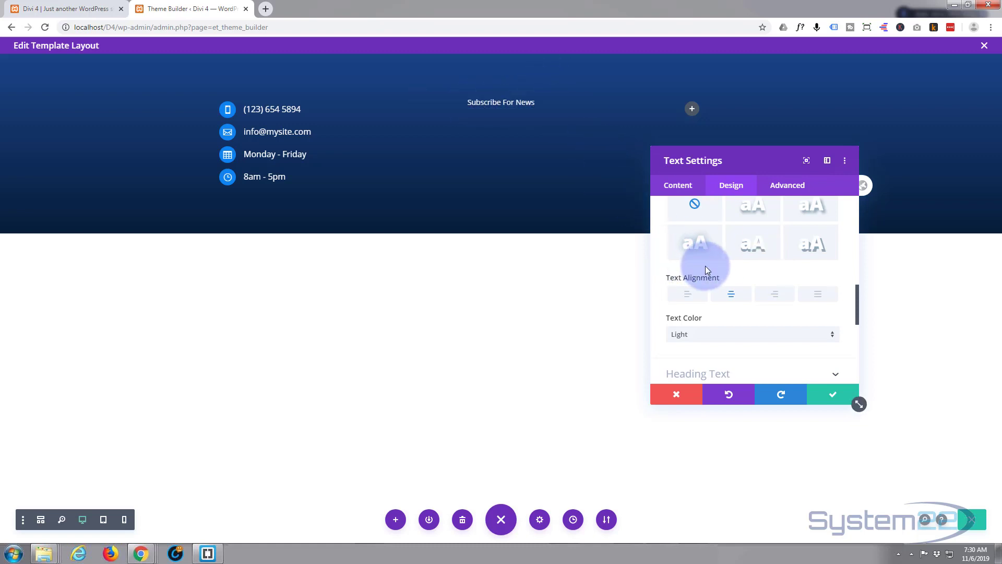
{"action": "scroll", "coordinate": [706, 265], "scroll_direction": "up", "scroll_amount": 3}
{"action": "scroll", "coordinate": [706, 265], "scroll_direction": "up", "scroll_amount": 4}
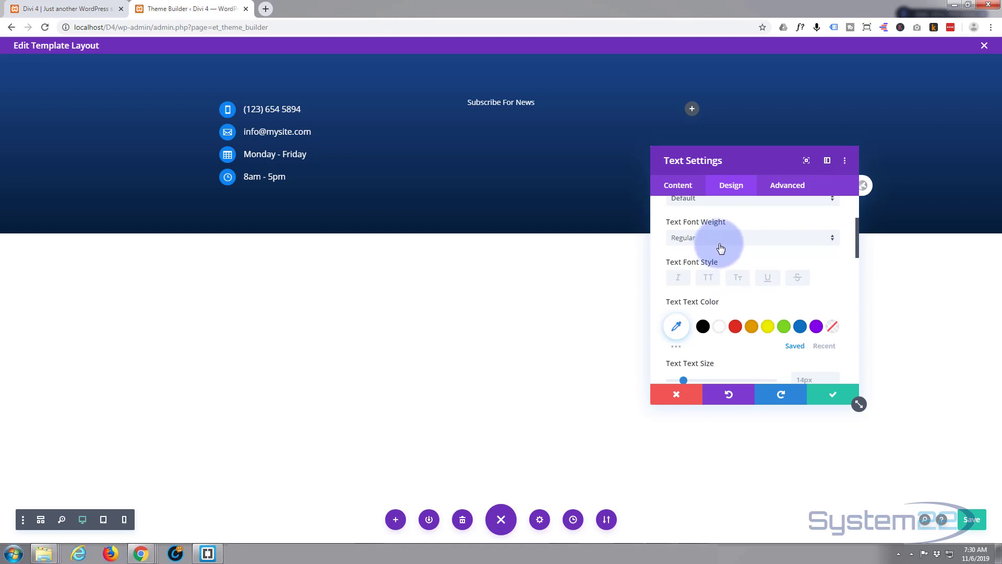
- Apply the uppercase font style to the subscribe heading and set its text size to 16px
{"action": "scroll", "coordinate": [722, 253], "scroll_direction": "up", "scroll_amount": 1}
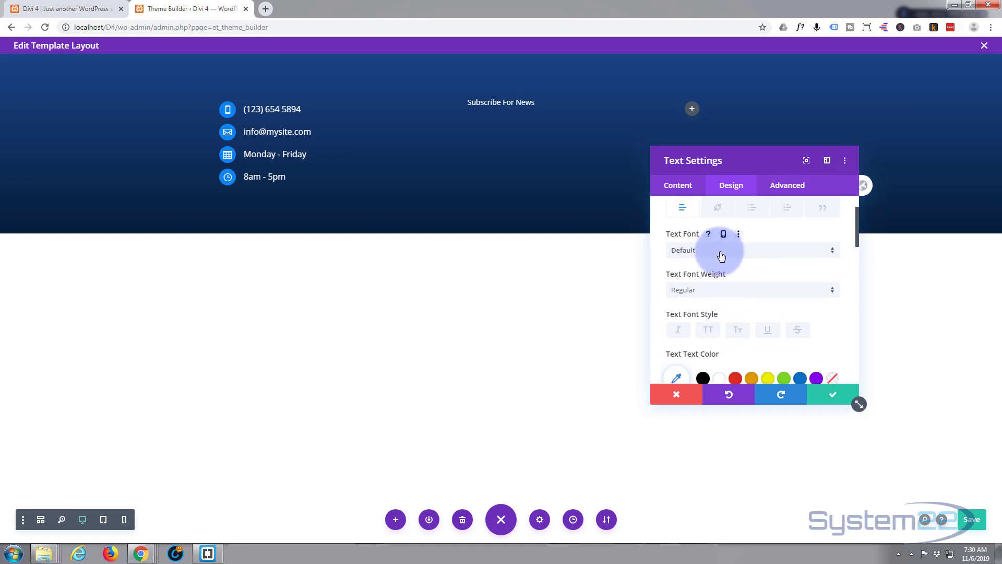
{"action": "left_click", "coordinate": [710, 332]}
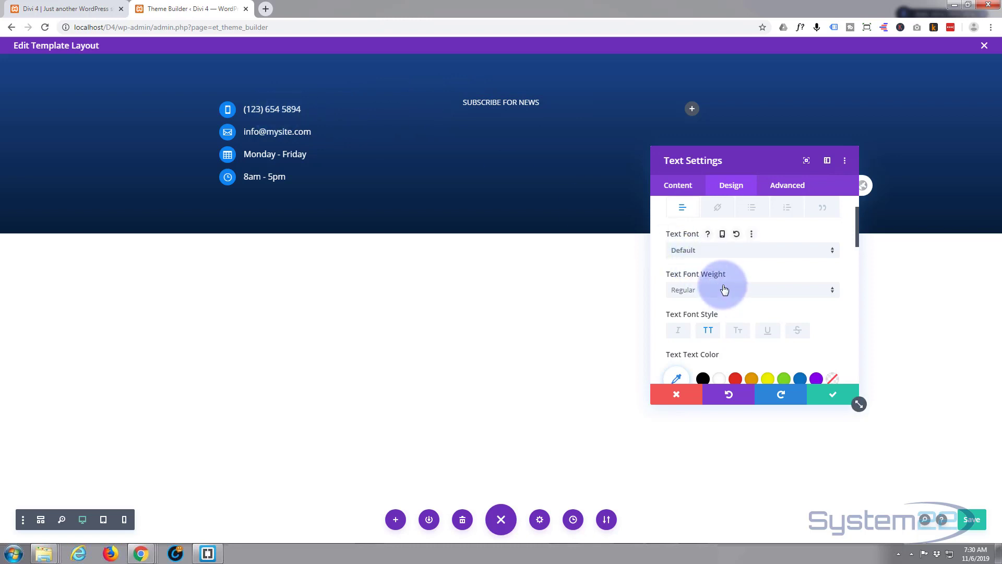
{"action": "scroll", "coordinate": [720, 280], "scroll_direction": "down", "scroll_amount": 2}
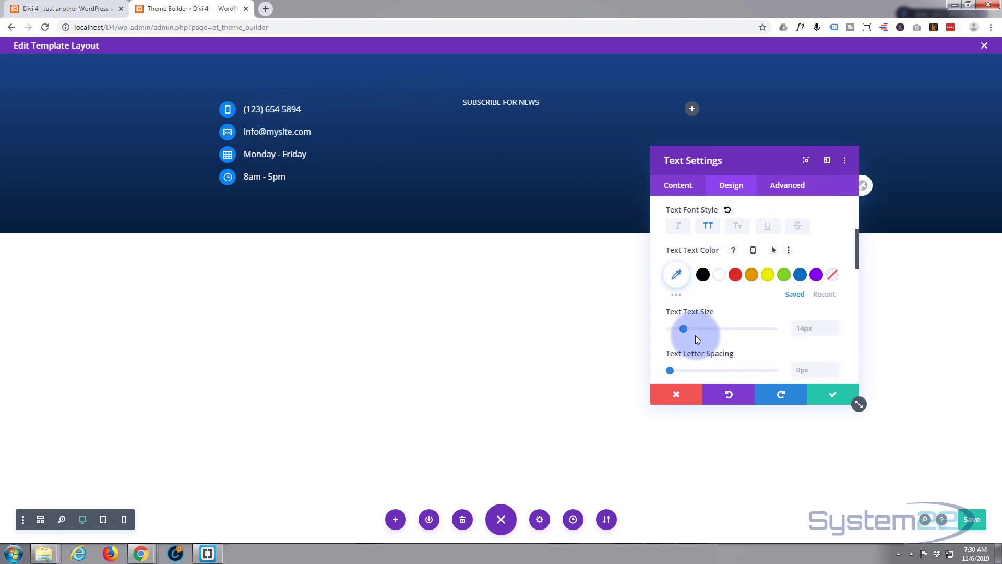
{"action": "left_click", "coordinate": [833, 324]}
{"action": "left_click", "coordinate": [833, 325]}
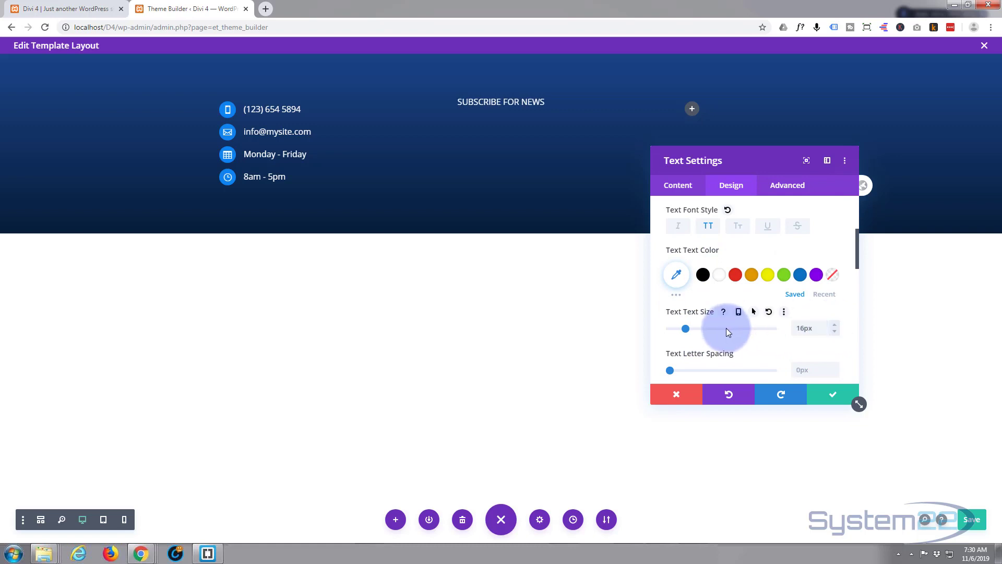
{"action": "left_click", "coordinate": [834, 325]}
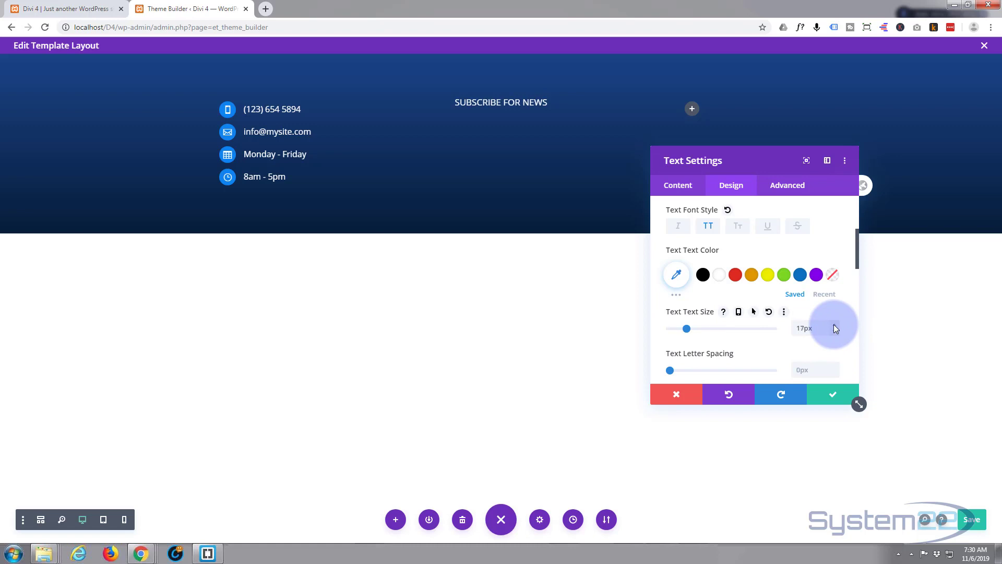
{"action": "left_click", "coordinate": [834, 325]}
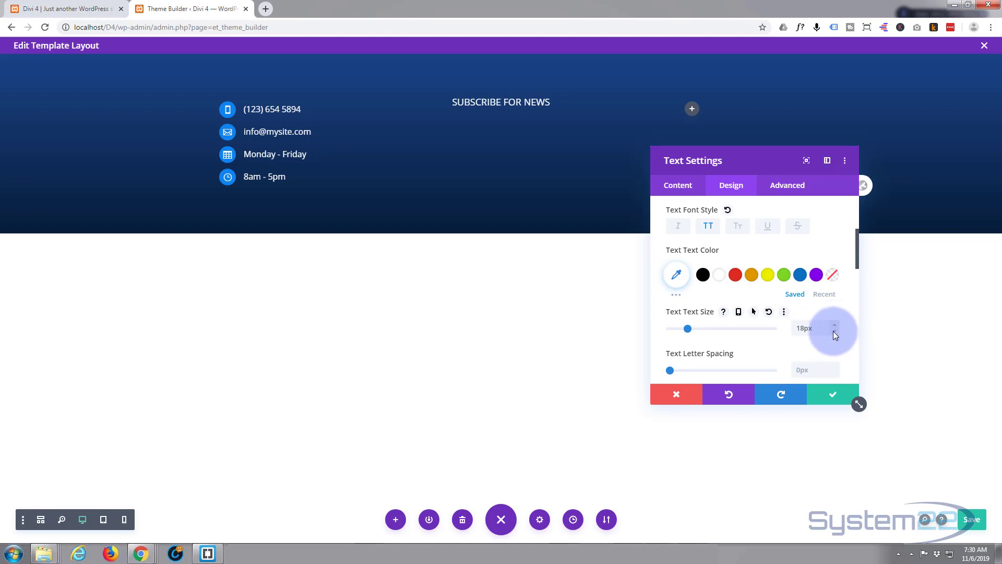
{"action": "double_click", "coordinate": [834, 331]}
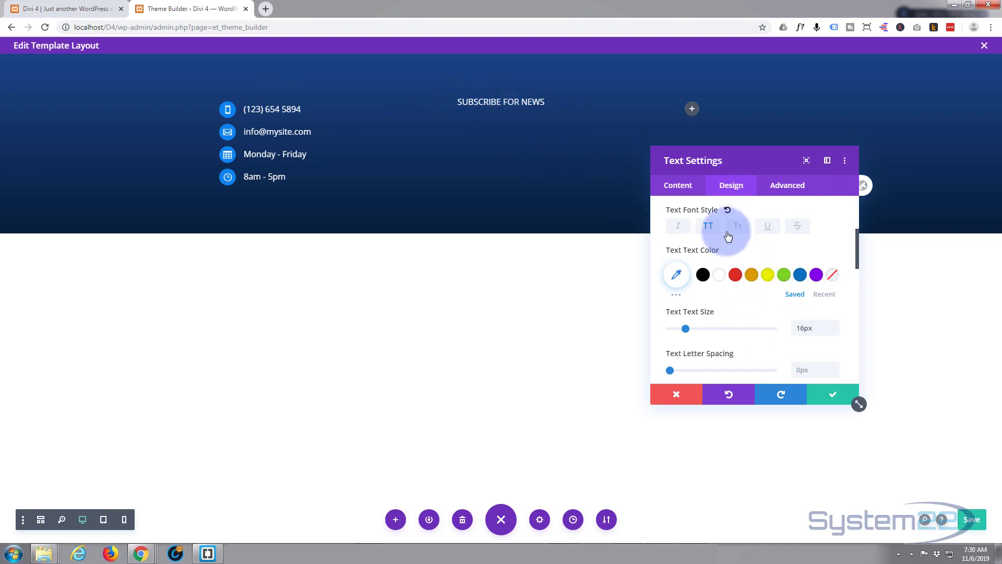
- Set the SUBSCRIBE FOR NEWS heading's Padding Top to 15px and save its Text Settings
{"action": "scroll", "coordinate": [730, 223], "scroll_direction": "up", "scroll_amount": 2}
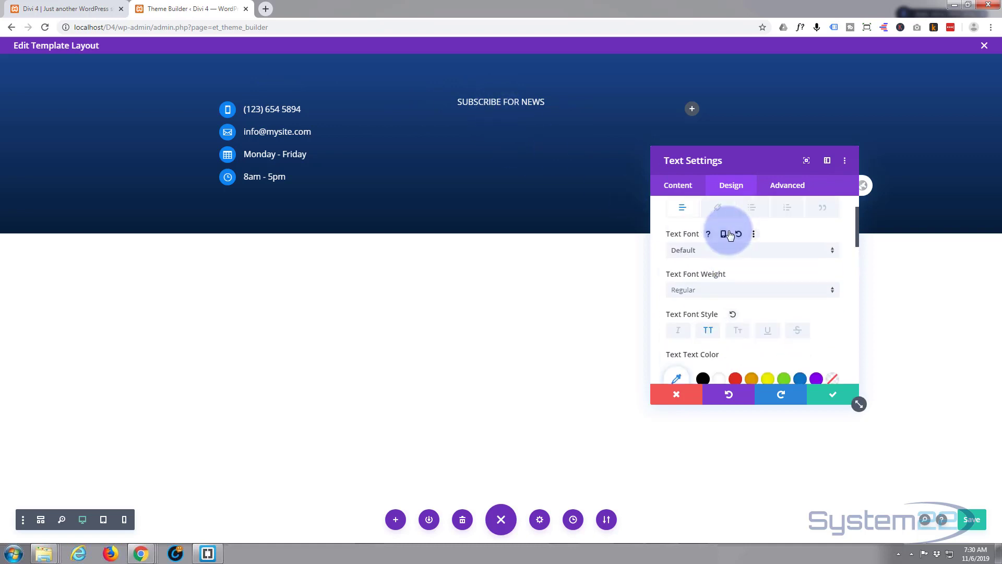
{"action": "scroll", "coordinate": [730, 235], "scroll_direction": "down", "scroll_amount": 7}
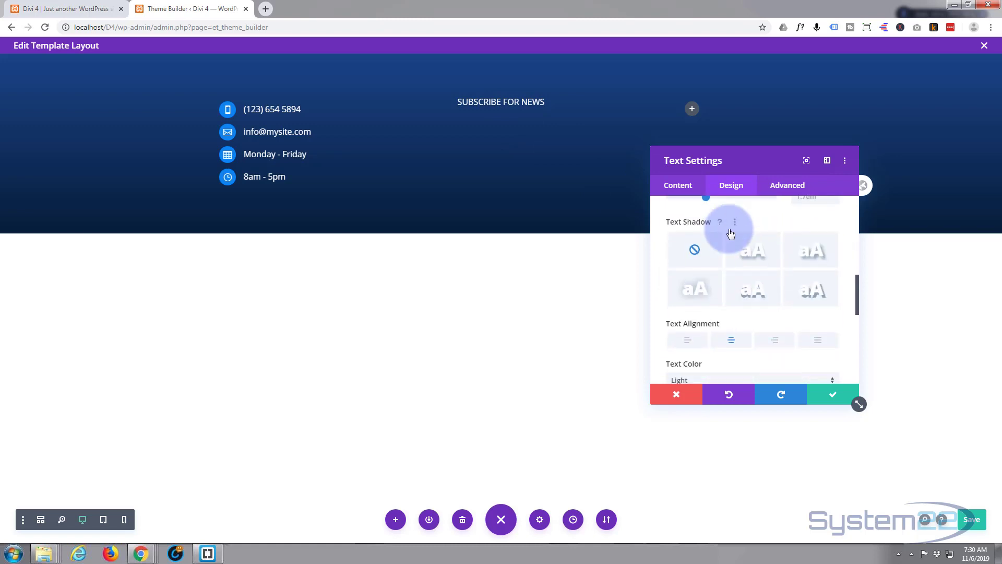
{"action": "scroll", "coordinate": [729, 232], "scroll_direction": "down", "scroll_amount": 2}
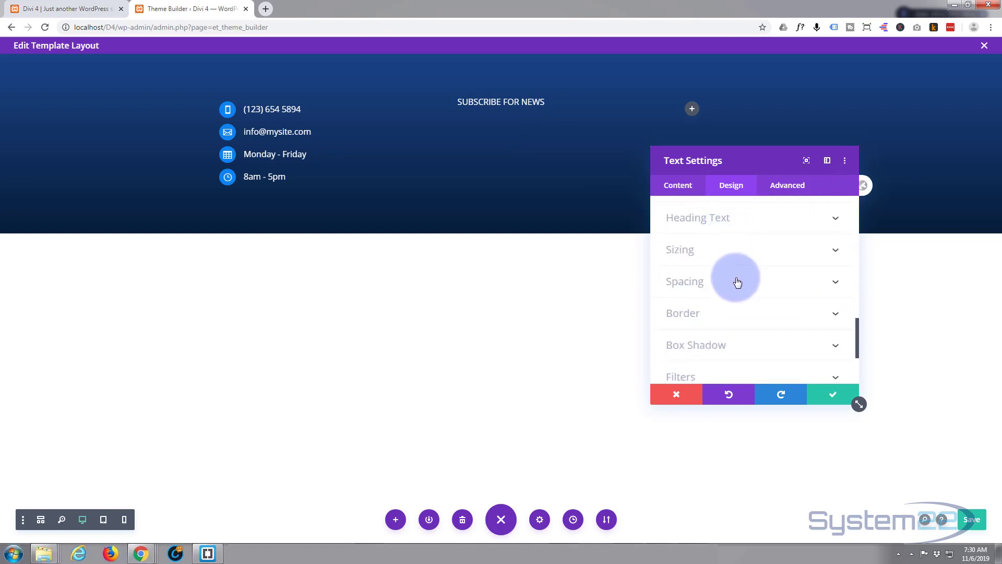
{"action": "scroll", "coordinate": [736, 282], "scroll_direction": "down", "scroll_amount": 2}
{"action": "scroll", "coordinate": [736, 282], "scroll_direction": "up", "scroll_amount": 3}
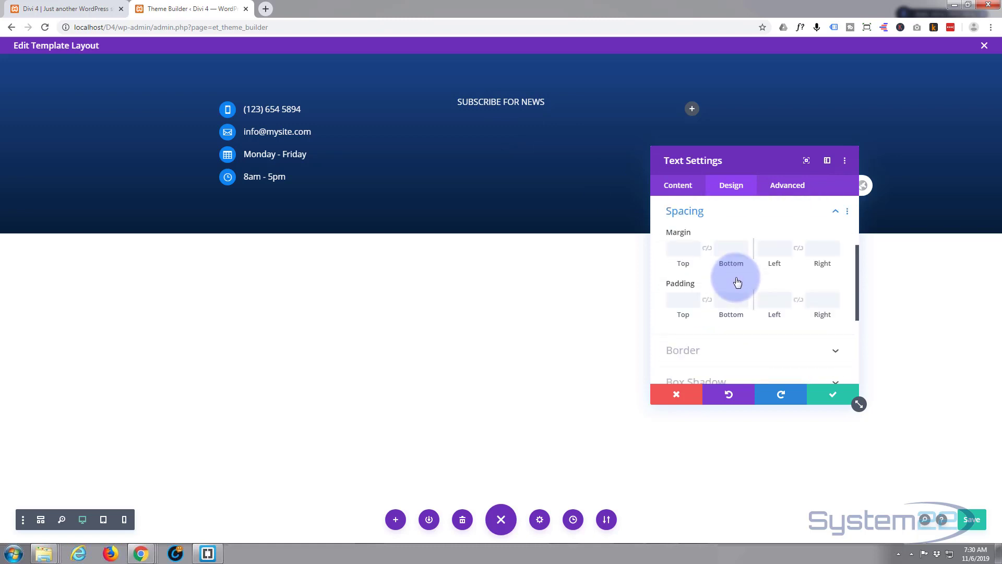
{"action": "left_click", "coordinate": [695, 295]}
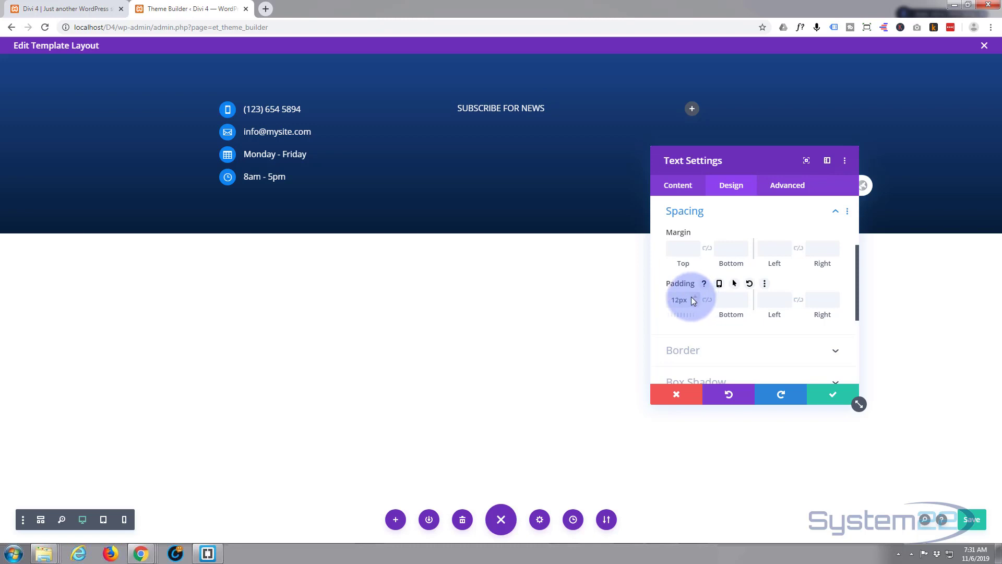
{"action": "left_click", "coordinate": [692, 296]}
{"action": "left_click", "coordinate": [693, 296]}
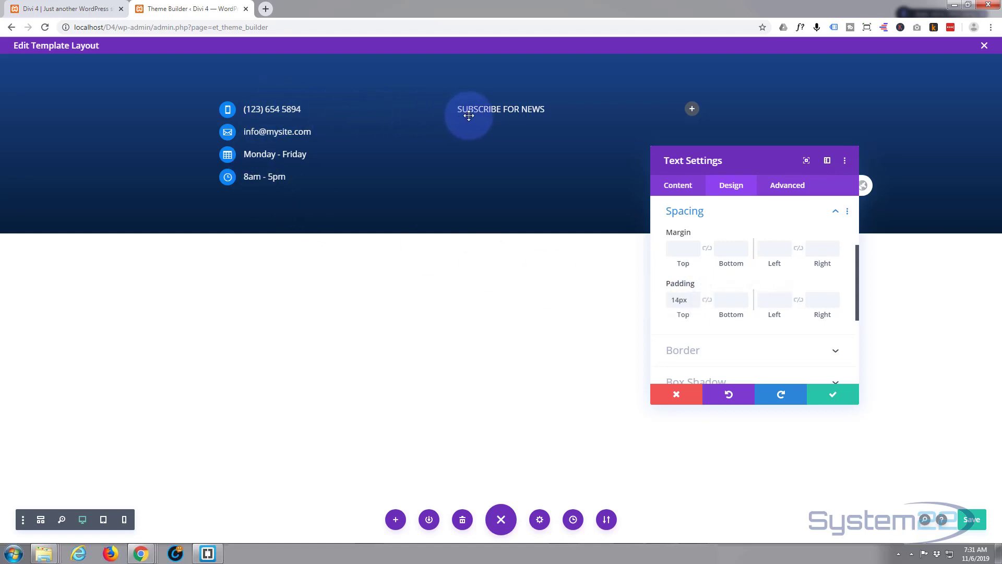
{"action": "left_click", "coordinate": [696, 299]}
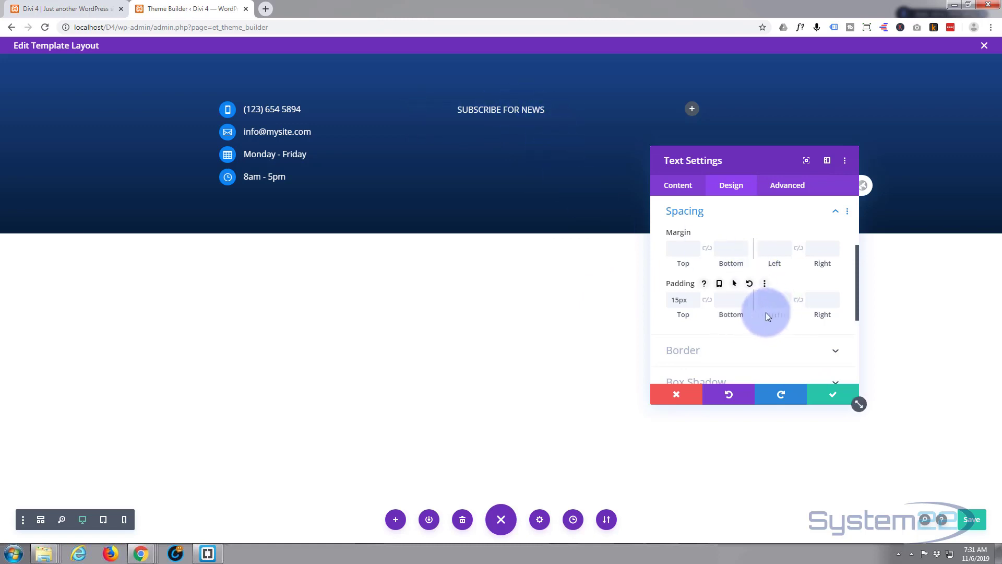
{"action": "left_click", "coordinate": [835, 397]}
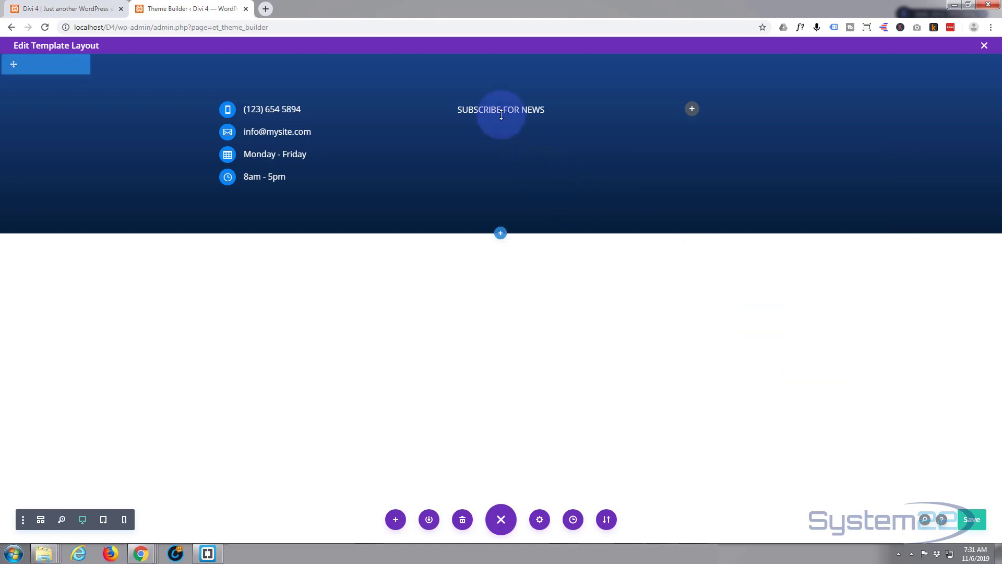
- Insert a Contact Form module with Name, Email Address and Message fields below the heading
{"action": "mouse_move", "coordinate": [502, 114]}
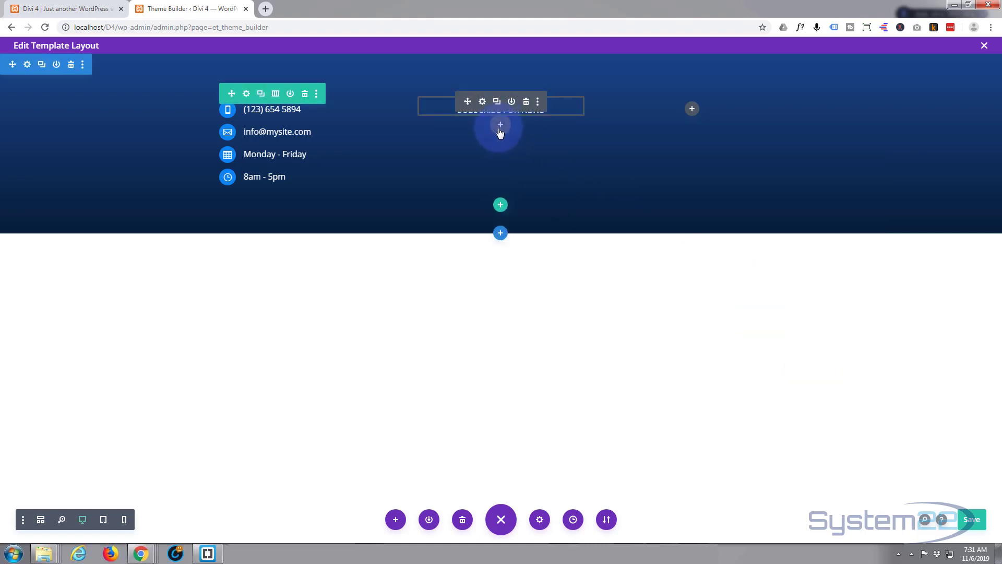
{"action": "left_click", "coordinate": [501, 125]}
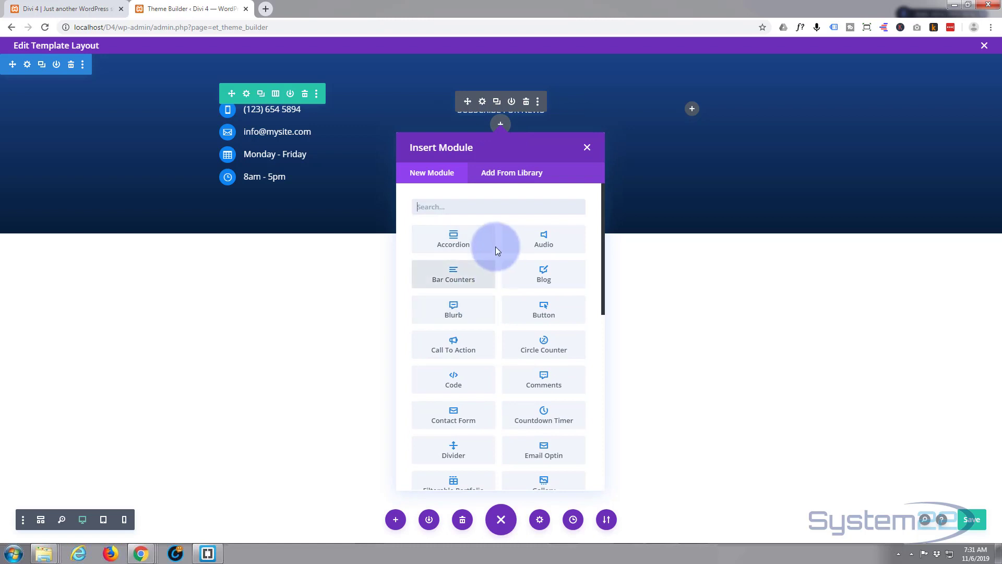
{"action": "scroll", "coordinate": [496, 251], "scroll_direction": "down", "scroll_amount": 8}
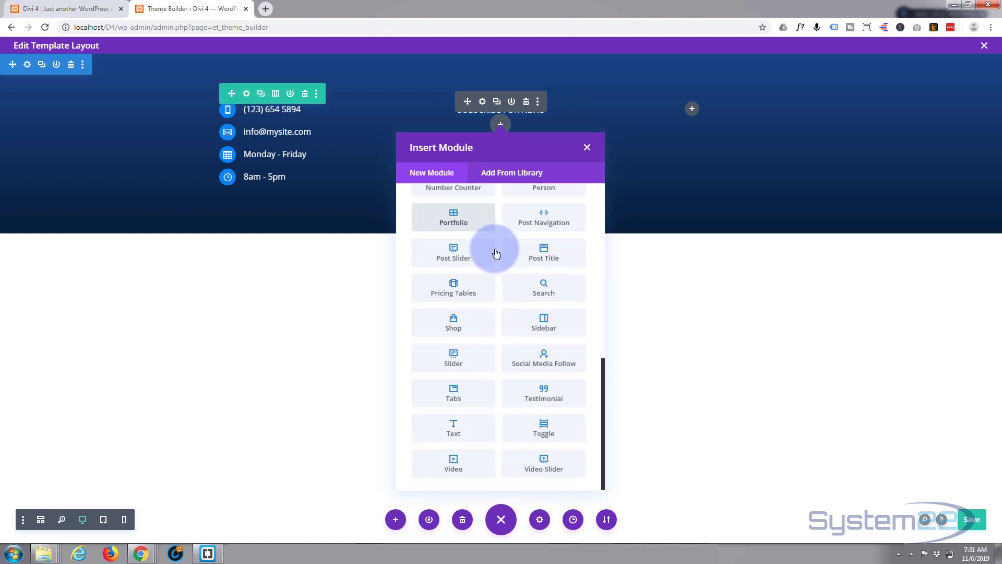
{"action": "scroll", "coordinate": [496, 254], "scroll_direction": "up", "scroll_amount": 8}
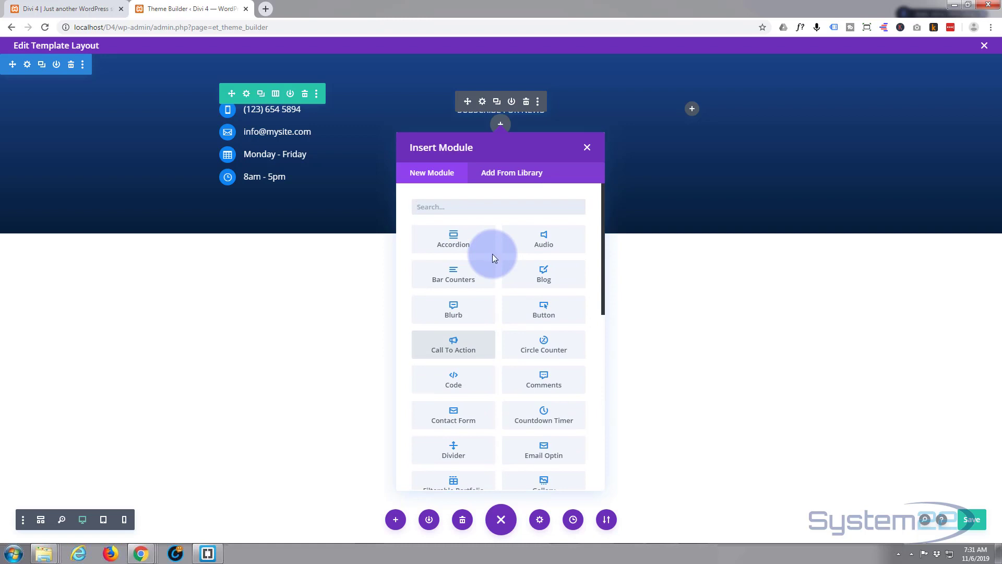
{"action": "scroll", "coordinate": [494, 259], "scroll_direction": "down", "scroll_amount": 8}
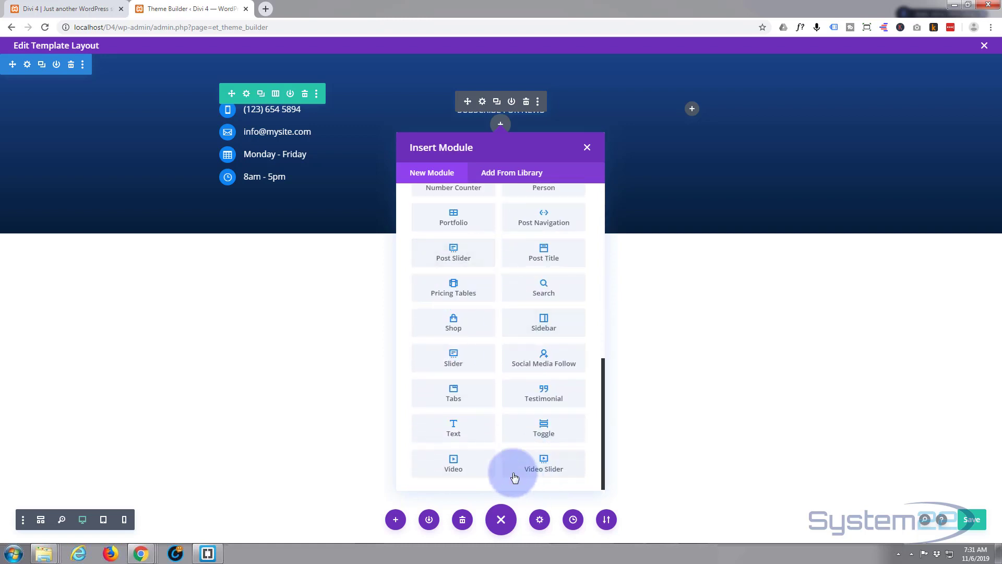
{"action": "scroll", "coordinate": [513, 344], "scroll_direction": "up", "scroll_amount": 4}
{"action": "scroll", "coordinate": [514, 343], "scroll_direction": "up", "scroll_amount": 2}
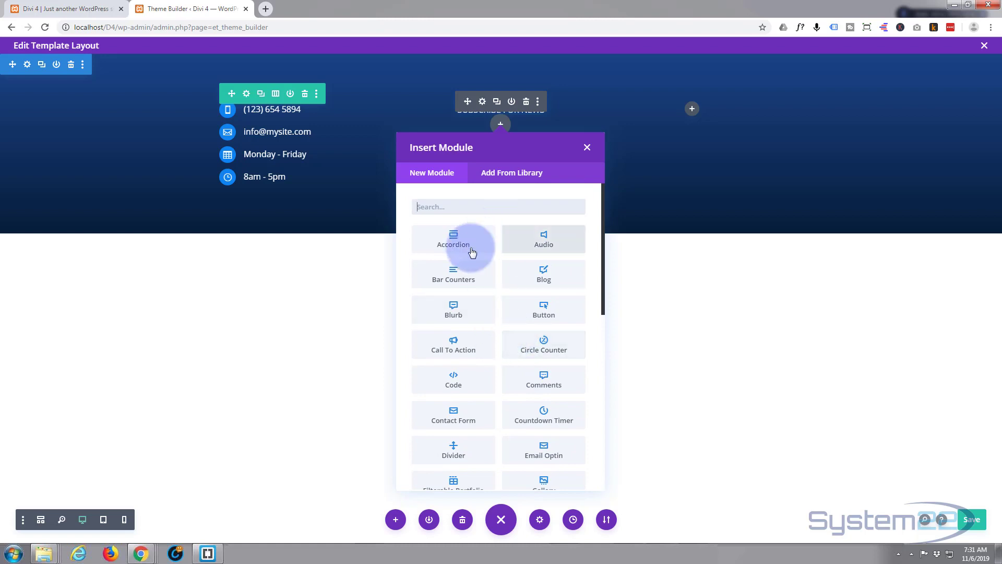
{"action": "scroll", "coordinate": [477, 259], "scroll_direction": "down", "scroll_amount": 1}
{"action": "scroll", "coordinate": [476, 259], "scroll_direction": "down", "scroll_amount": 2}
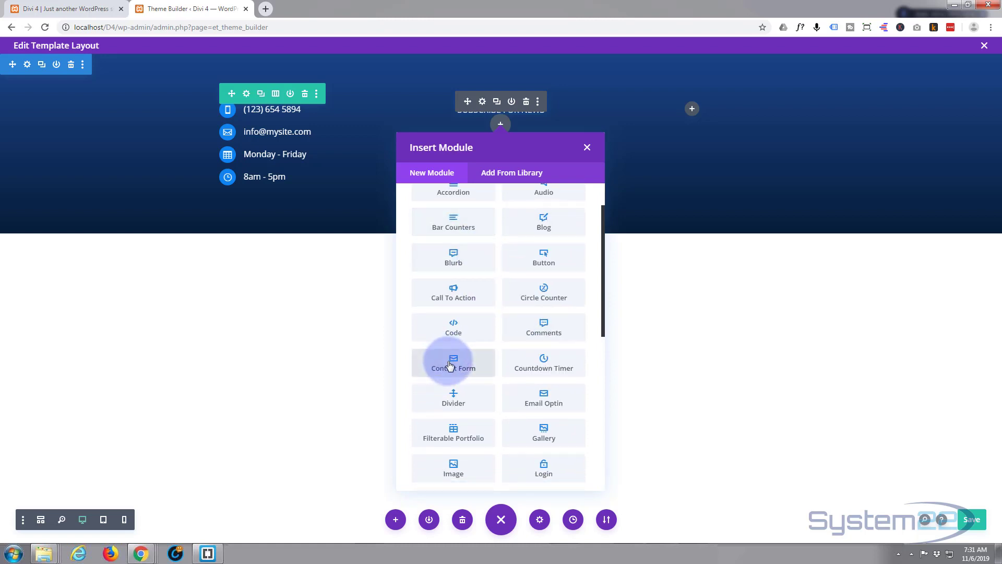
{"action": "left_click", "coordinate": [449, 358]}
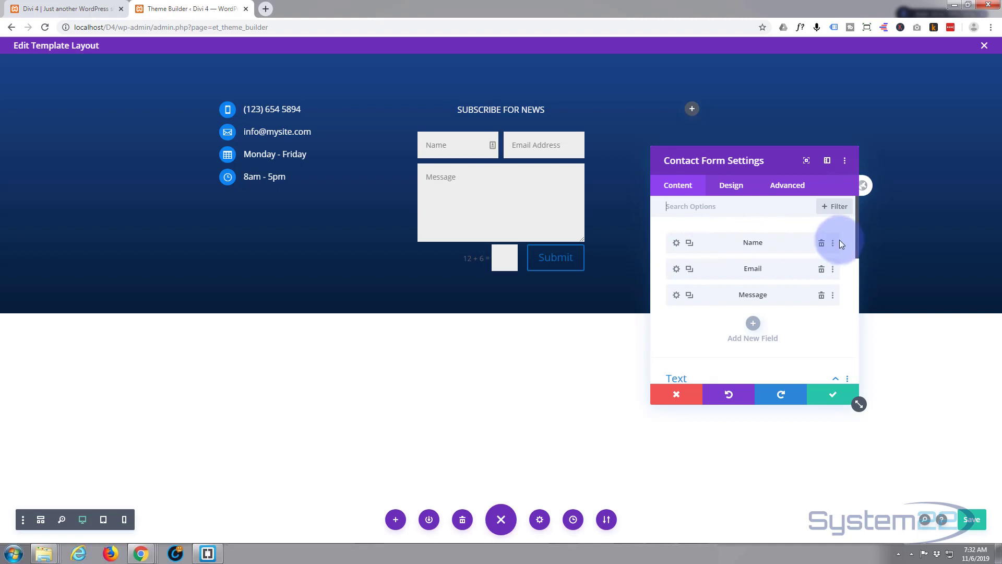
- Delete the Name and Message fields, keeping only Email, and open its field settings
{"action": "left_click", "coordinate": [821, 243]}
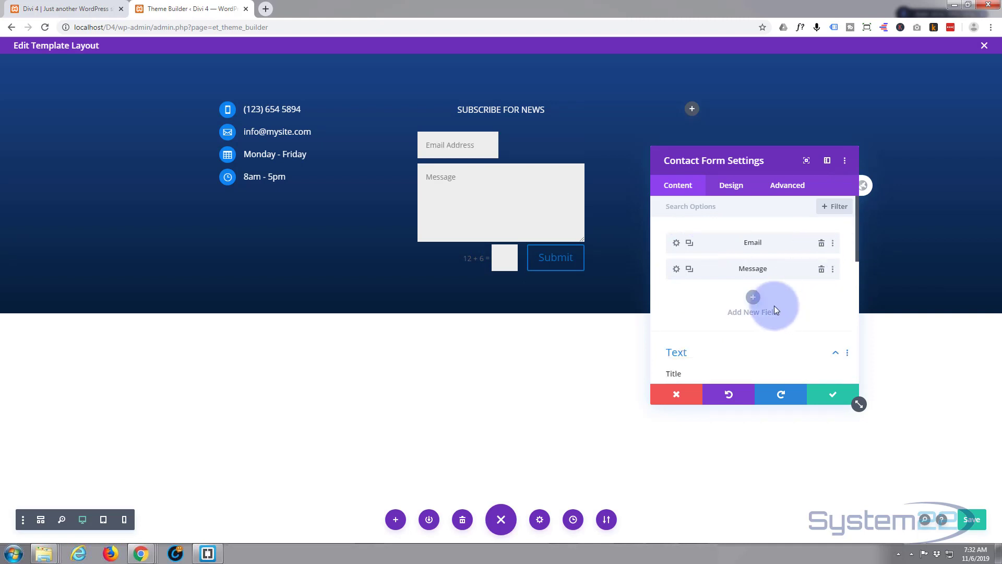
{"action": "left_click", "coordinate": [821, 270]}
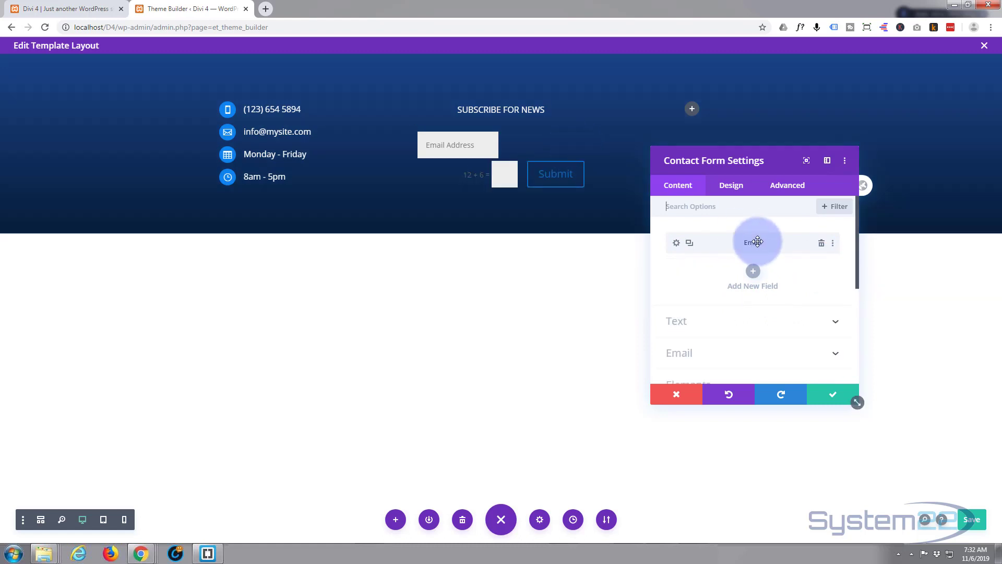
{"action": "left_click", "coordinate": [677, 243]}
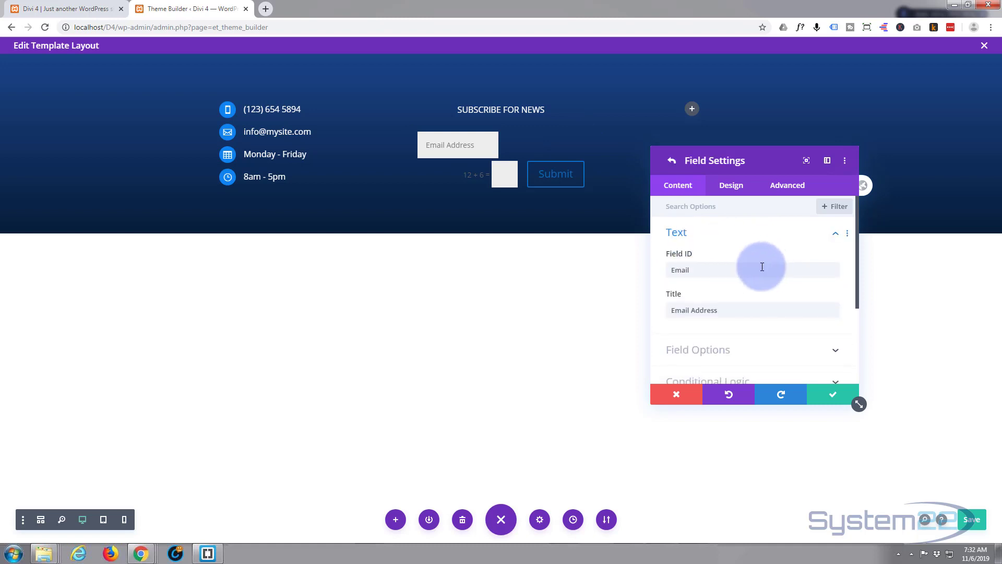
- Set the Email Address field's Make Fullwidth option to YES
{"action": "scroll", "coordinate": [752, 262], "scroll_direction": "down", "scroll_amount": 1}
{"action": "left_click", "coordinate": [765, 299]}
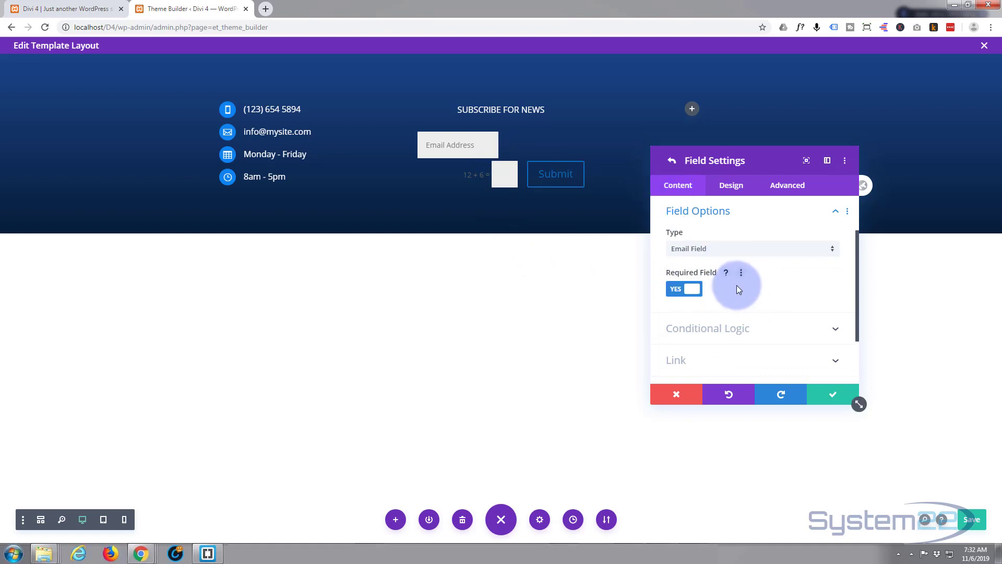
{"action": "scroll", "coordinate": [734, 326], "scroll_direction": "down", "scroll_amount": 2}
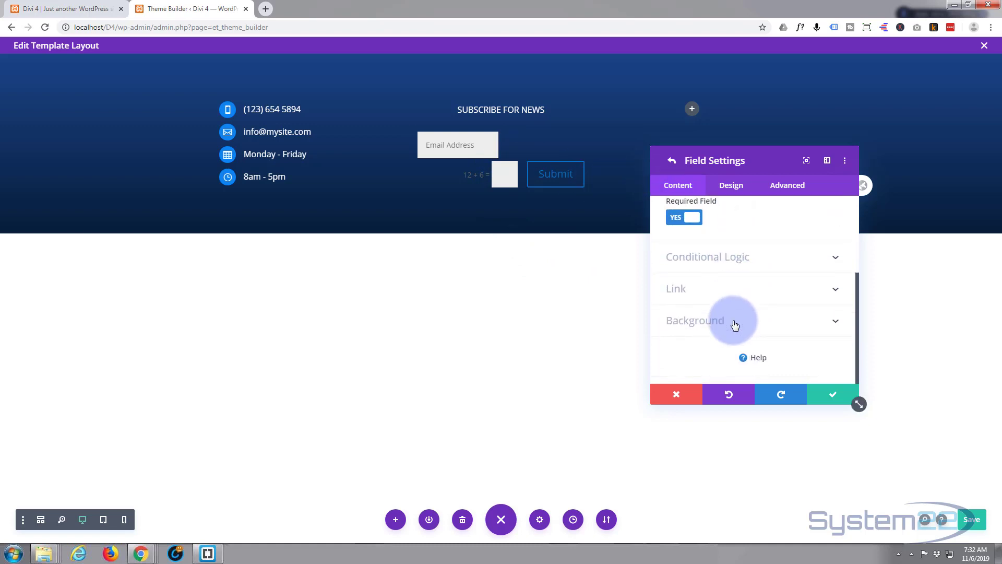
{"action": "scroll", "coordinate": [732, 325], "scroll_direction": "up", "scroll_amount": 4}
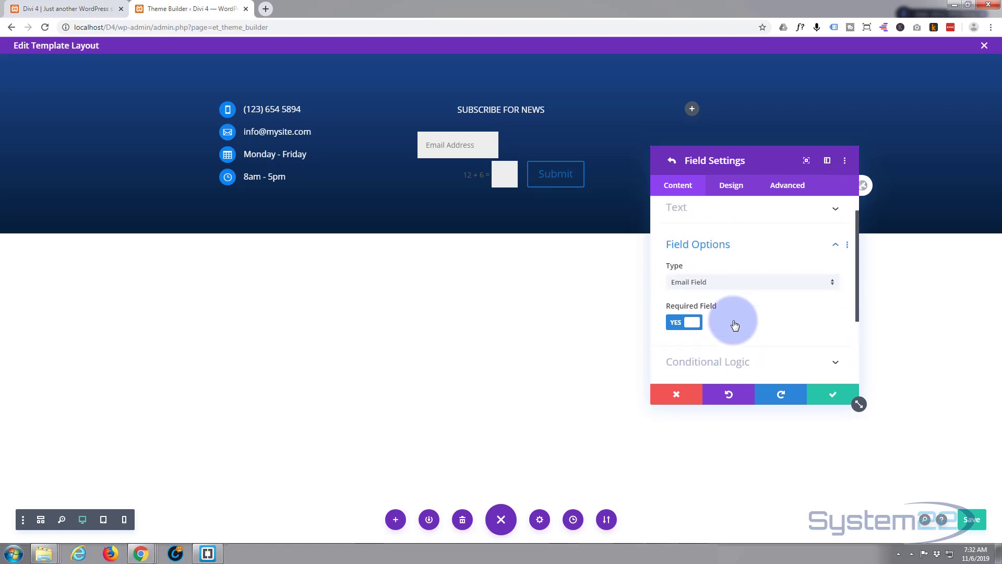
{"action": "left_click", "coordinate": [739, 189]}
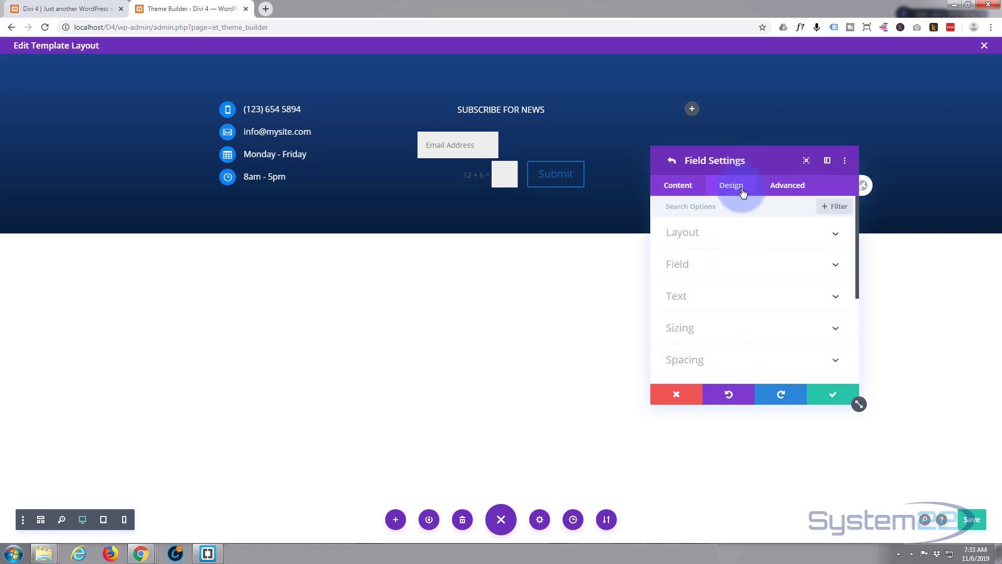
{"action": "left_click", "coordinate": [740, 235]}
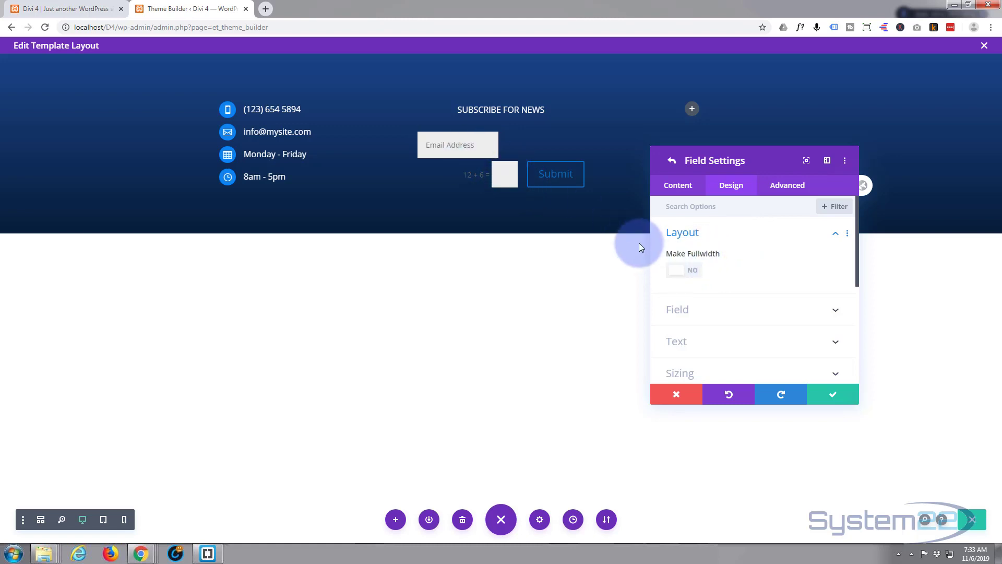
{"action": "left_click", "coordinate": [695, 275]}
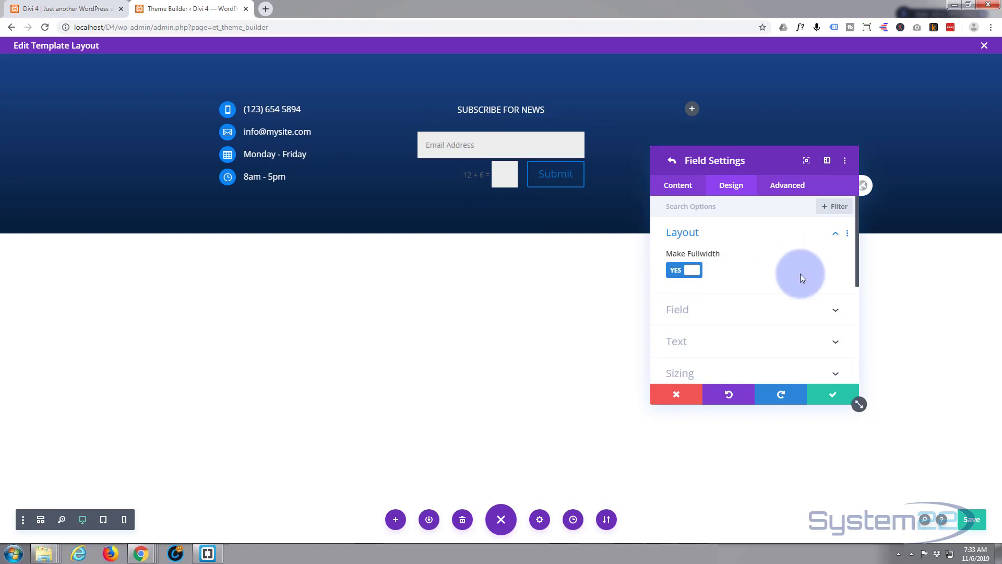
- Give the Email field 30px left and right padding and confirm the field settings
{"action": "scroll", "coordinate": [754, 275], "scroll_direction": "down", "scroll_amount": 3}
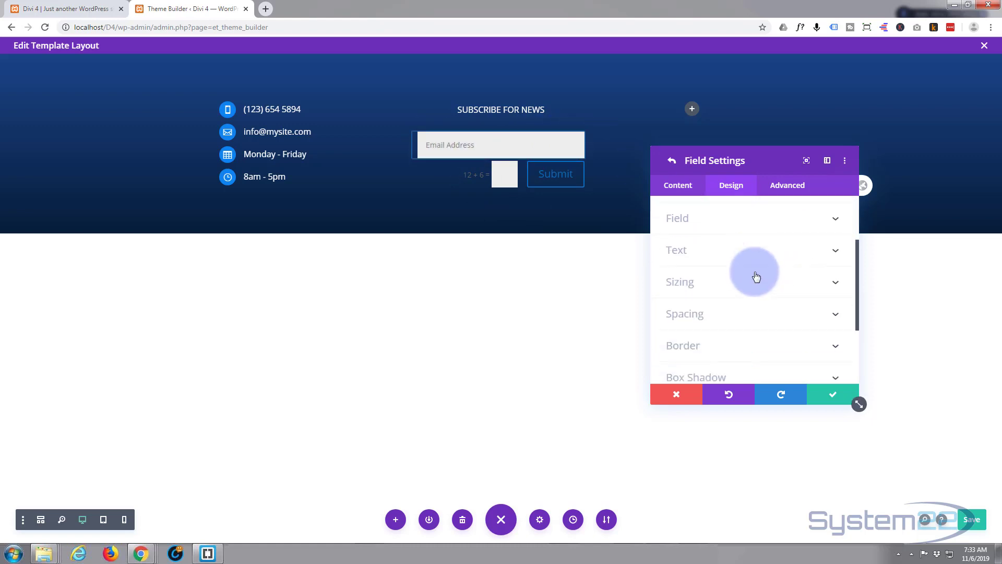
{"action": "left_click", "coordinate": [746, 299]}
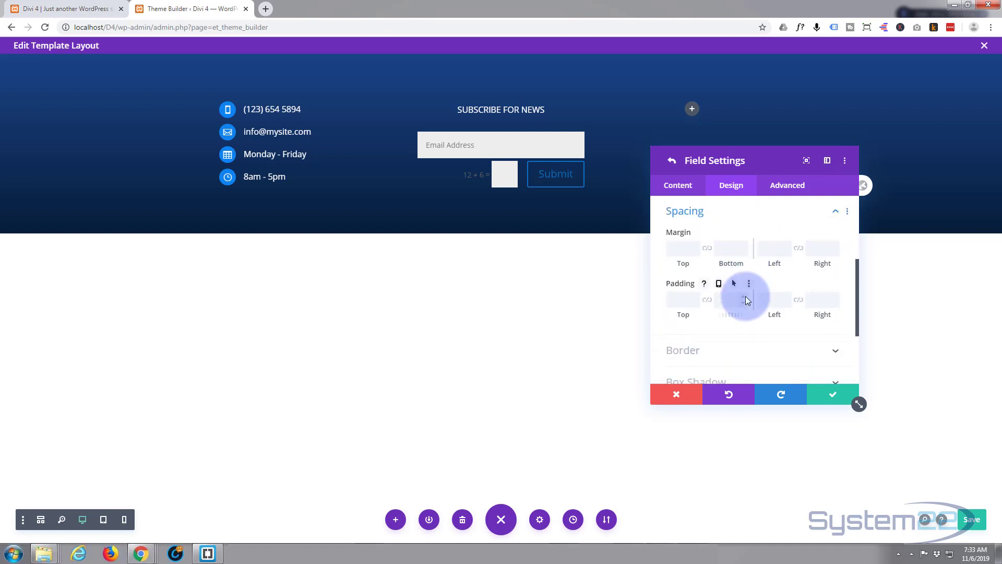
{"action": "left_click", "coordinate": [779, 304]}
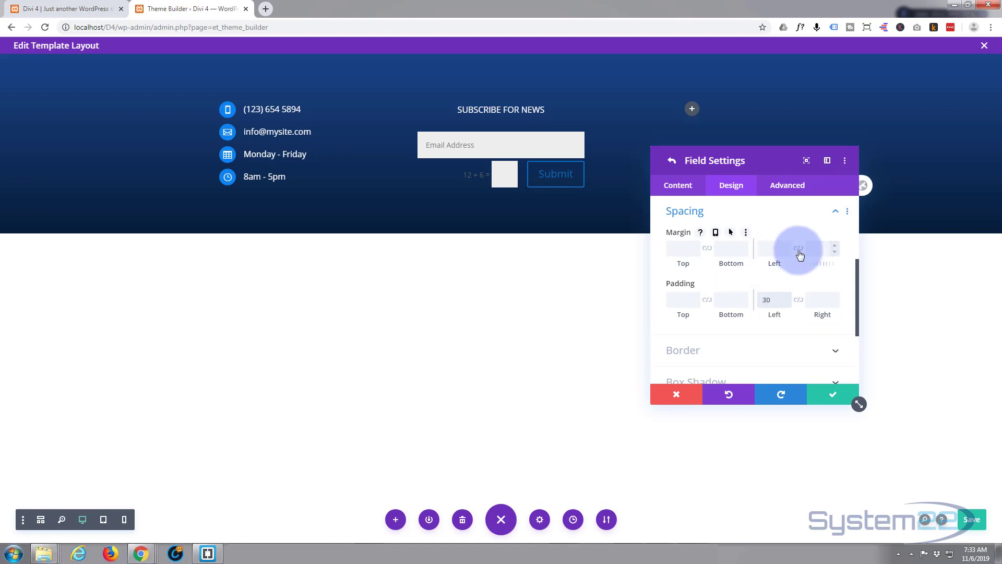
{"action": "left_click", "coordinate": [799, 301]}
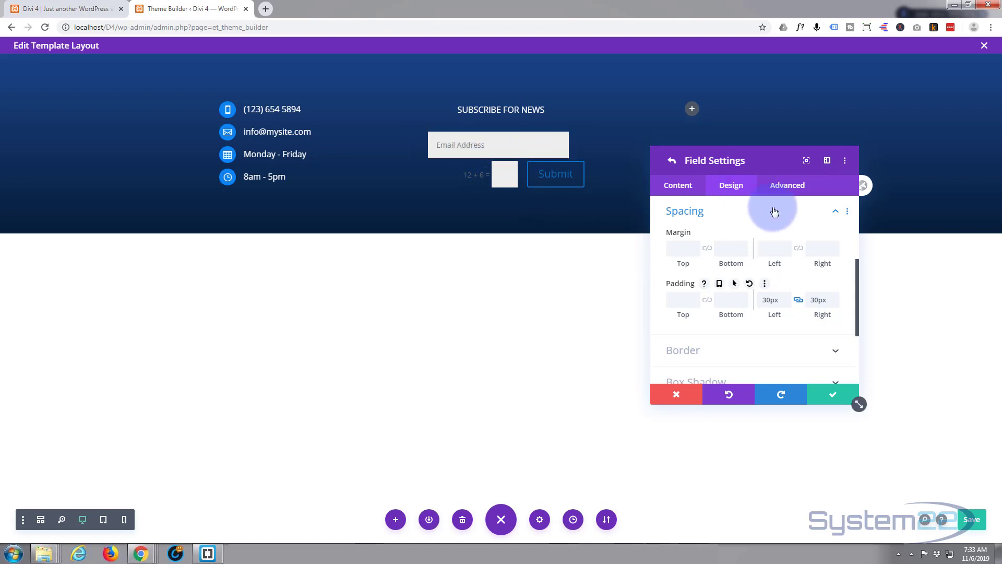
{"action": "left_click", "coordinate": [824, 398]}
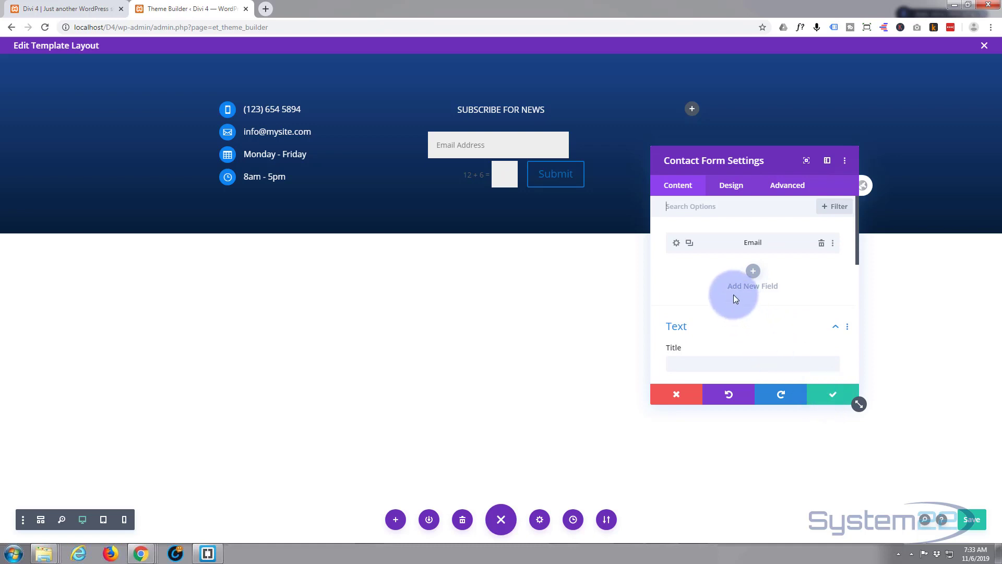
- Set the form's success message to 'Thanks for subscribing'
{"action": "scroll", "coordinate": [720, 297], "scroll_direction": "down", "scroll_amount": 2}
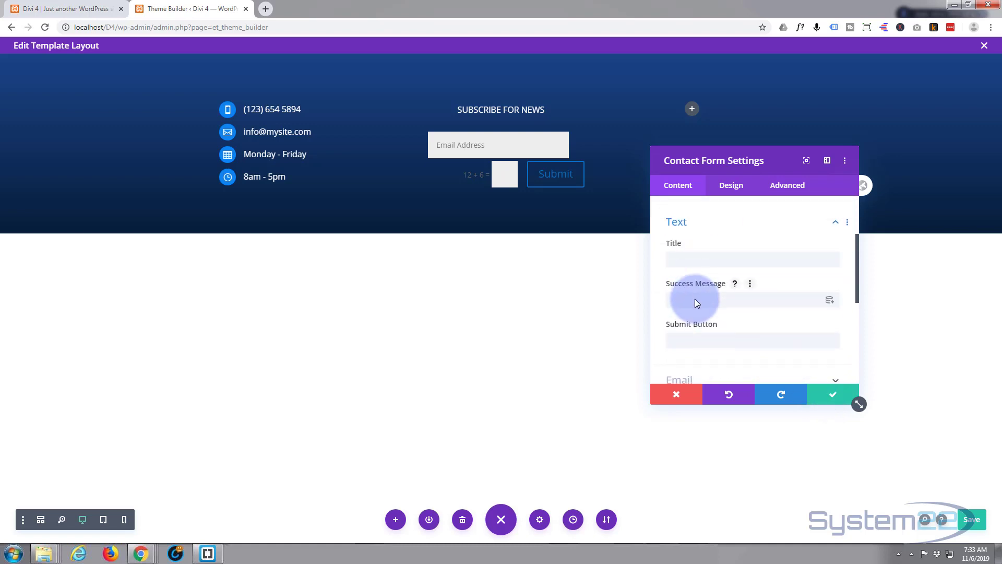
{"action": "left_click", "coordinate": [694, 300]}
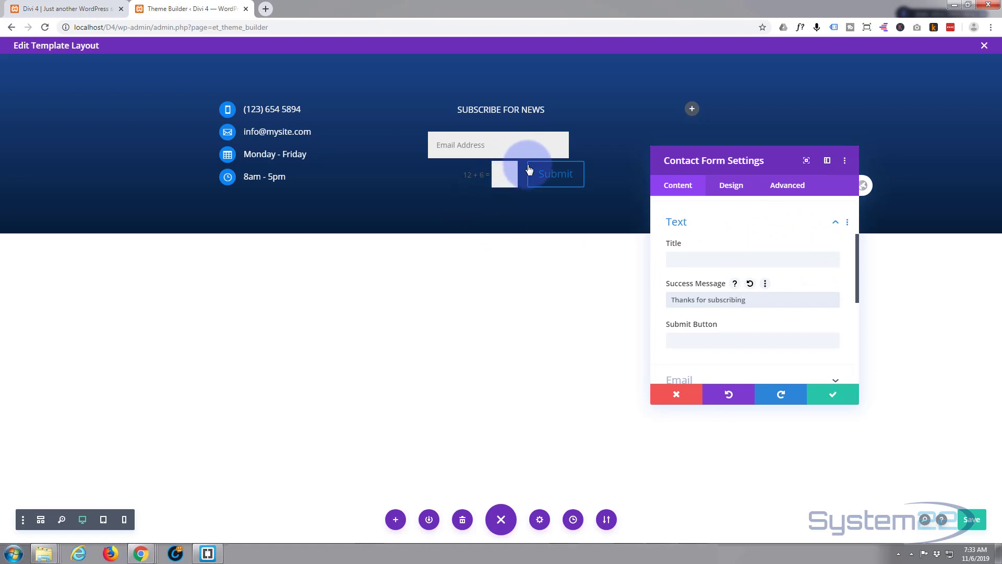
{"action": "left_click", "coordinate": [782, 295]}
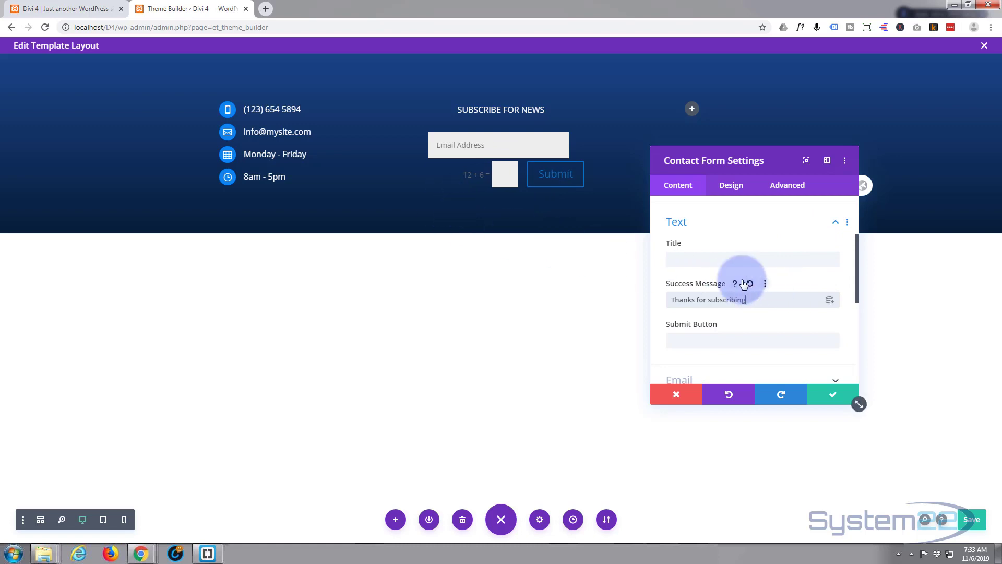
{"action": "scroll", "coordinate": [721, 284], "scroll_direction": "down", "scroll_amount": 2}
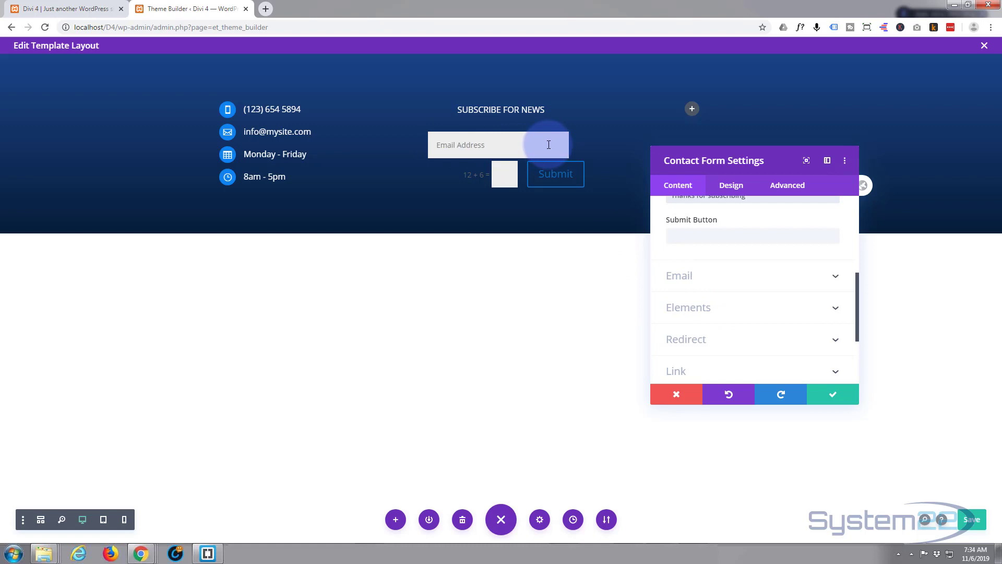
- Enter the recipient email address that receives the form's submissions
{"action": "left_click", "coordinate": [734, 284]}
{"action": "left_click", "coordinate": [691, 246]}
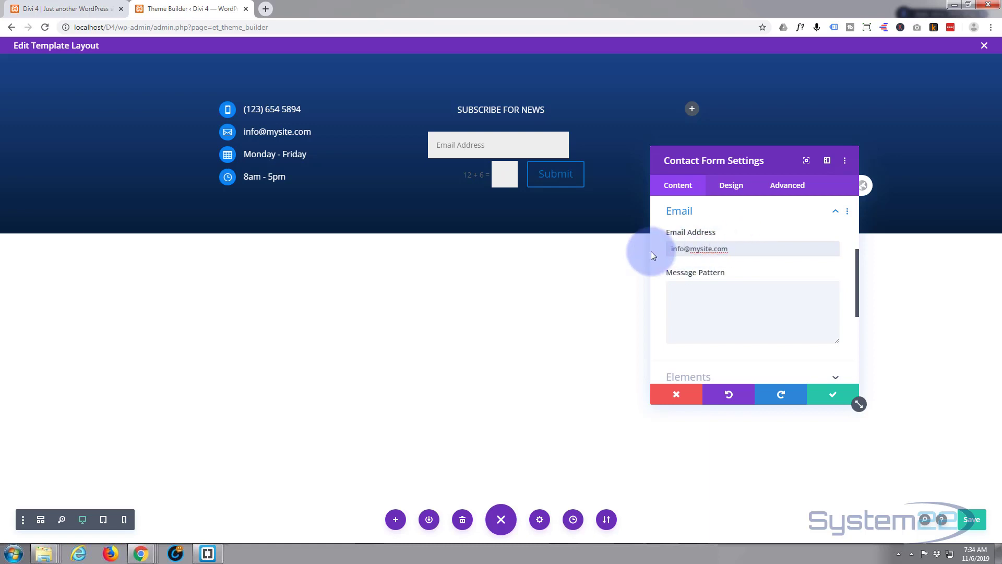
{"action": "left_click", "coordinate": [780, 213]}
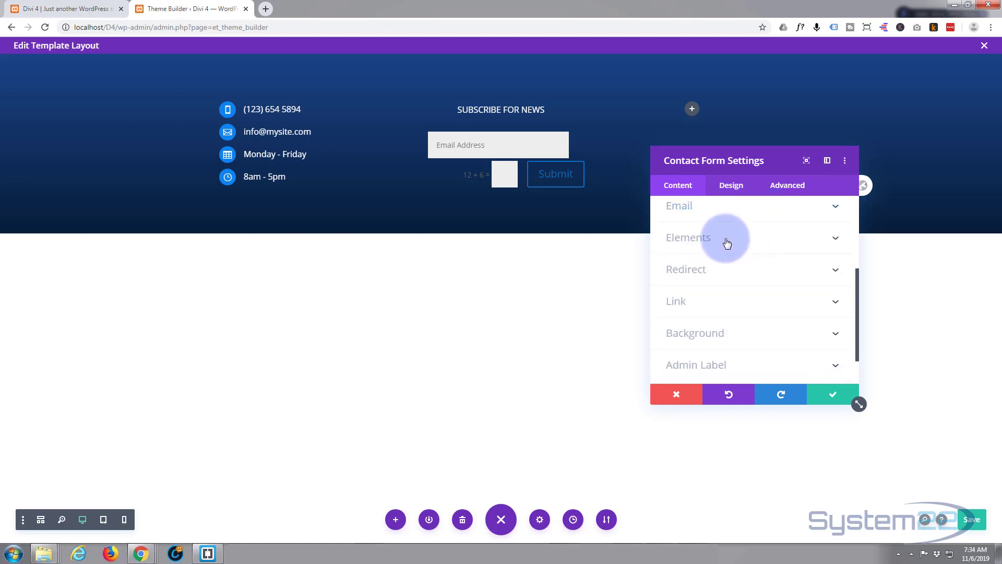
- Switch Show Captcha to NO and leave Enable Redirect URL off
{"action": "left_click", "coordinate": [728, 242]}
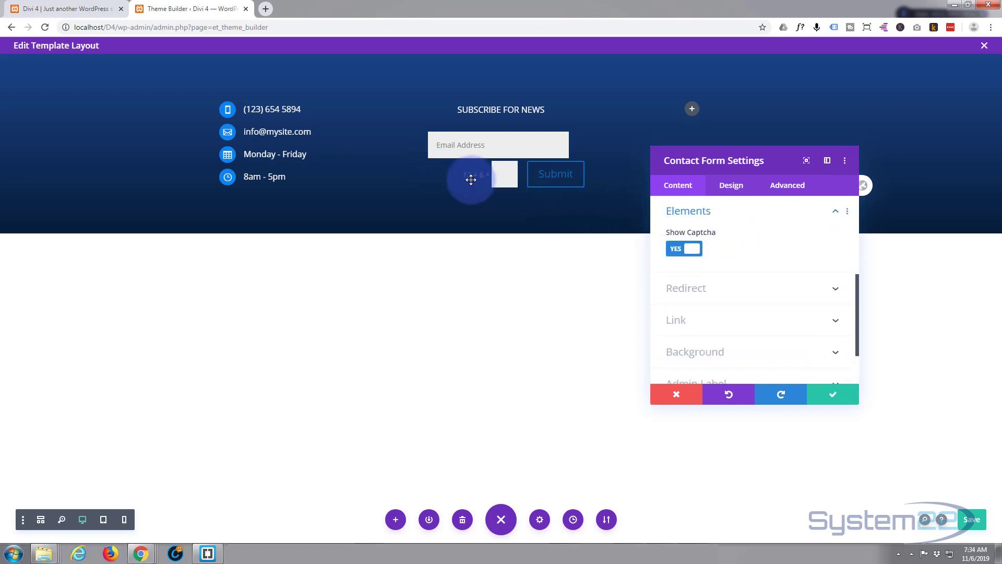
{"action": "left_click", "coordinate": [675, 250]}
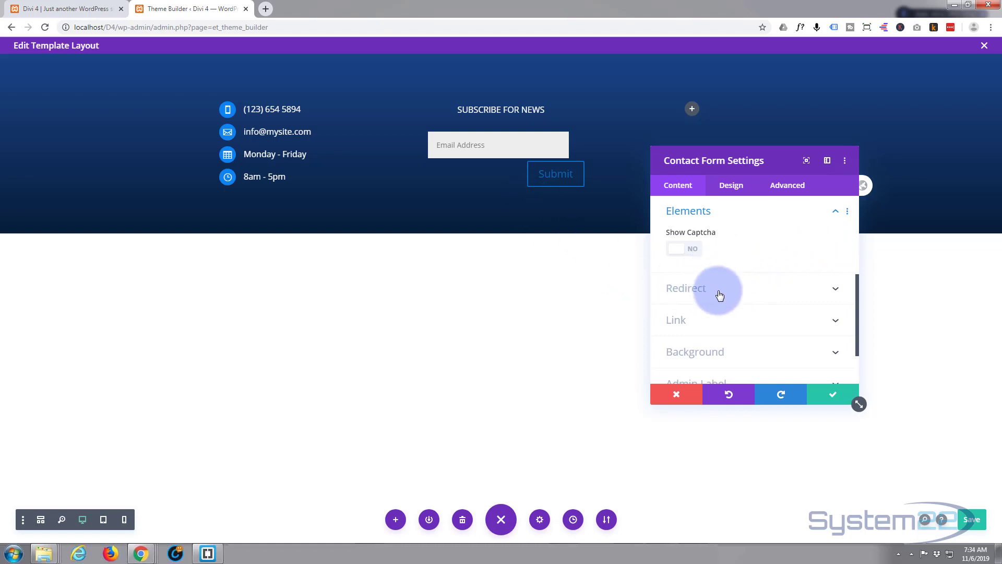
{"action": "left_click", "coordinate": [750, 290]}
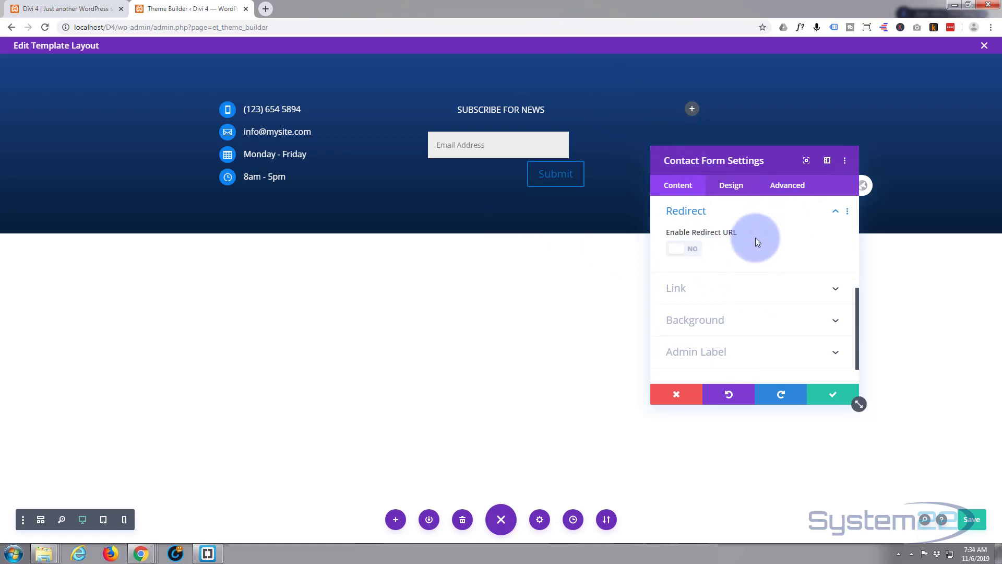
{"action": "scroll", "coordinate": [755, 238], "scroll_direction": "up", "scroll_amount": 3}
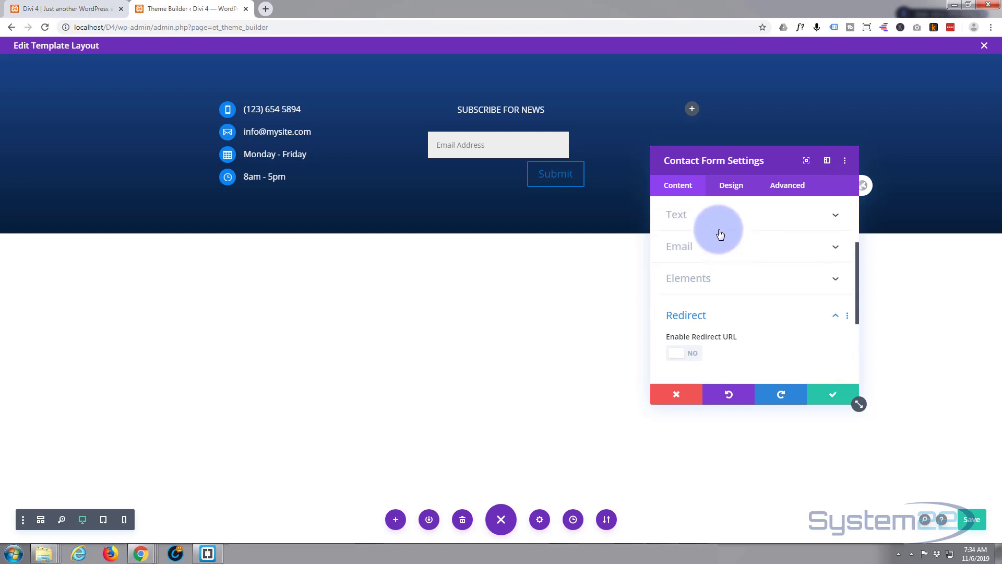
{"action": "scroll", "coordinate": [728, 247], "scroll_direction": "down", "scroll_amount": 2}
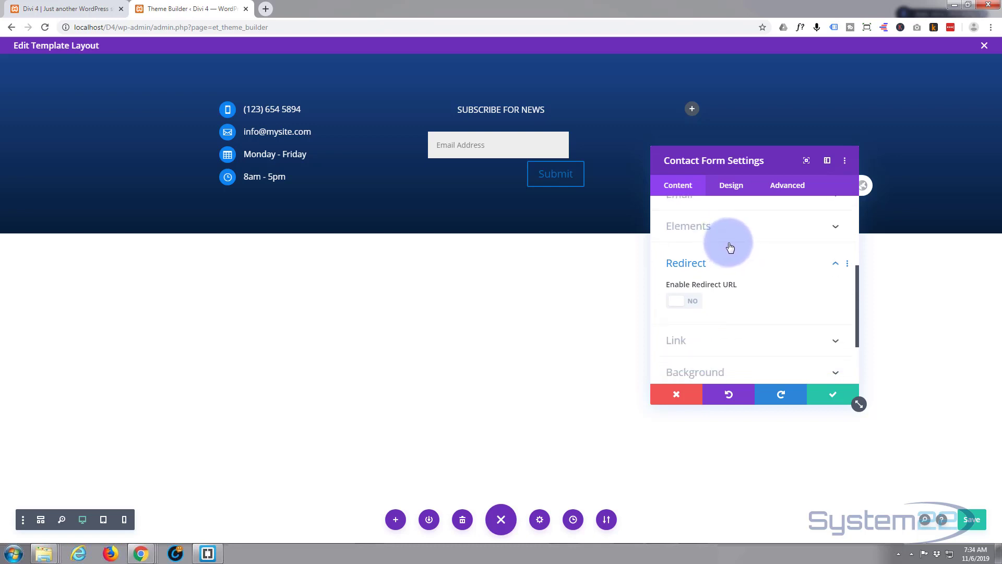
{"action": "scroll", "coordinate": [729, 248], "scroll_direction": "down", "scroll_amount": 2}
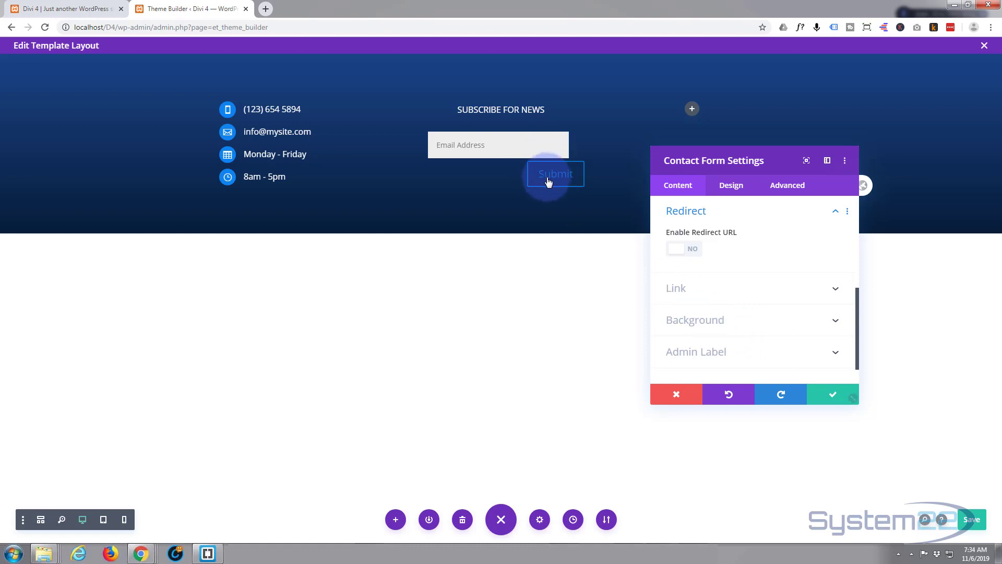
- Turn on Use Custom Styles For Button for the Submit button and save the form settings
{"action": "left_click", "coordinate": [732, 186]}
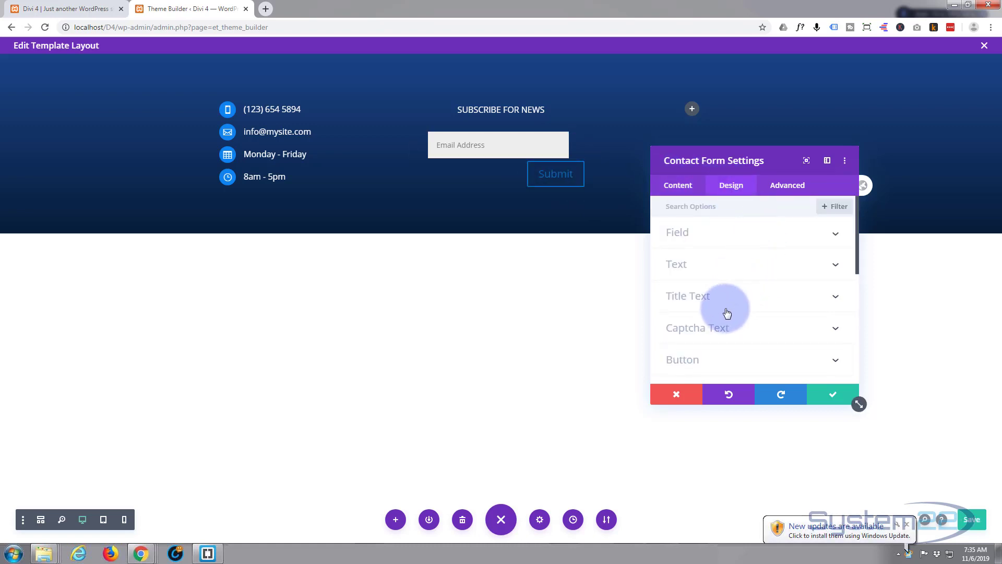
{"action": "left_click", "coordinate": [719, 360]}
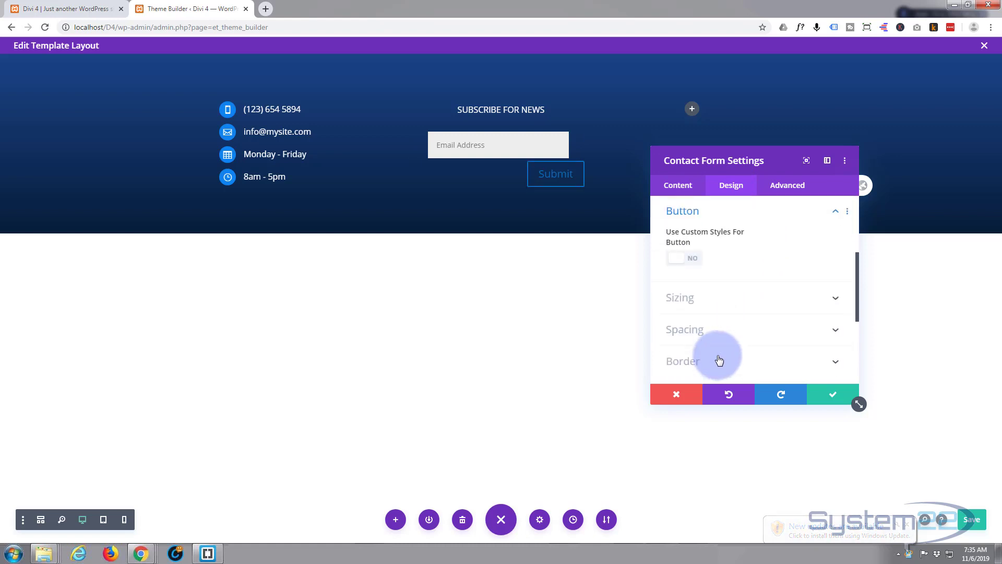
{"action": "left_click", "coordinate": [692, 260]}
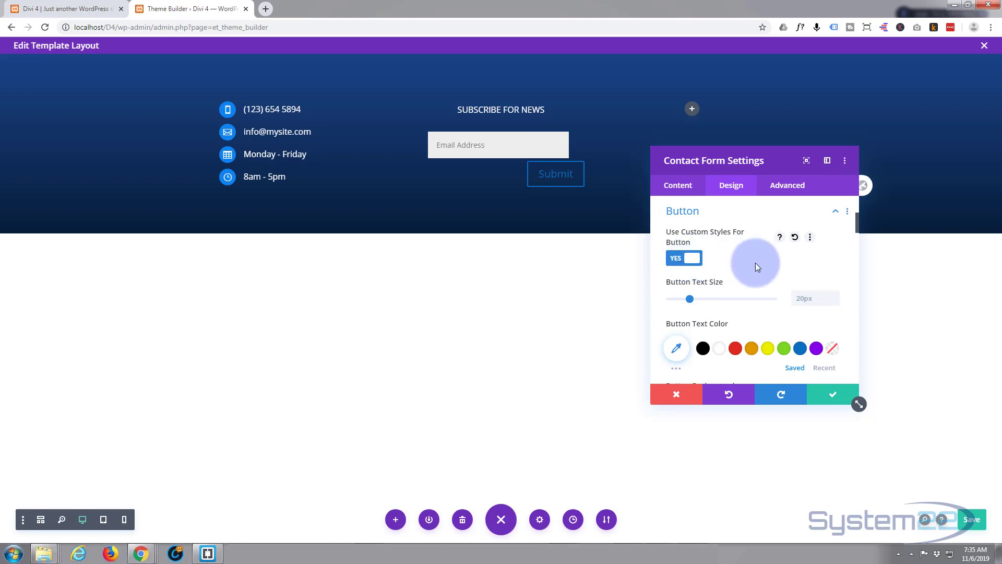
{"action": "scroll", "coordinate": [752, 255], "scroll_direction": "down", "scroll_amount": 2}
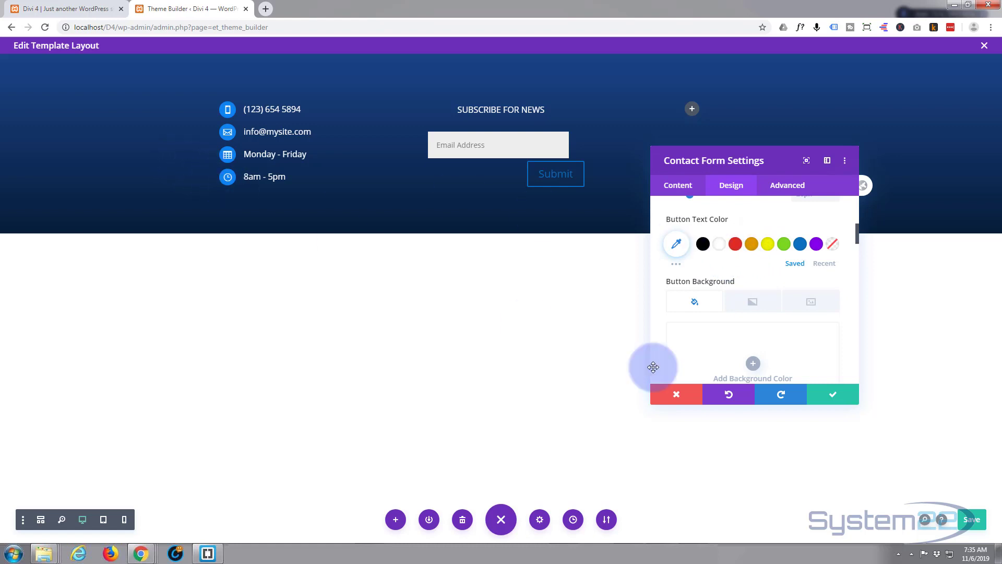
{"action": "left_click", "coordinate": [834, 395]}
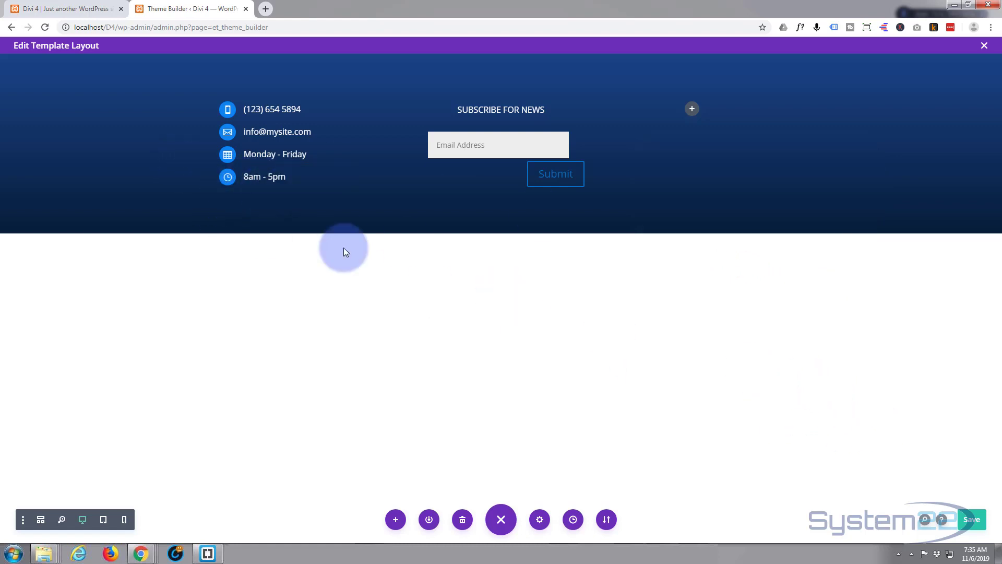
{"action": "mouse_move", "coordinate": [258, 179]}
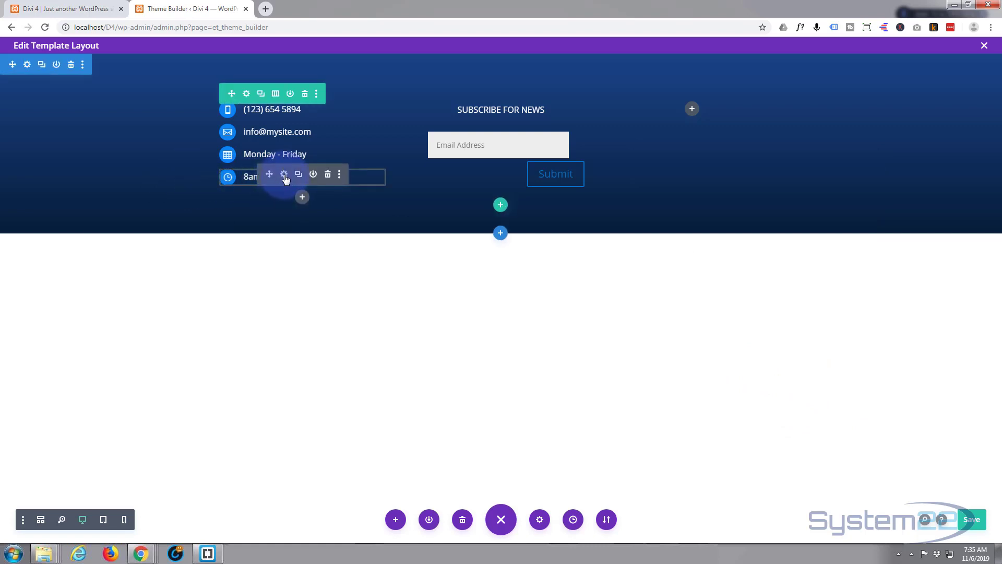
{"action": "left_click", "coordinate": [284, 175]}
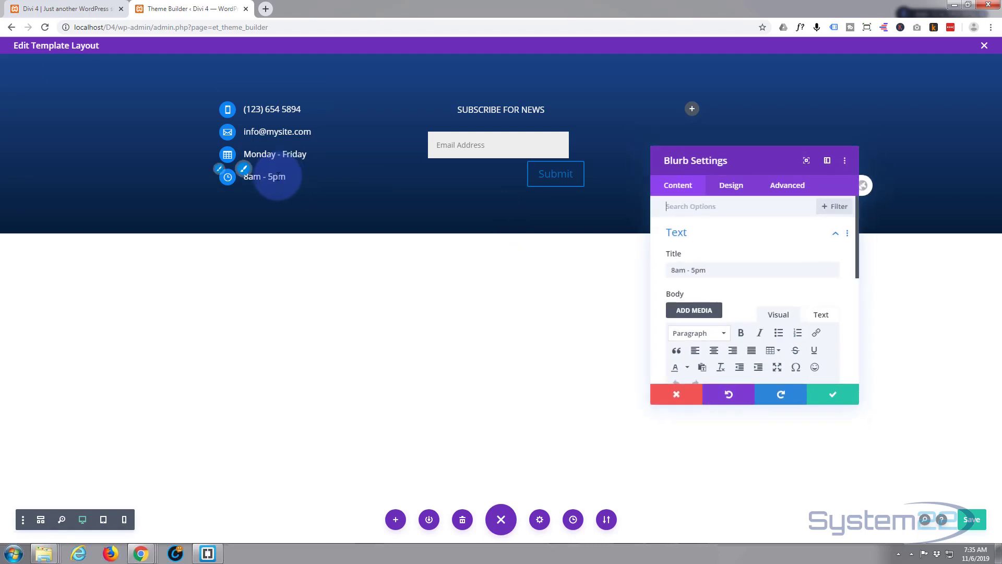
{"action": "left_click", "coordinate": [731, 186]}
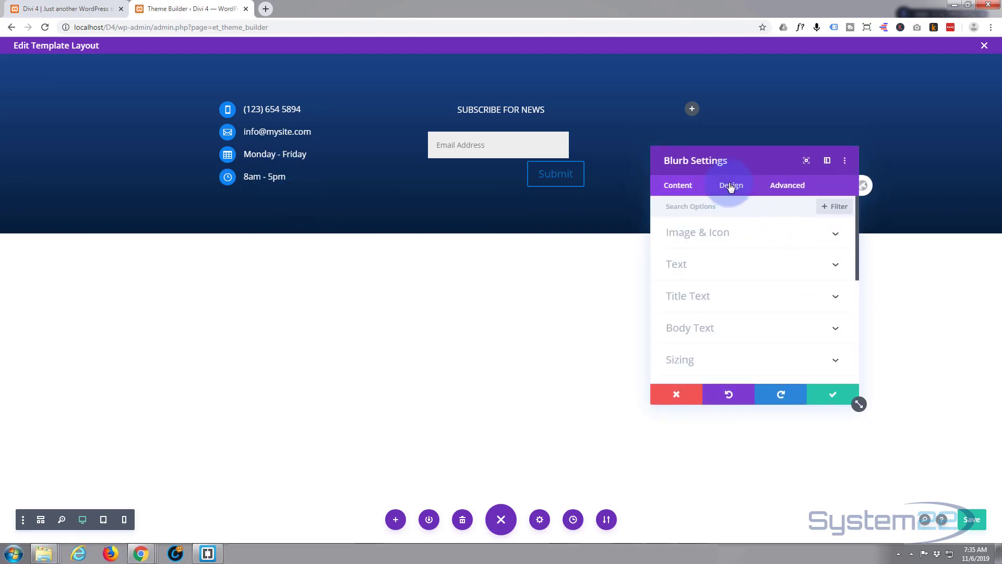
{"action": "left_click", "coordinate": [746, 236]}
{"action": "scroll", "coordinate": [752, 316], "scroll_direction": "down", "scroll_amount": 3}
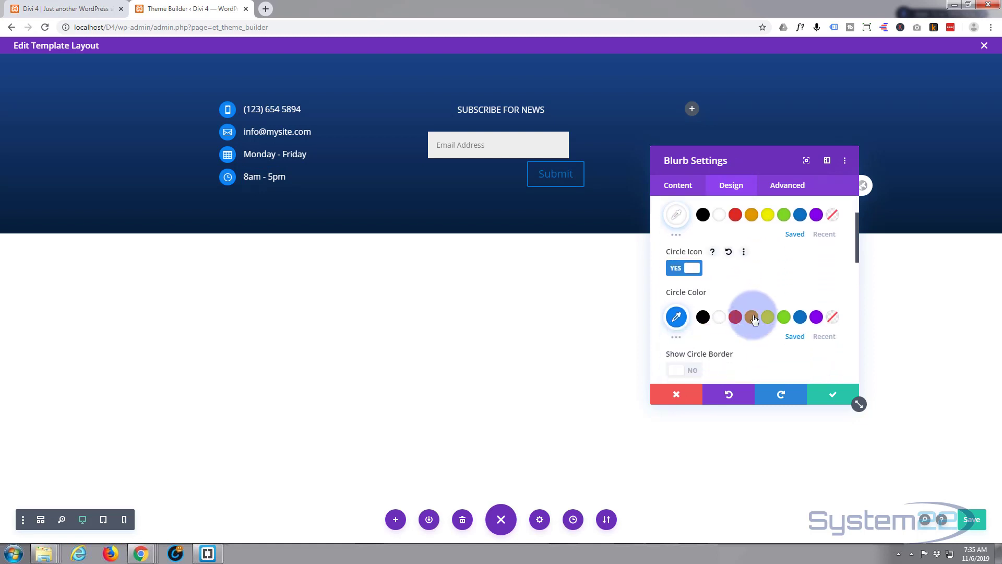
{"action": "left_click", "coordinate": [677, 225]}
{"action": "left_click_drag", "start_coordinate": [706, 226], "coordinate": [672, 225]}
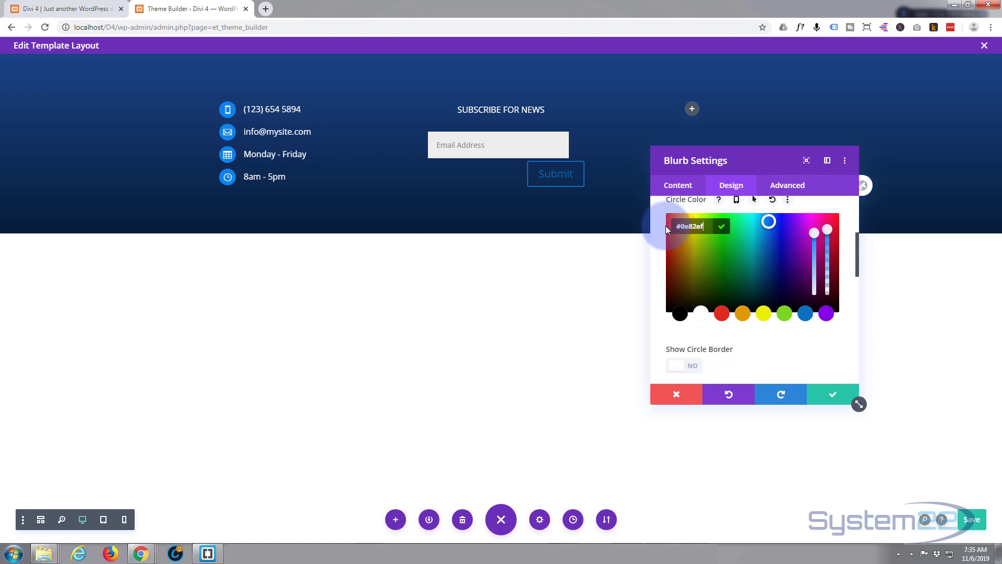
{"action": "left_click", "coordinate": [680, 395]}
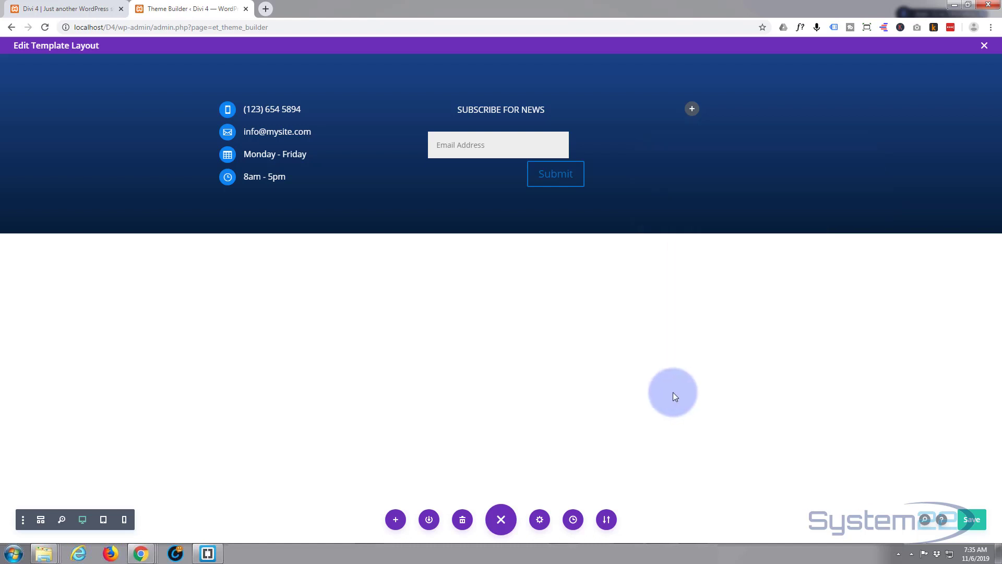
- In the contact form's Design > Button options, set the button text colour to white
{"action": "mouse_move", "coordinate": [534, 165]}
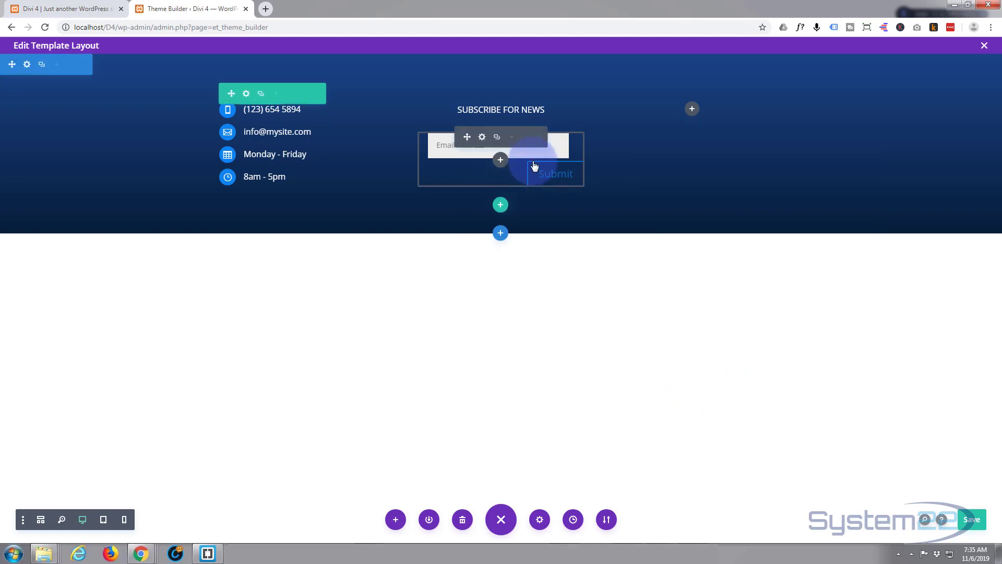
{"action": "left_click", "coordinate": [483, 137]}
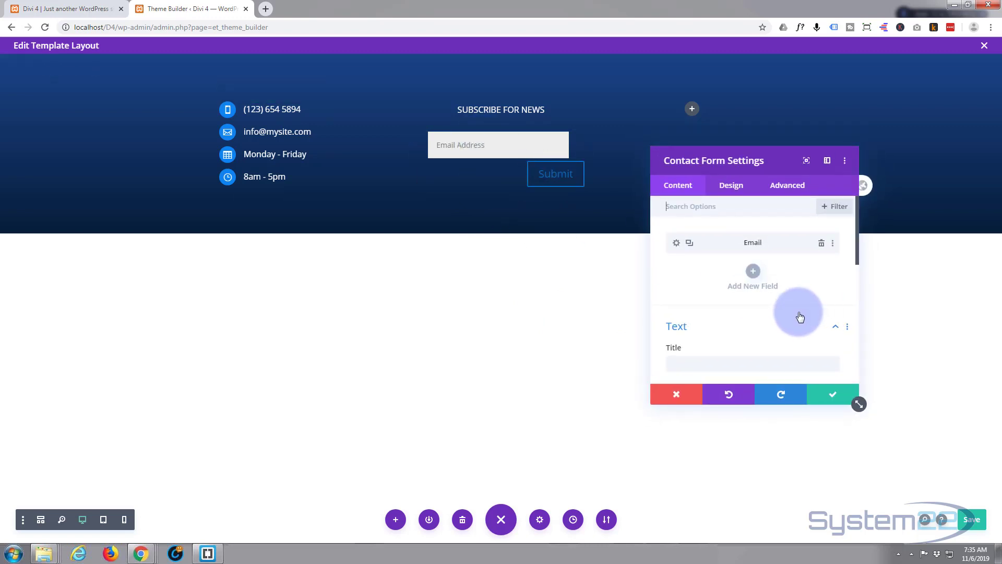
{"action": "left_click", "coordinate": [731, 192]}
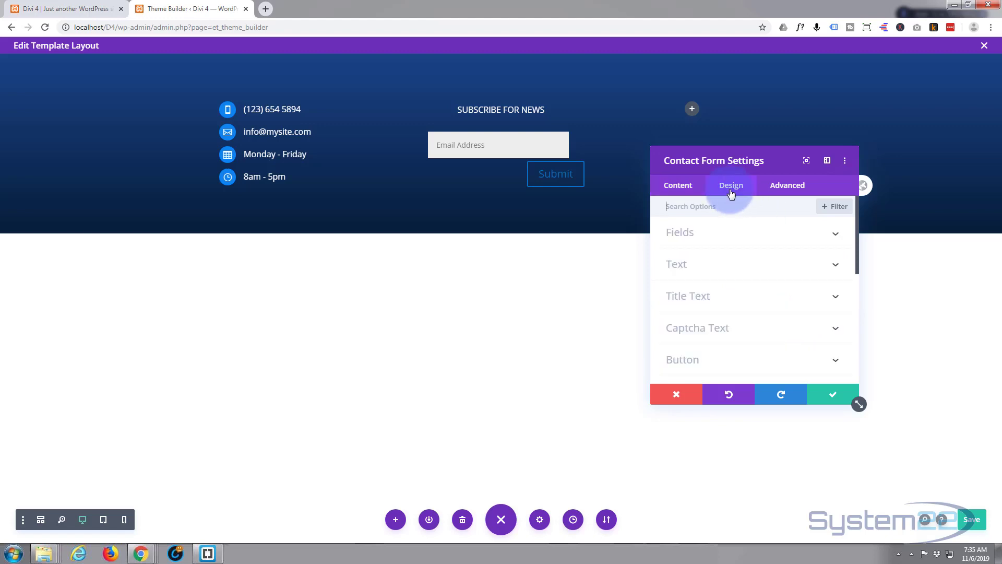
{"action": "left_click", "coordinate": [730, 357]}
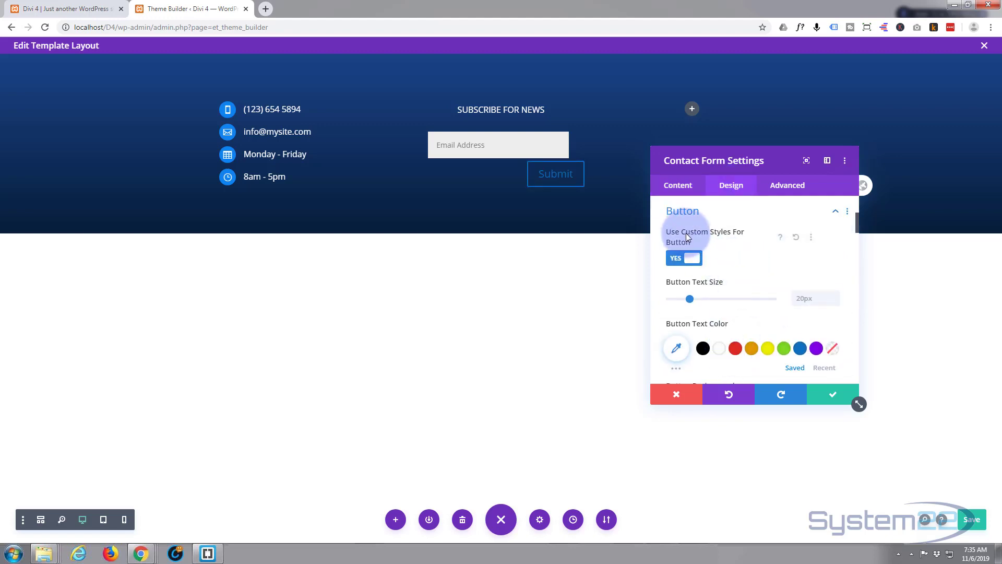
{"action": "scroll", "coordinate": [758, 287], "scroll_direction": "down", "scroll_amount": 1}
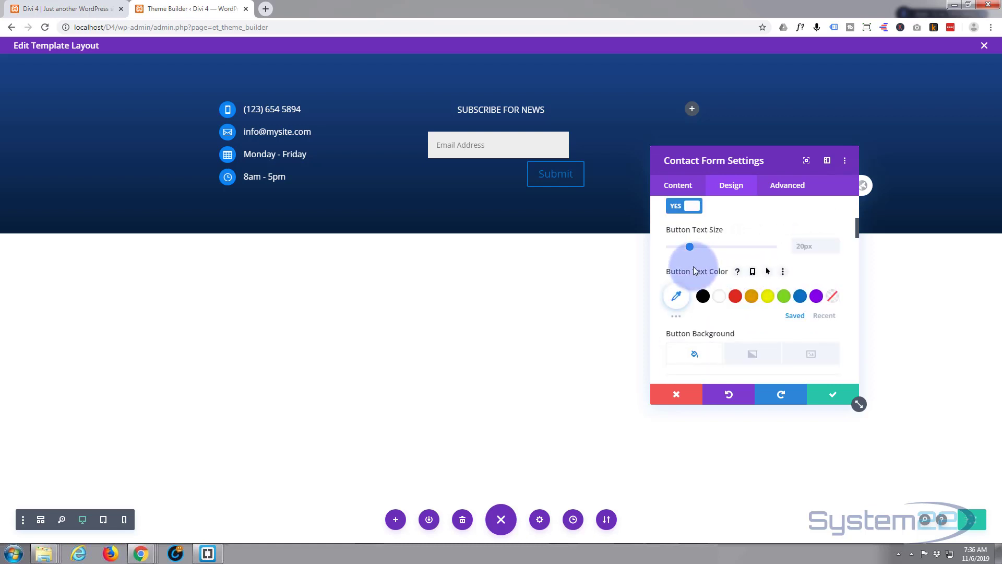
{"action": "left_click", "coordinate": [722, 300]}
- Give the Submit button a #0e82ef background colour
{"action": "scroll", "coordinate": [724, 296], "scroll_direction": "down", "scroll_amount": 3}
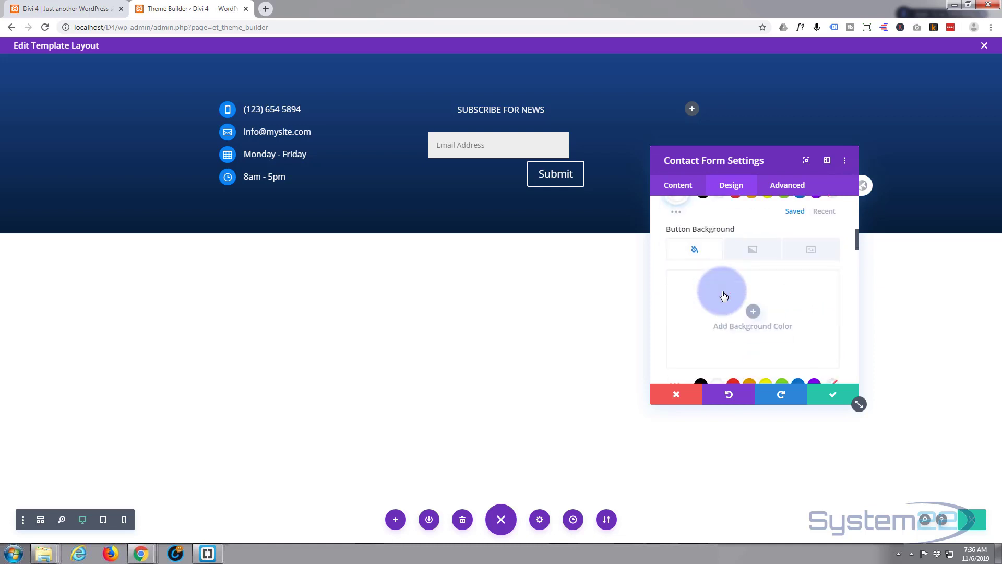
{"action": "left_click", "coordinate": [753, 312]}
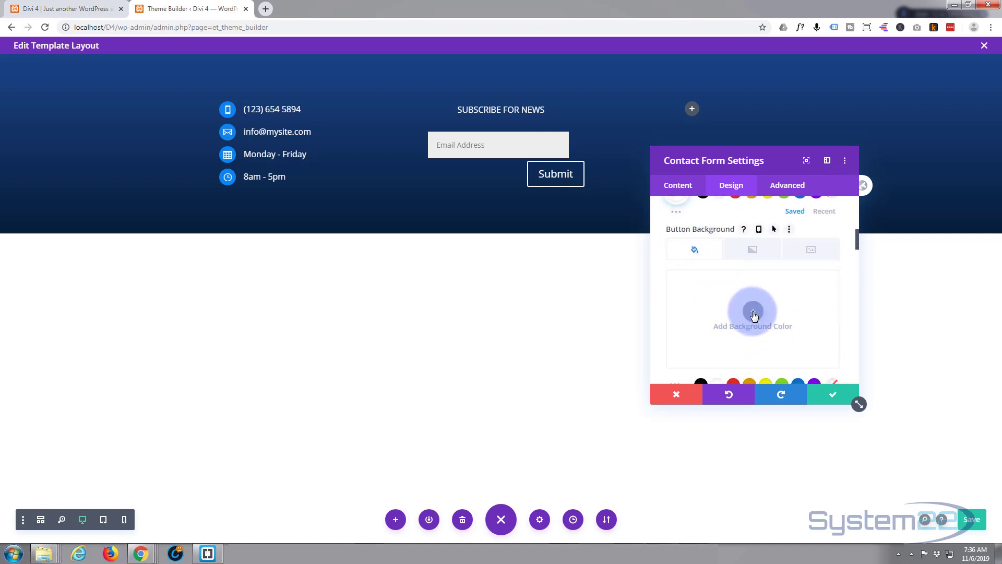
{"action": "left_click", "coordinate": [686, 279]}
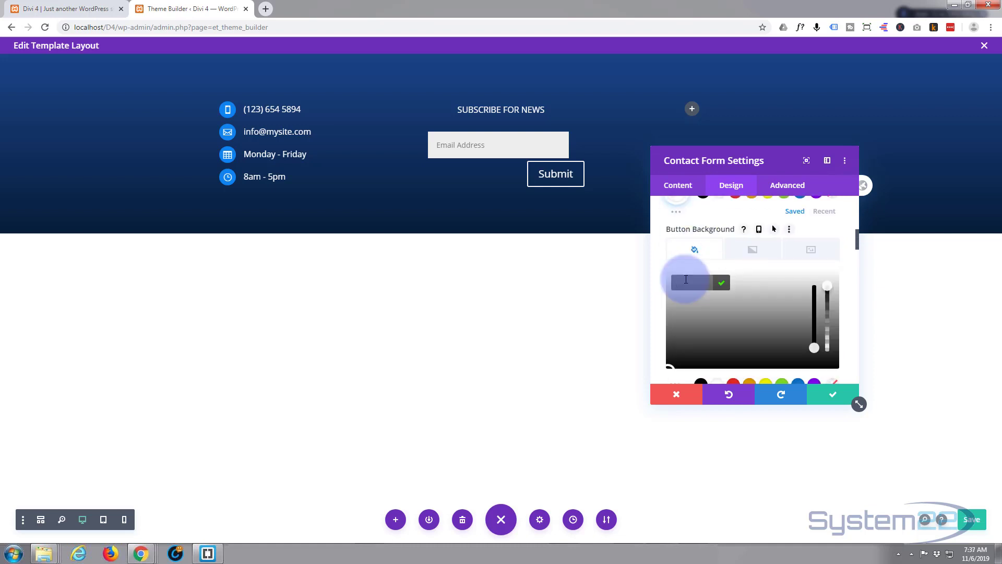
{"action": "type", "text": "#0c82ef"}
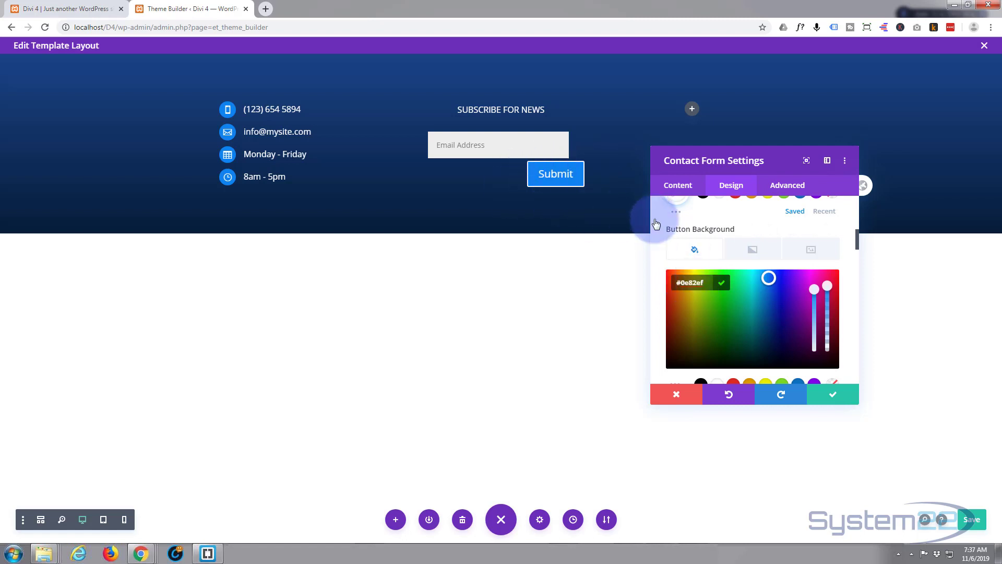
- Set the Button Border Color to #0e82ef
{"action": "scroll", "coordinate": [720, 291], "scroll_direction": "down", "scroll_amount": 2}
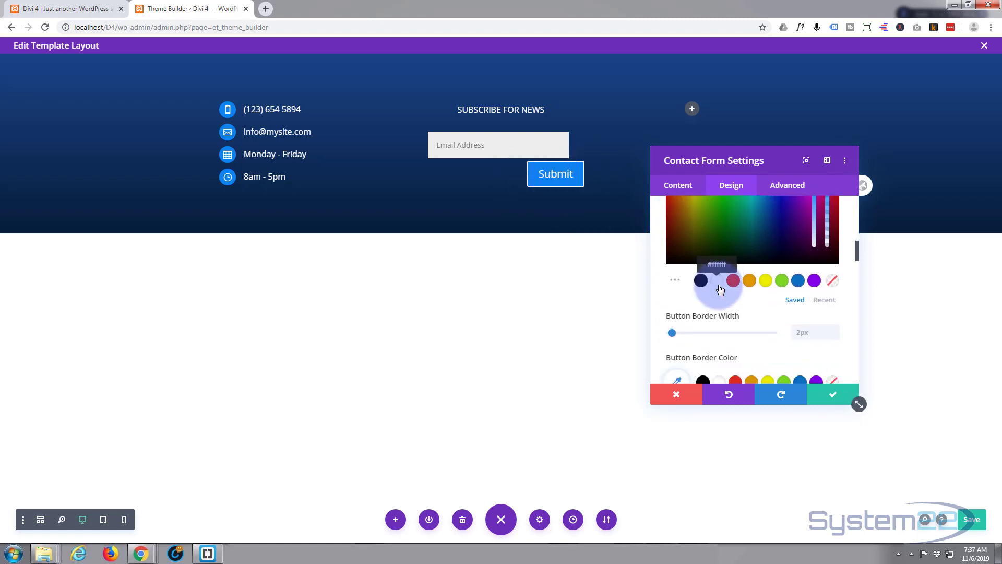
{"action": "scroll", "coordinate": [719, 288], "scroll_direction": "down", "scroll_amount": 1}
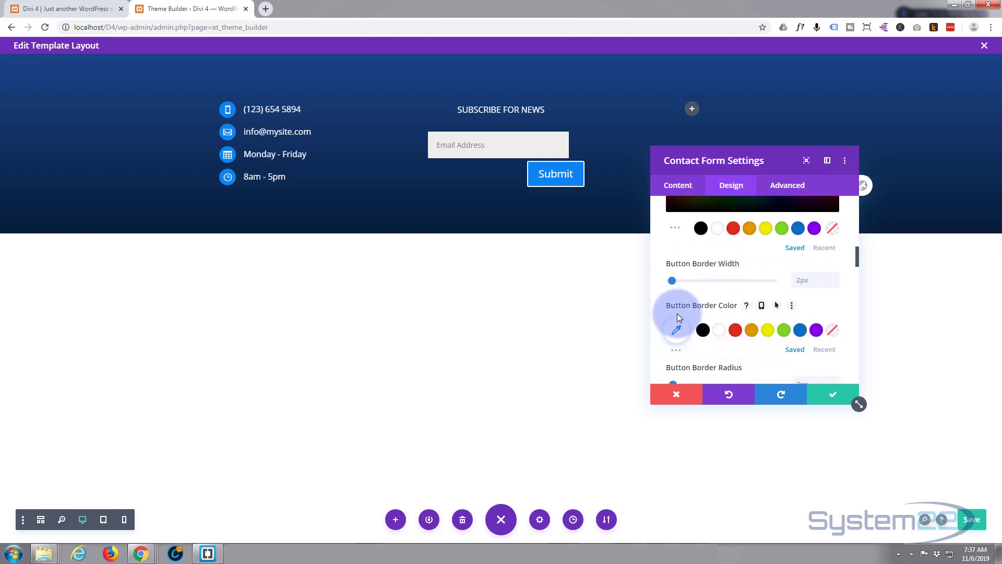
{"action": "left_click", "coordinate": [679, 330]}
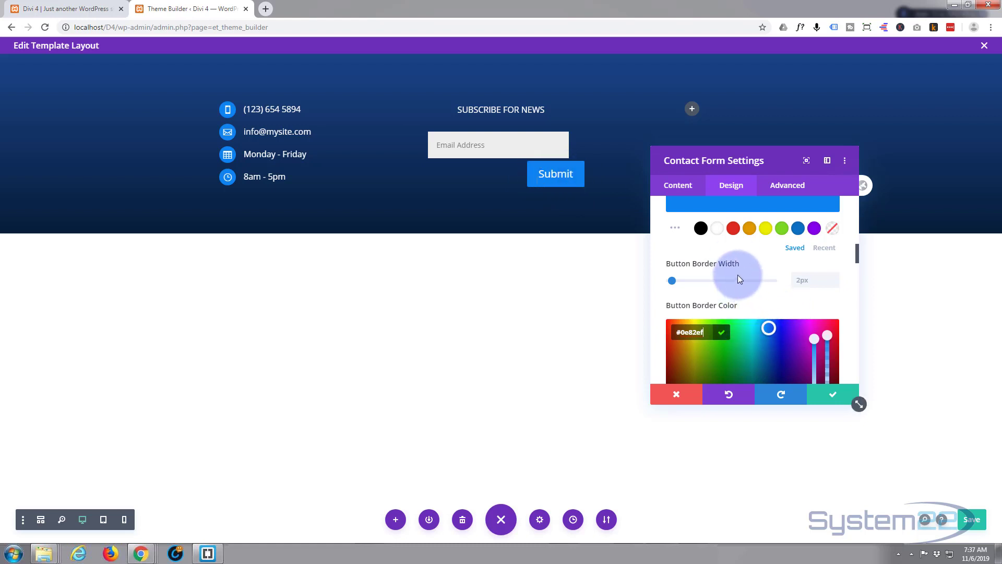
{"action": "scroll", "coordinate": [734, 290], "scroll_direction": "up", "scroll_amount": 2}
{"action": "scroll", "coordinate": [734, 289], "scroll_direction": "up", "scroll_amount": 5}
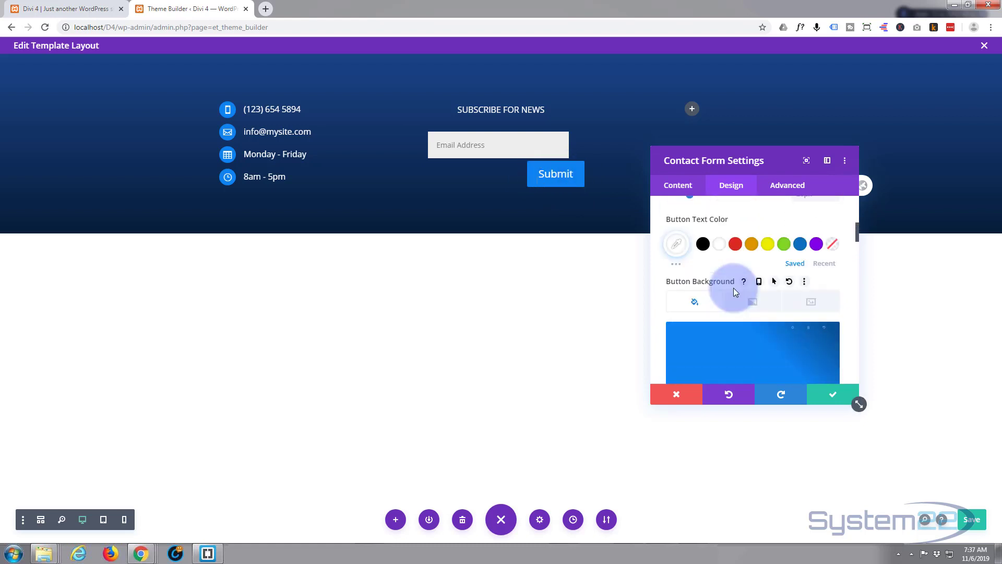
{"action": "scroll", "coordinate": [736, 287], "scroll_direction": "up", "scroll_amount": 1}
{"action": "scroll", "coordinate": [737, 281], "scroll_direction": "down", "scroll_amount": 6}
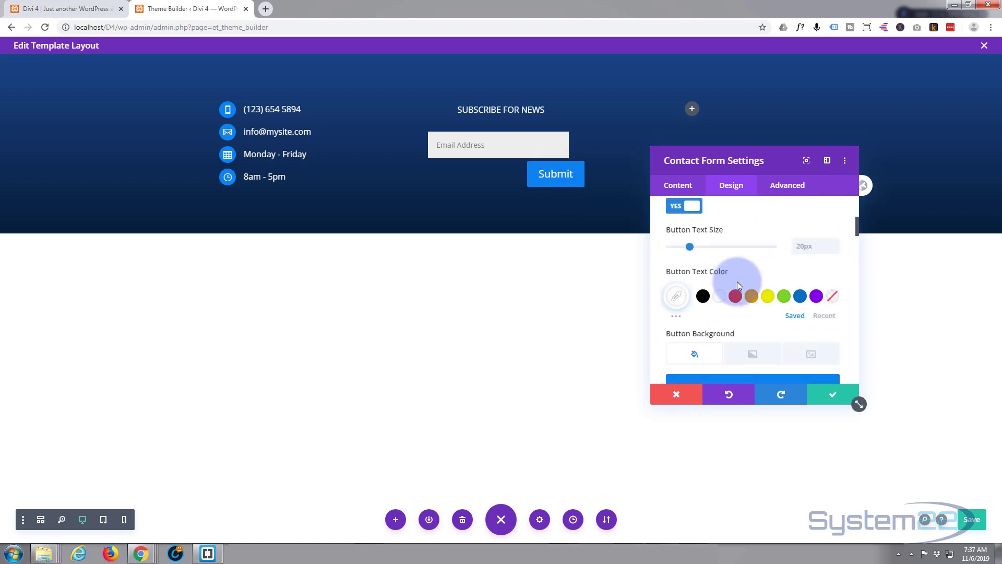
{"action": "scroll", "coordinate": [737, 282], "scroll_direction": "down", "scroll_amount": 4}
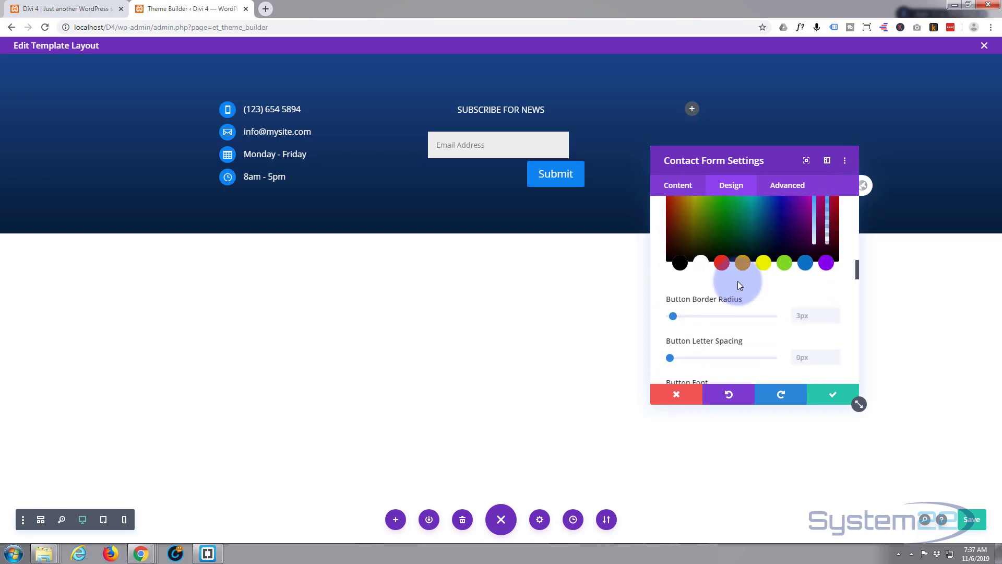
{"action": "scroll", "coordinate": [738, 285], "scroll_direction": "down", "scroll_amount": 1}
{"action": "scroll", "coordinate": [738, 284], "scroll_direction": "down", "scroll_amount": 1}
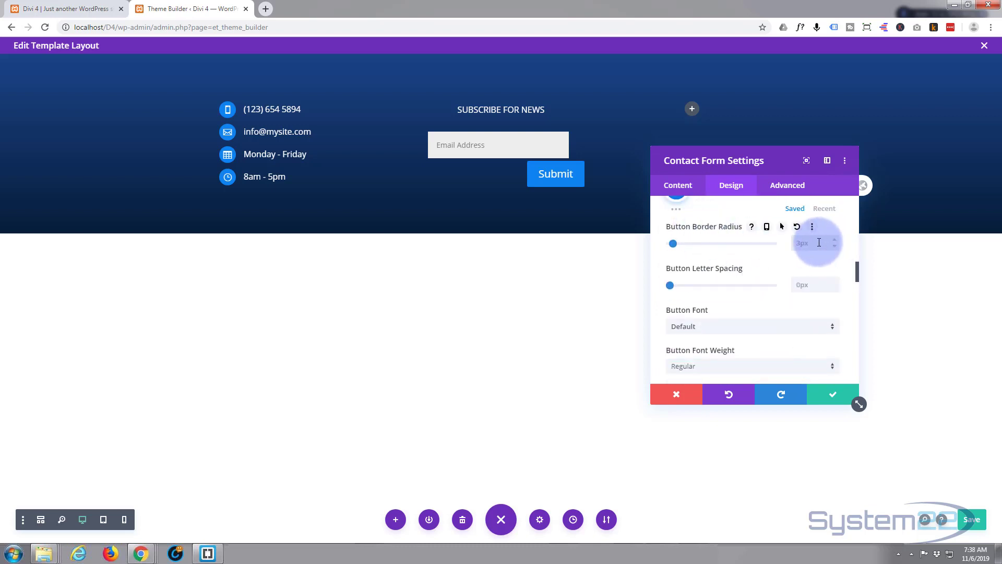
- Set the Button Border Radius to 50px and switch Show Button Icon to NO
{"action": "left_click", "coordinate": [803, 242]}
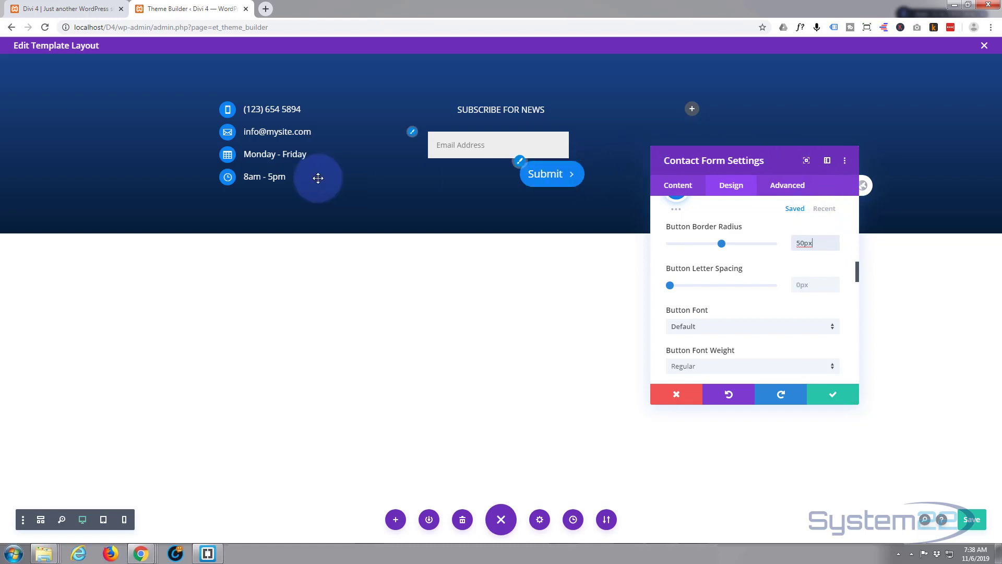
{"action": "mouse_move", "coordinate": [821, 233]}
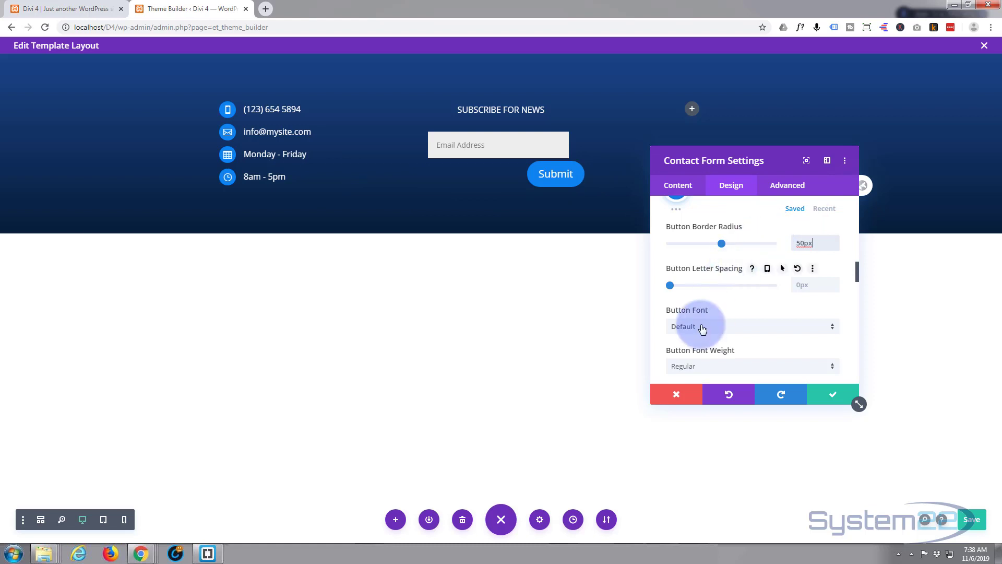
{"action": "scroll", "coordinate": [703, 327], "scroll_direction": "down", "scroll_amount": 1}
{"action": "scroll", "coordinate": [703, 326], "scroll_direction": "down", "scroll_amount": 2}
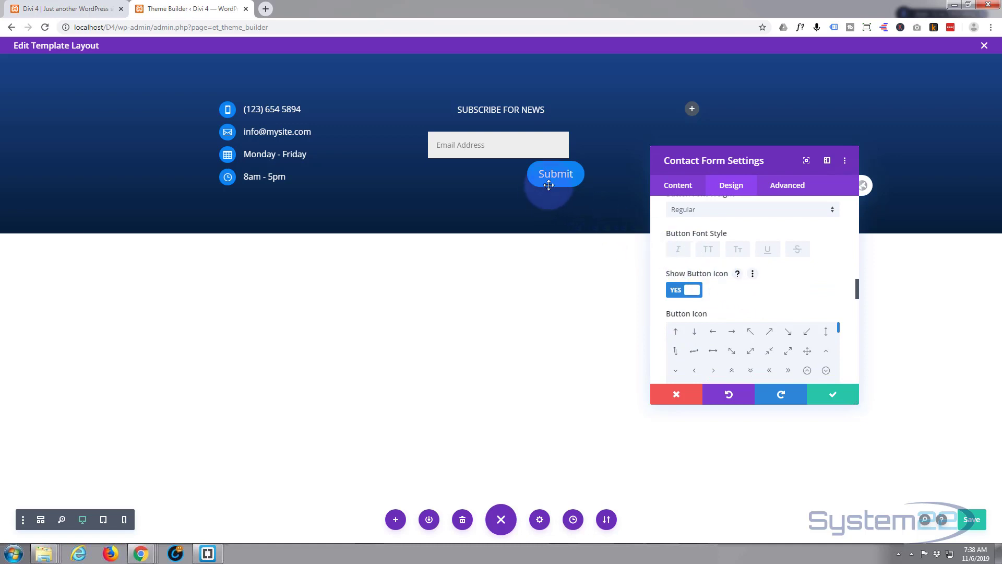
{"action": "left_click", "coordinate": [678, 292]}
- Add a text shadow to the Submit button text, then reach Button Margin and Button Padding
{"action": "scroll", "coordinate": [733, 292], "scroll_direction": "down", "scroll_amount": 1}
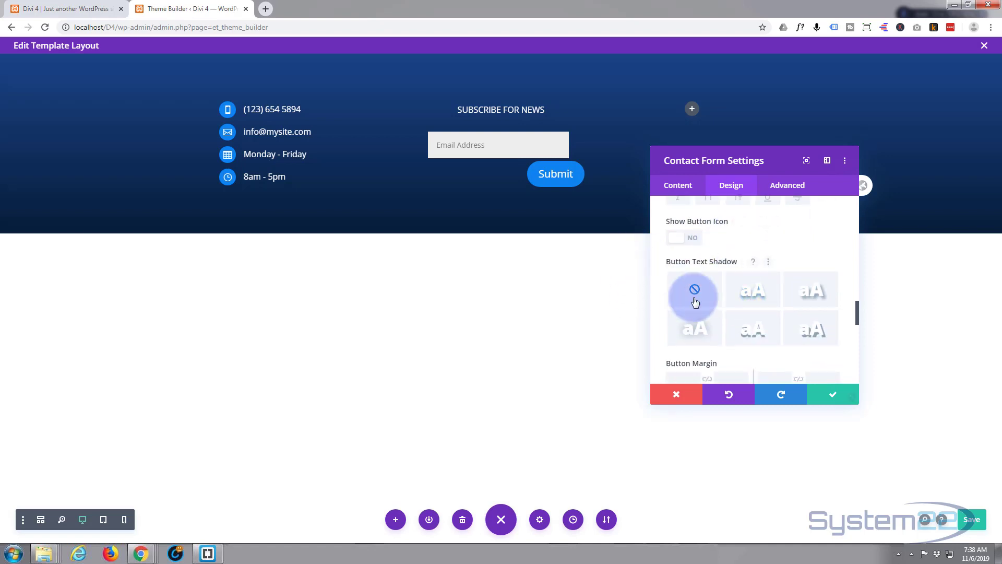
{"action": "left_click", "coordinate": [753, 298]}
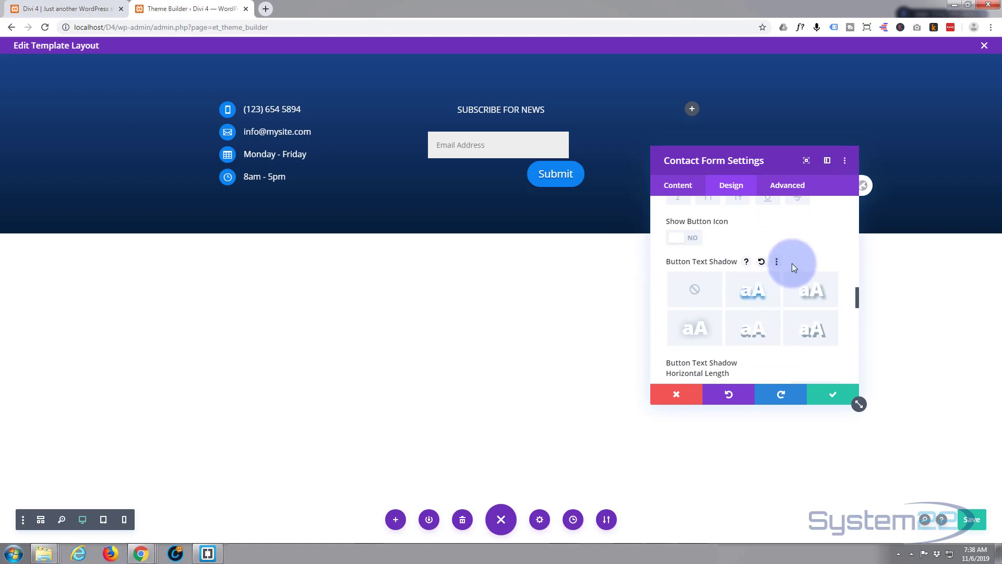
{"action": "scroll", "coordinate": [821, 255], "scroll_direction": "down", "scroll_amount": 2}
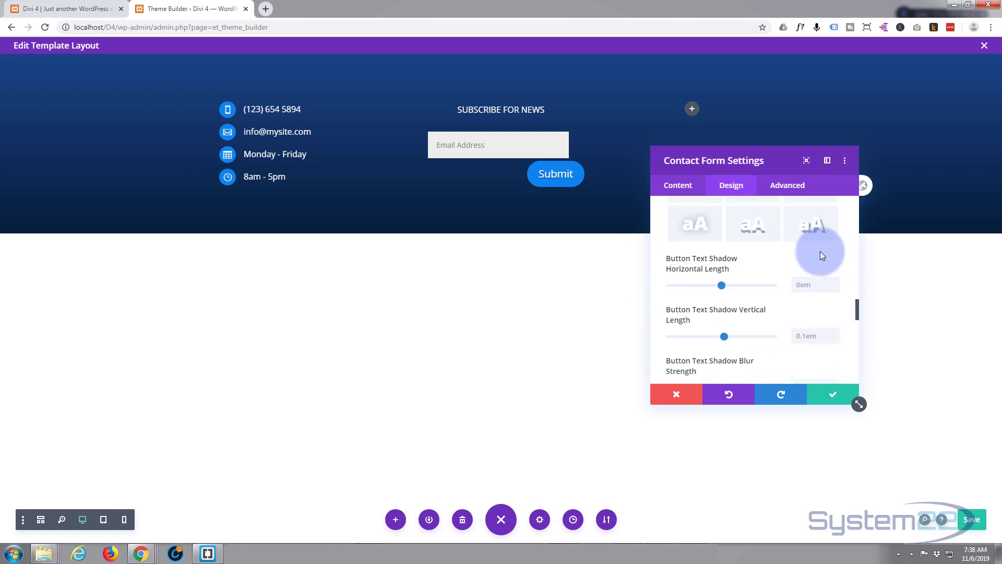
{"action": "mouse_move", "coordinate": [765, 265]}
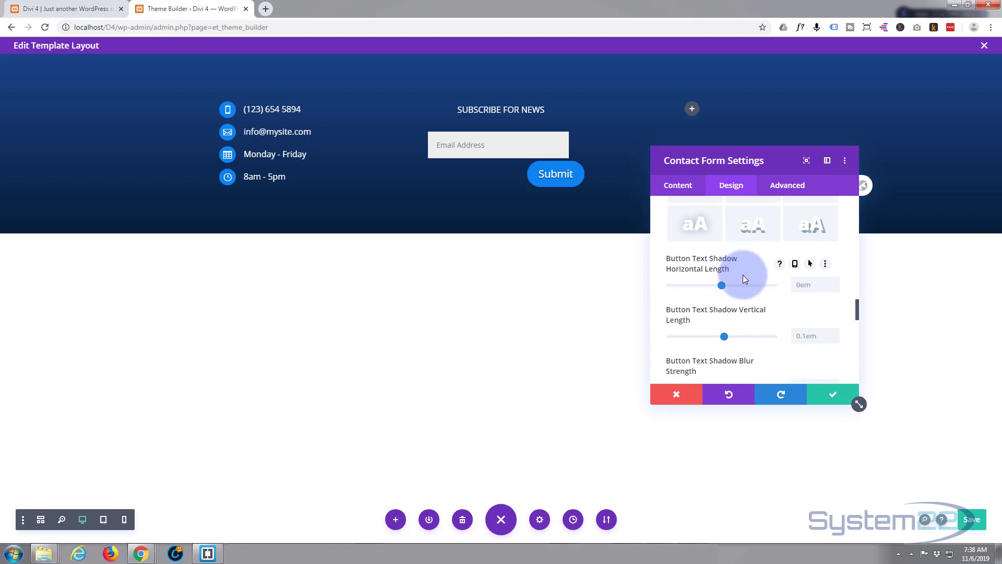
{"action": "scroll", "coordinate": [747, 314], "scroll_direction": "down", "scroll_amount": 1}
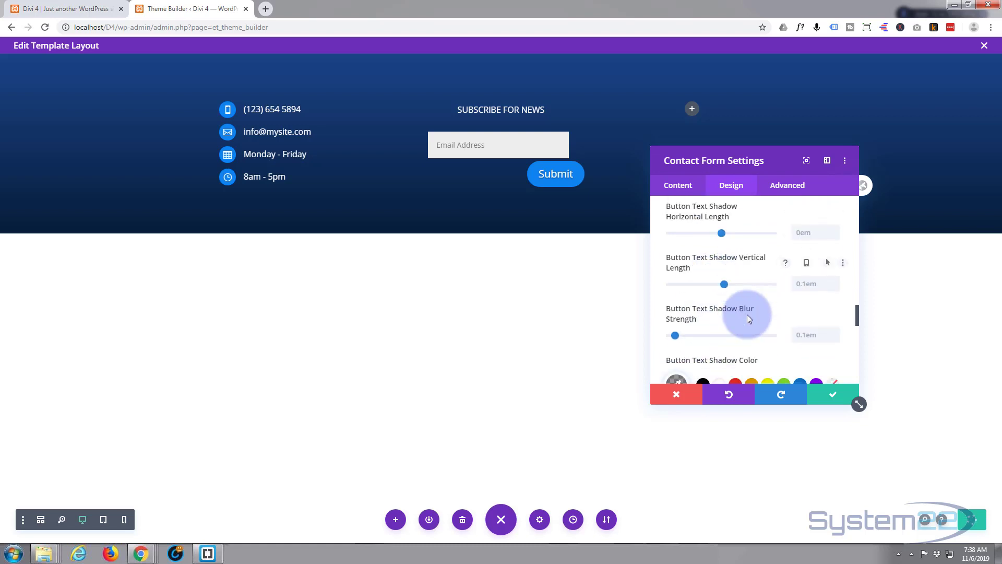
{"action": "scroll", "coordinate": [747, 315], "scroll_direction": "down", "scroll_amount": 2}
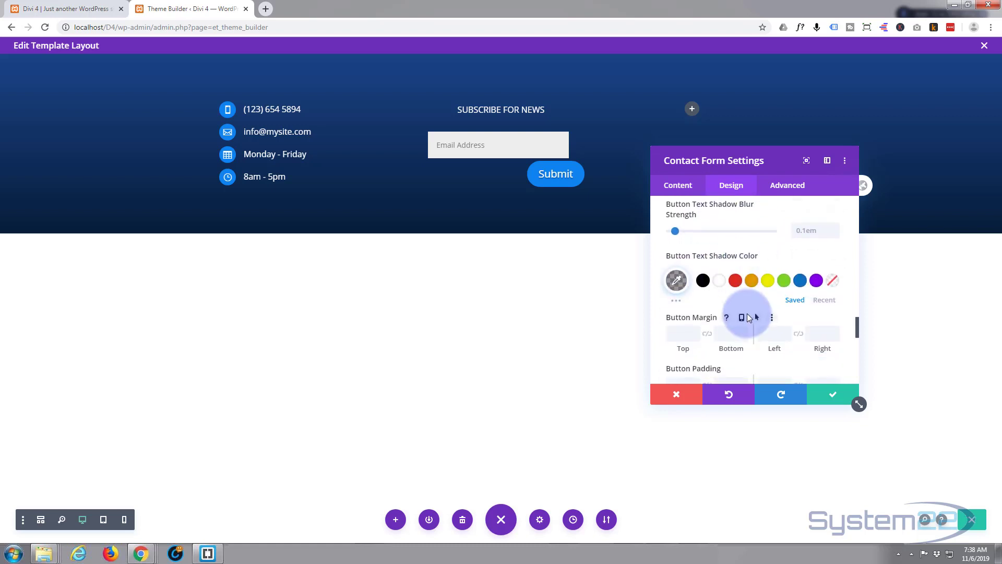
{"action": "scroll", "coordinate": [743, 298], "scroll_direction": "down", "scroll_amount": 1}
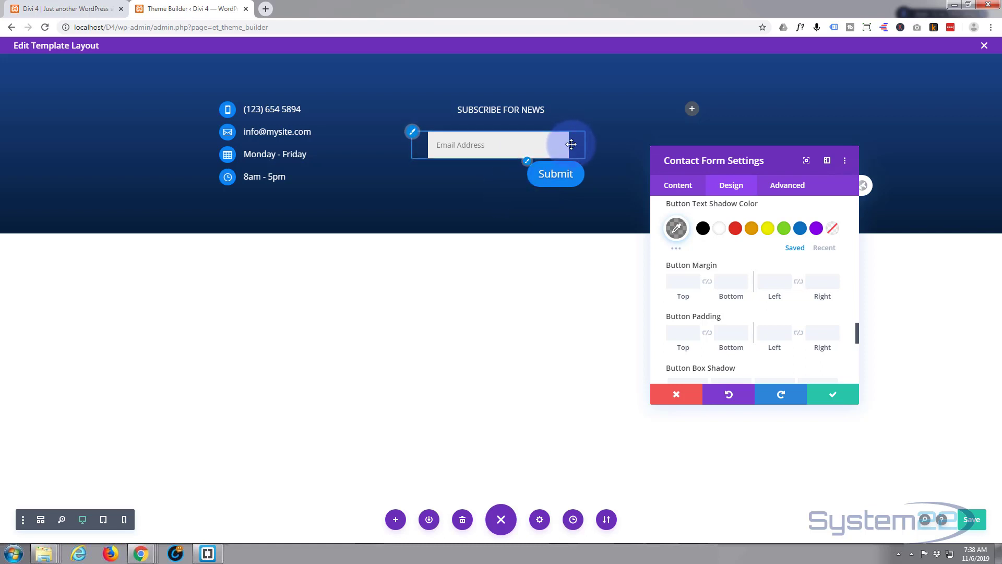
- Give the Submit button 50px left padding, linked so the right padding matches
{"action": "left_click", "coordinate": [693, 272]}
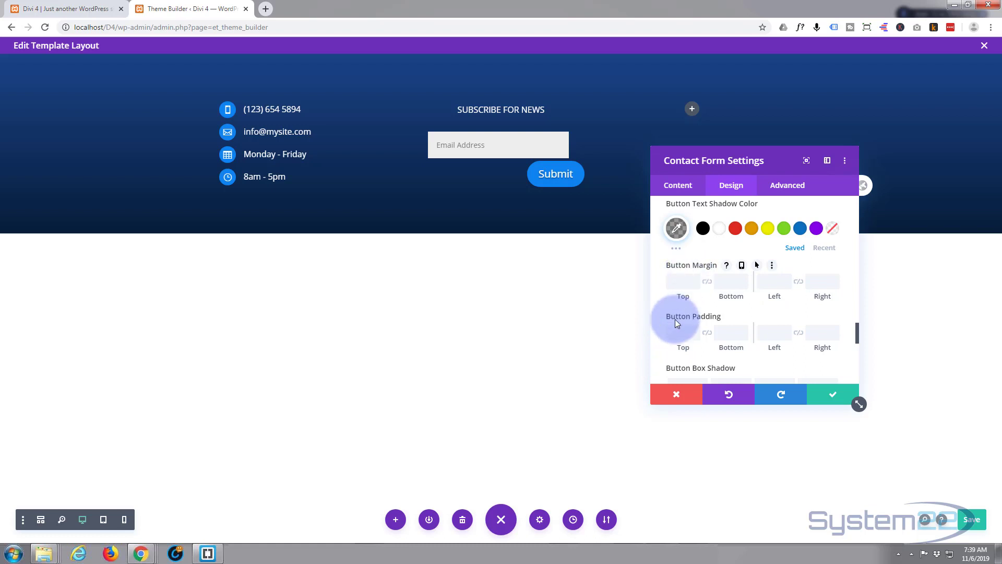
{"action": "left_click", "coordinate": [768, 335]}
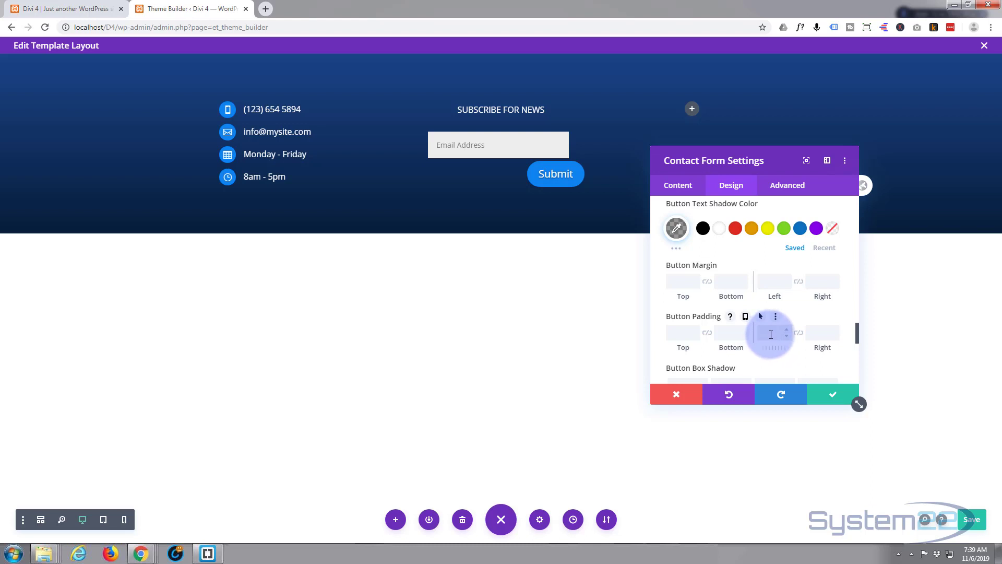
{"action": "left_click", "coordinate": [800, 333]}
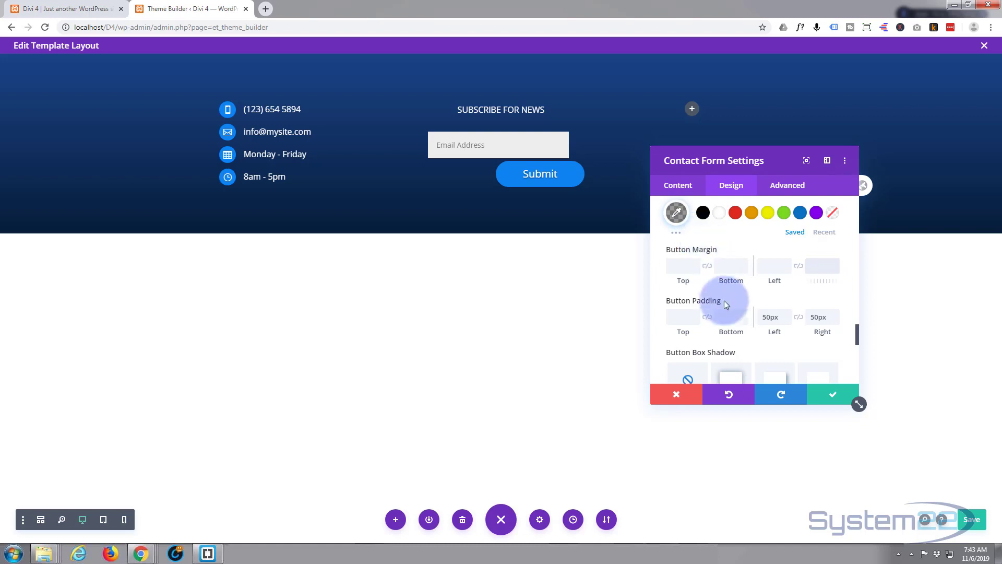
- Set the button's top margin to 10px and linked left/right margins to 30px
{"action": "left_click", "coordinate": [687, 263]}
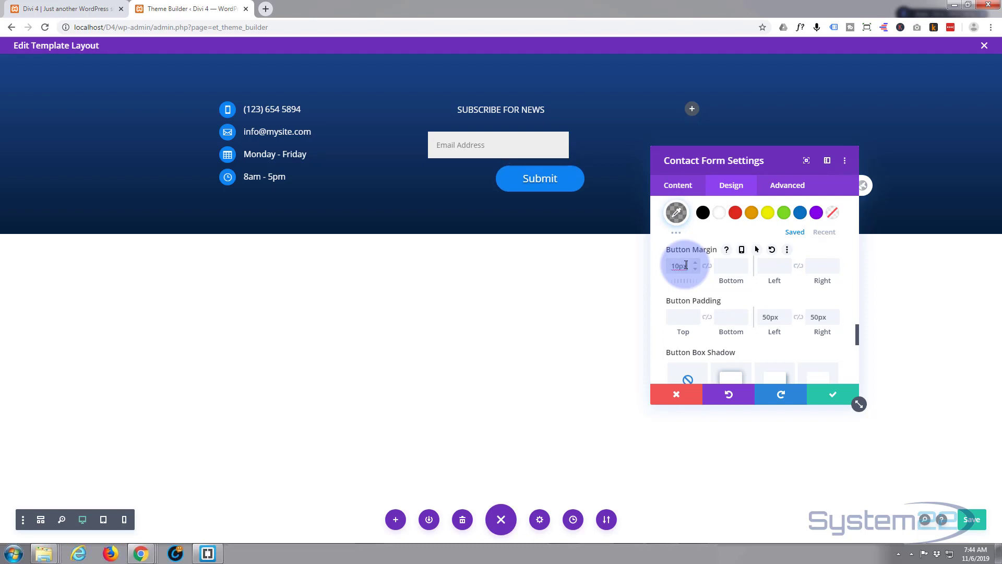
{"action": "left_click", "coordinate": [800, 266]}
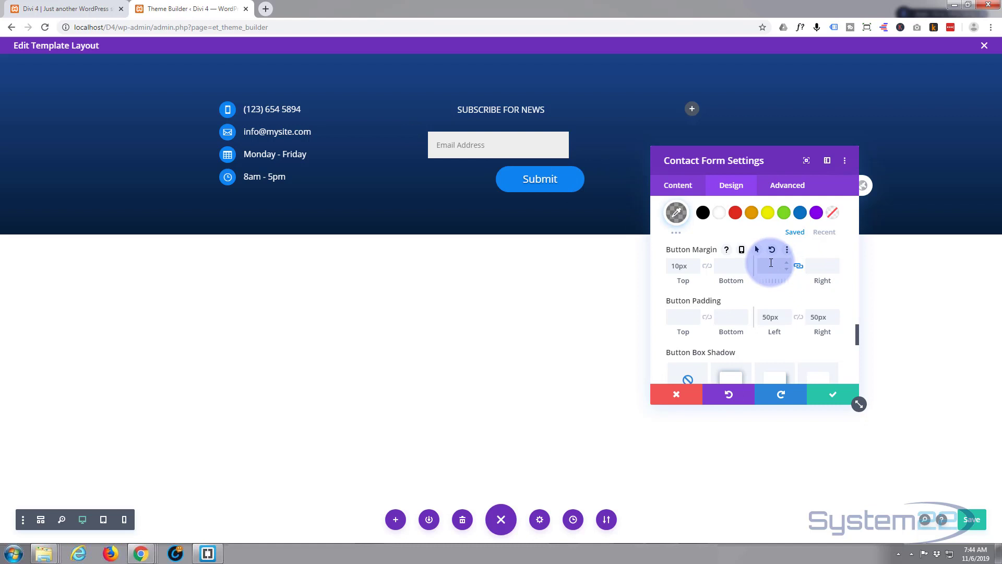
{"action": "left_click", "coordinate": [817, 275]}
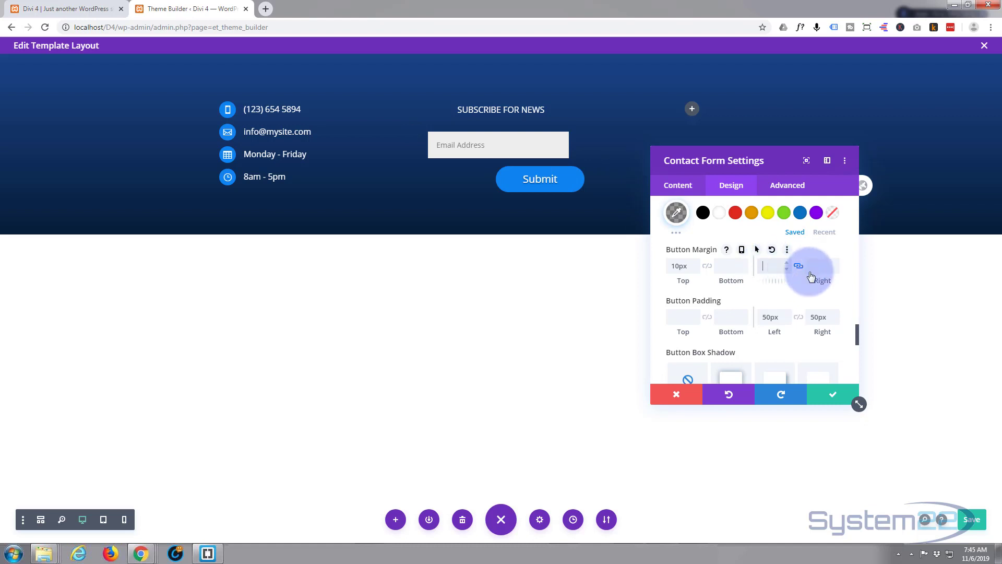
{"action": "type", "text": "30px"}
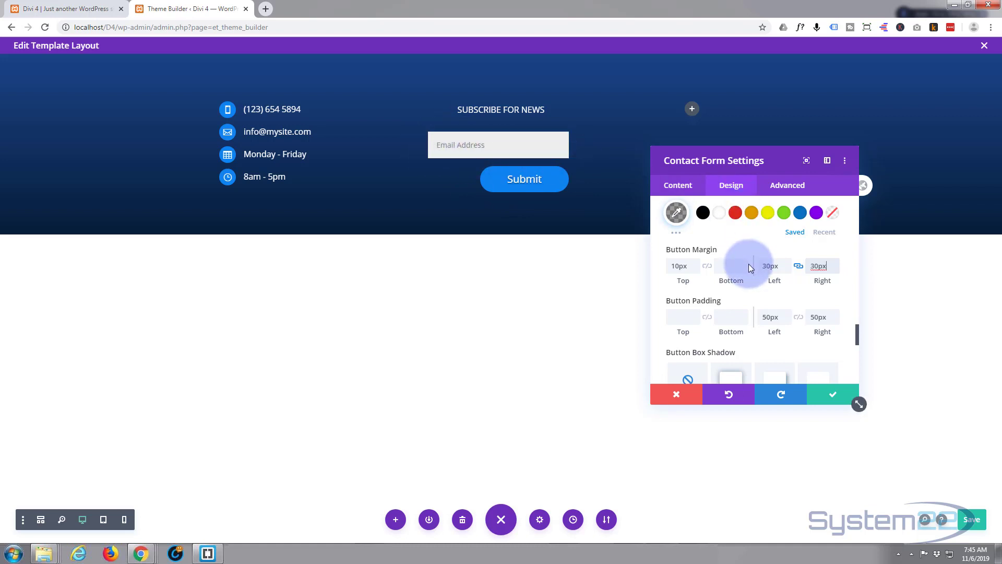
{"action": "scroll", "coordinate": [724, 305], "scroll_direction": "down", "scroll_amount": 5}
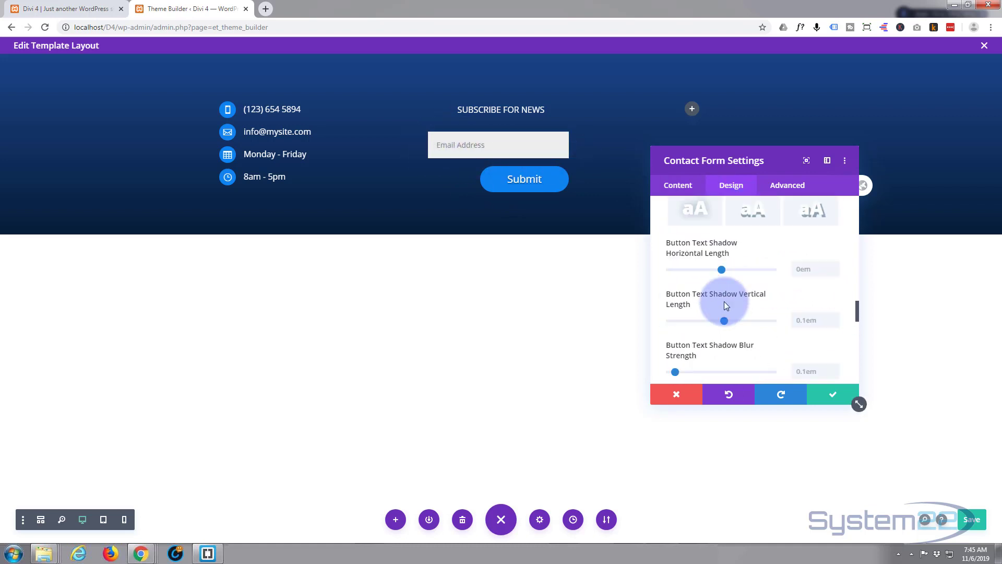
{"action": "scroll", "coordinate": [724, 304], "scroll_direction": "up", "scroll_amount": 3}
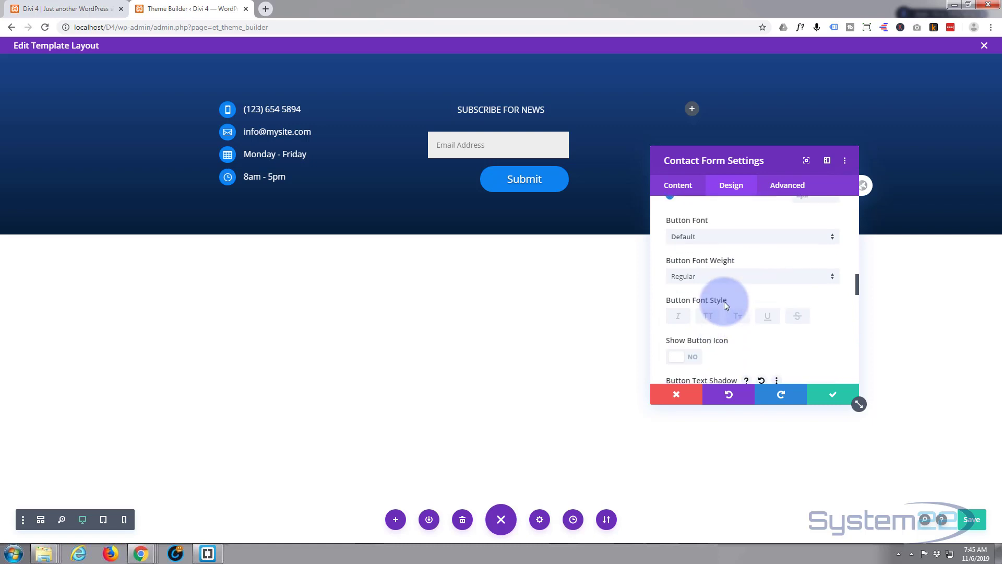
{"action": "scroll", "coordinate": [724, 305], "scroll_direction": "up", "scroll_amount": 8}
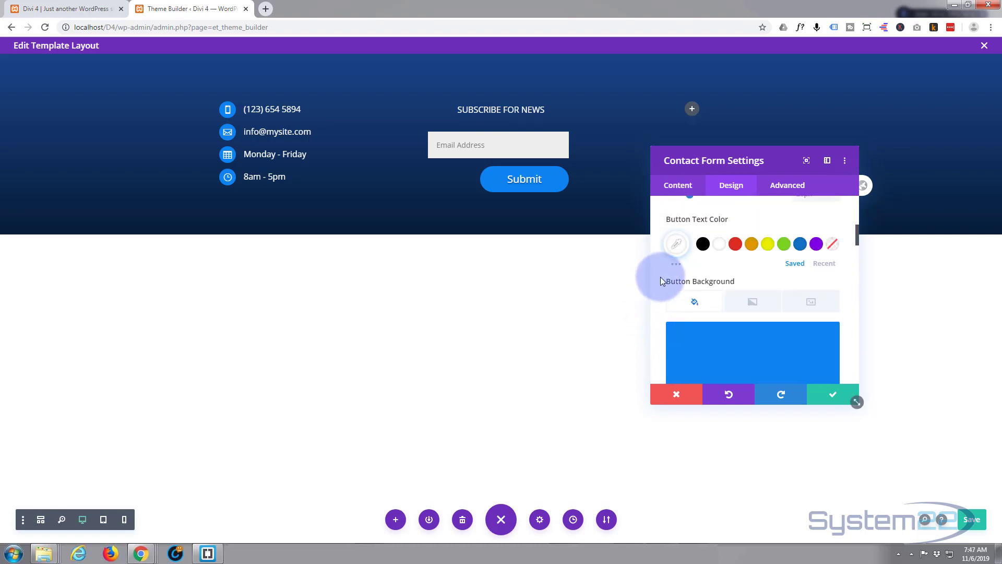
- Enable a hover state for the button background and set its colour to #0fbfff
{"action": "mouse_move", "coordinate": [683, 281]}
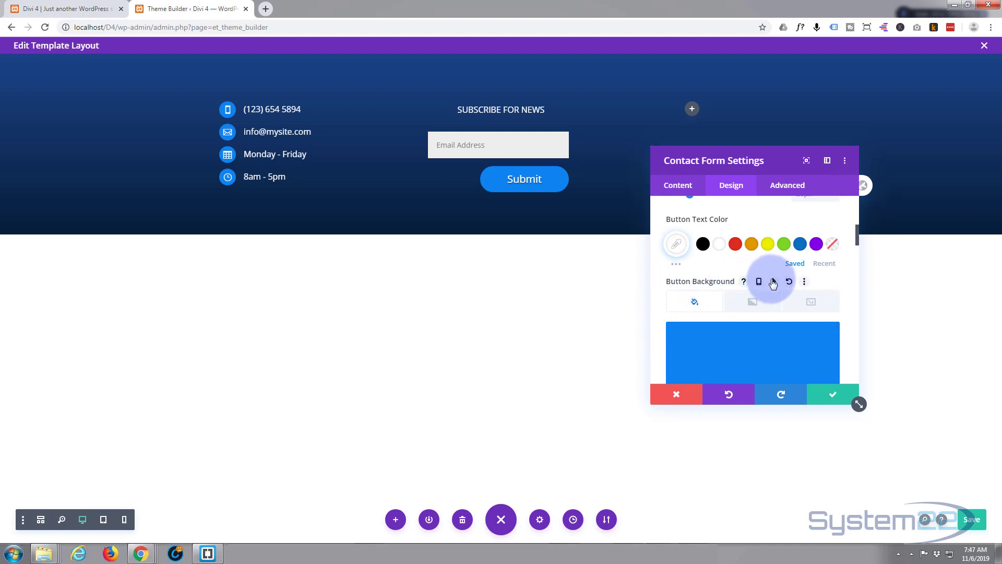
{"action": "left_click", "coordinate": [775, 282]}
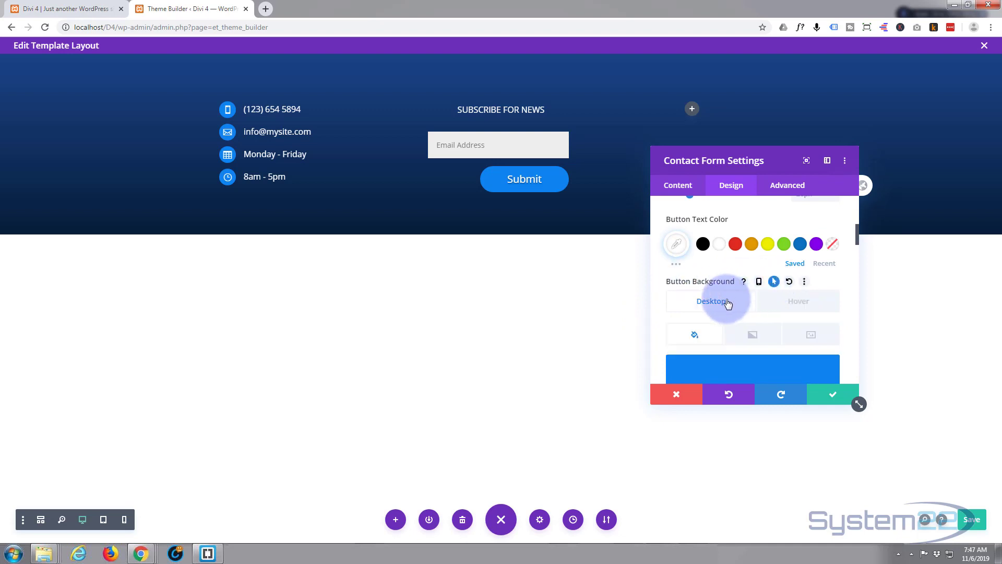
{"action": "left_click", "coordinate": [799, 303]}
{"action": "scroll", "coordinate": [785, 288], "scroll_direction": "down", "scroll_amount": 2}
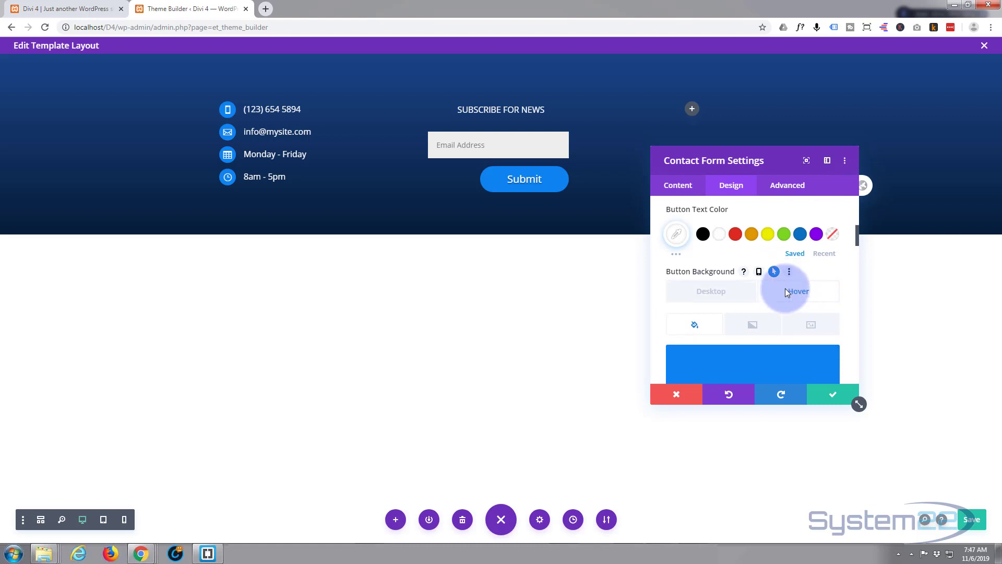
{"action": "left_click", "coordinate": [760, 301]}
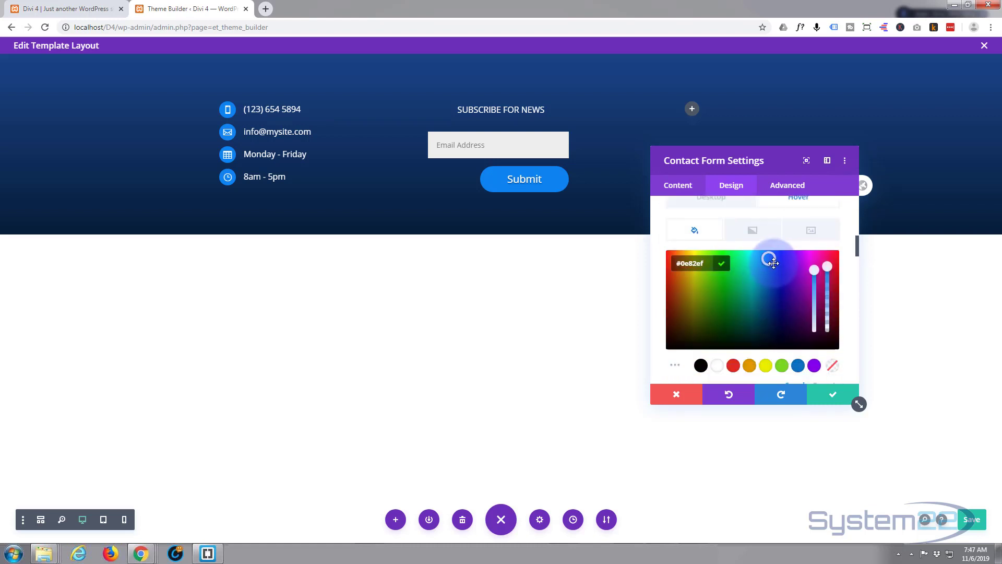
{"action": "left_click_drag", "start_coordinate": [762, 257], "coordinate": [762, 253]}
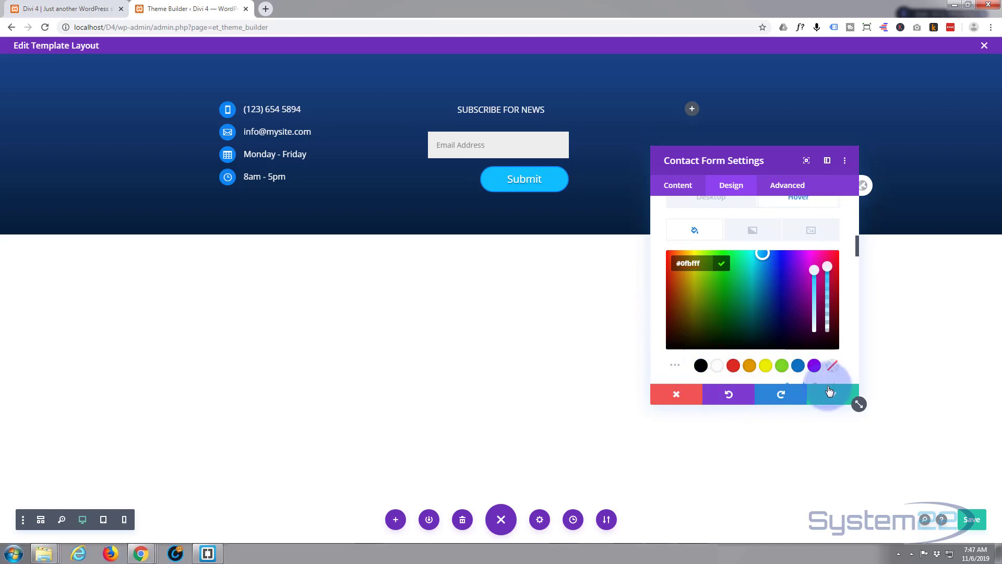
{"action": "scroll", "coordinate": [790, 330], "scroll_direction": "up", "scroll_amount": 8}
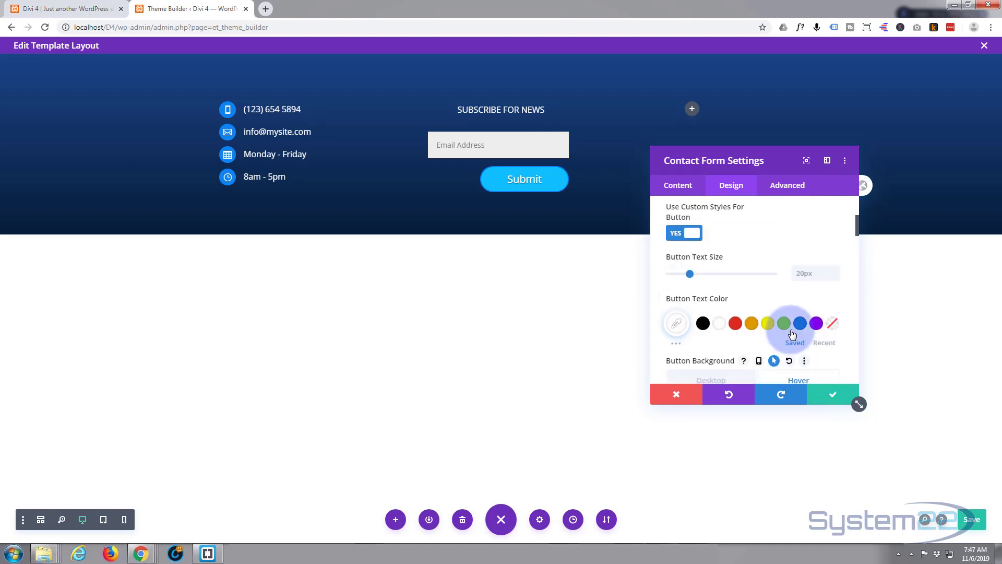
{"action": "scroll", "coordinate": [792, 334], "scroll_direction": "up", "scroll_amount": 3}
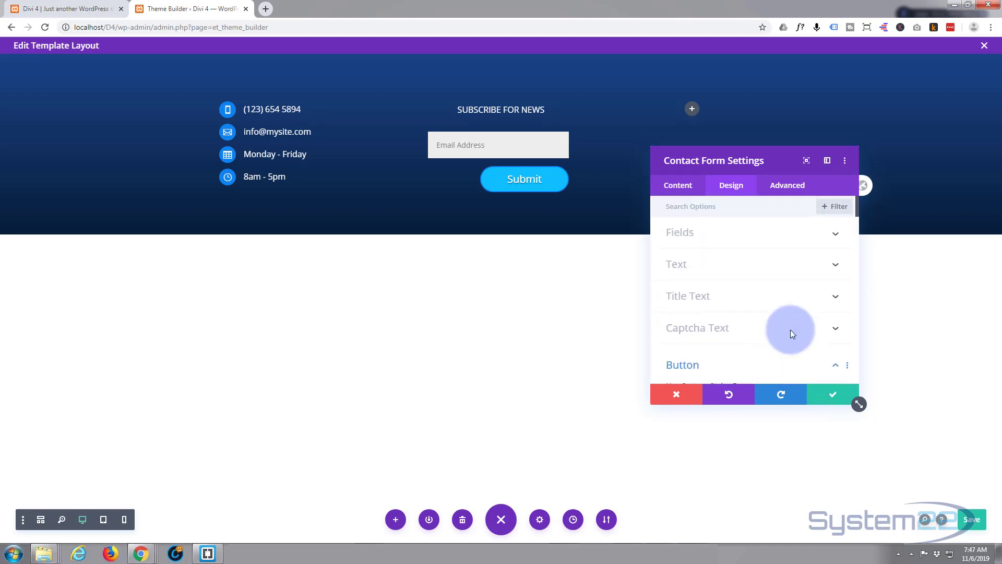
- Expand the form's Border options and select the inputs' top-left rounded-corner field
{"action": "left_click", "coordinate": [779, 238]}
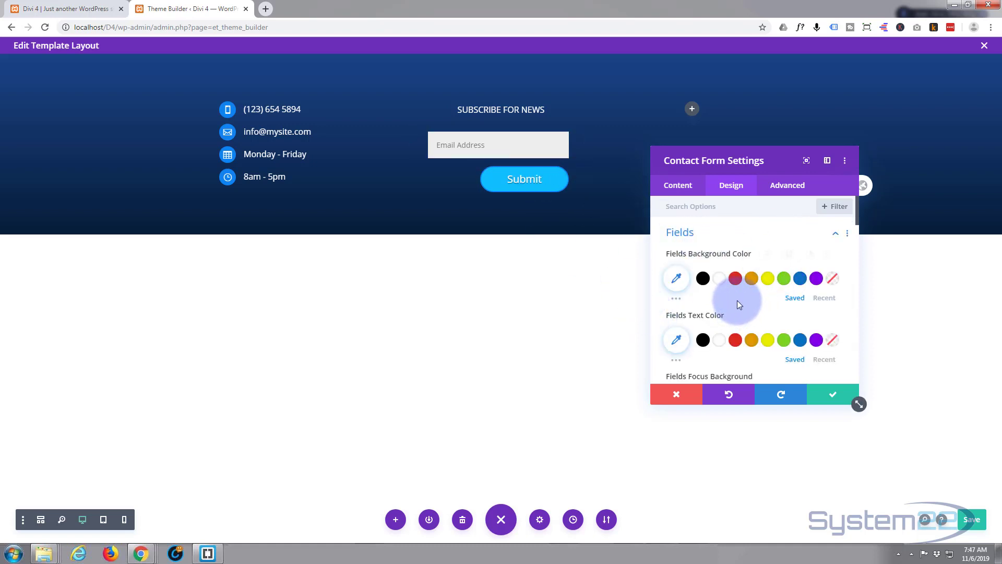
{"action": "scroll", "coordinate": [738, 300], "scroll_direction": "down", "scroll_amount": 2}
{"action": "scroll", "coordinate": [739, 302], "scroll_direction": "down", "scroll_amount": 5}
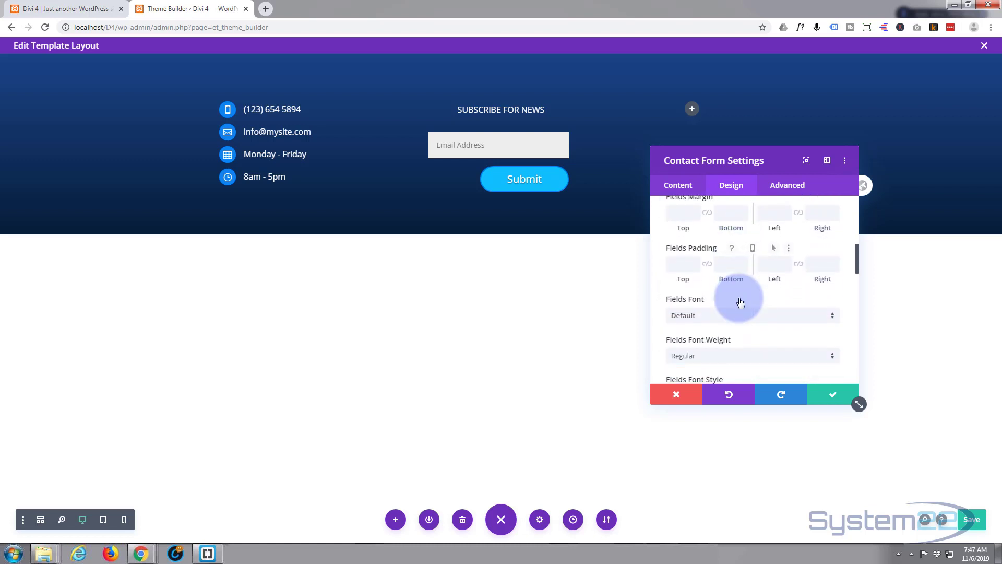
{"action": "scroll", "coordinate": [740, 299], "scroll_direction": "down", "scroll_amount": 5}
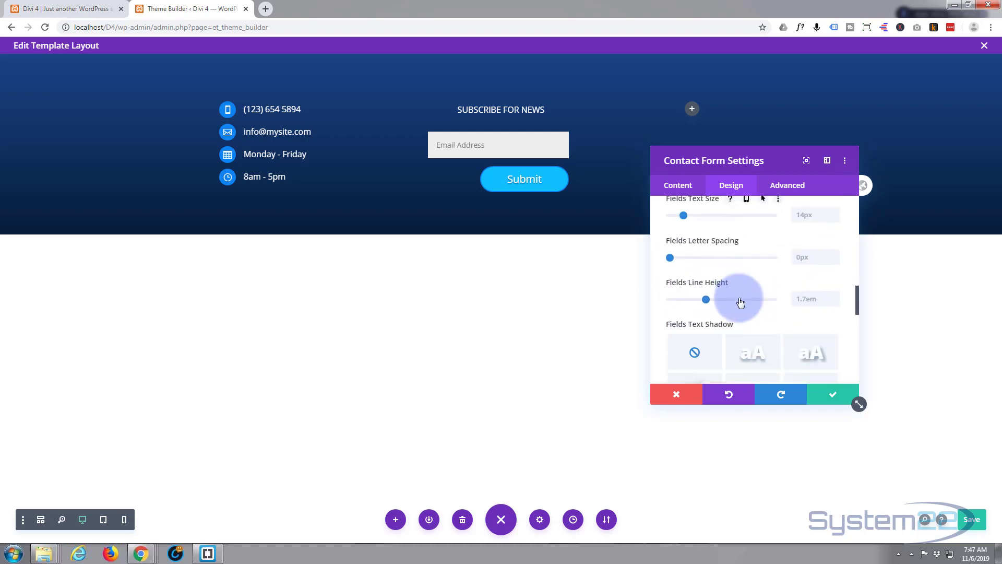
{"action": "scroll", "coordinate": [739, 301], "scroll_direction": "down", "scroll_amount": 3}
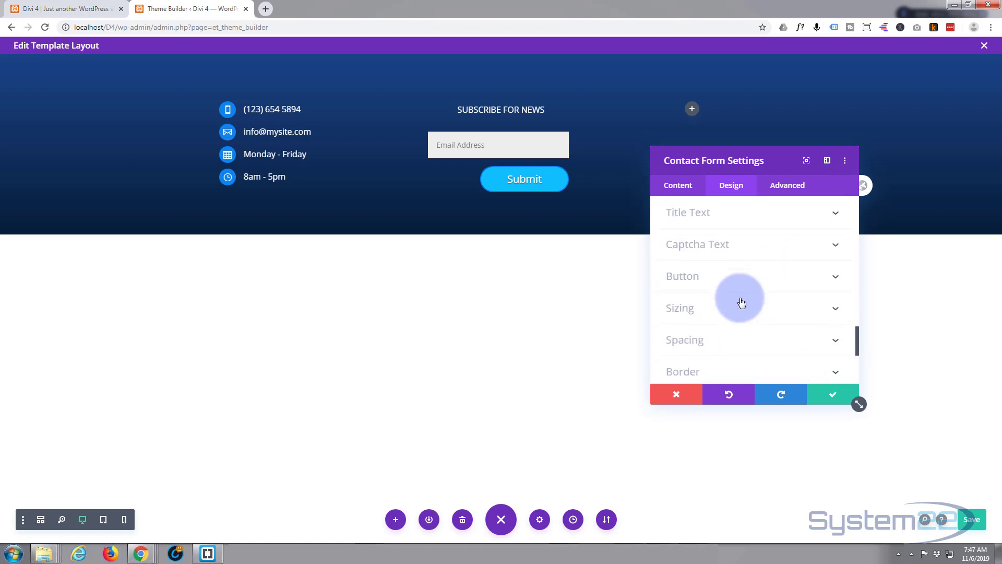
{"action": "scroll", "coordinate": [741, 302], "scroll_direction": "down", "scroll_amount": 3}
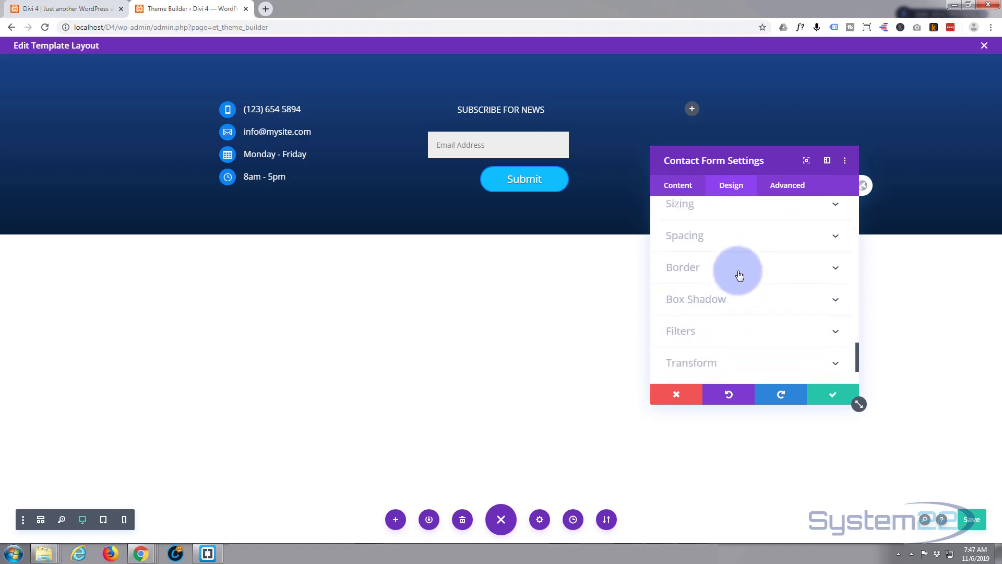
{"action": "left_click", "coordinate": [745, 267]}
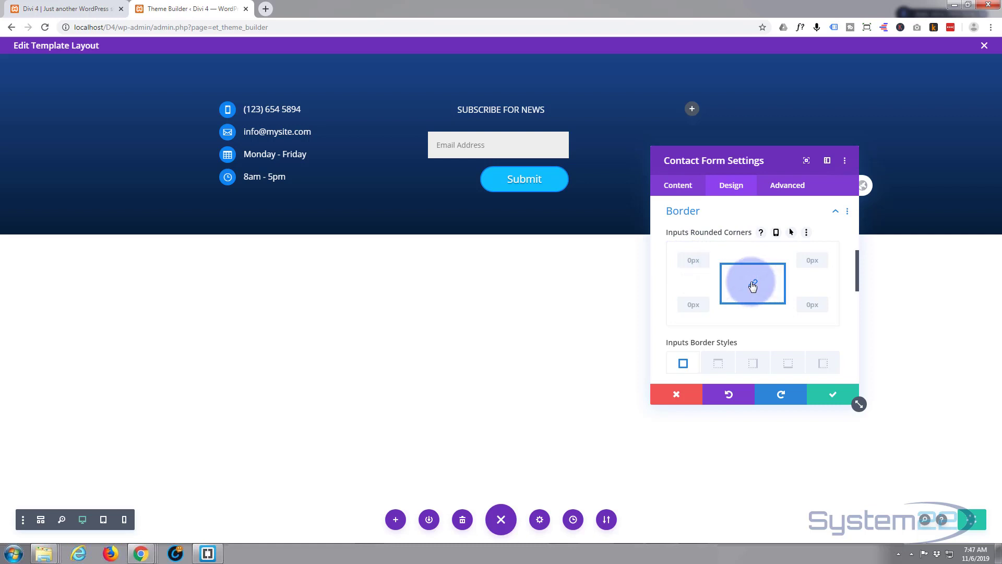
{"action": "left_click", "coordinate": [689, 260]}
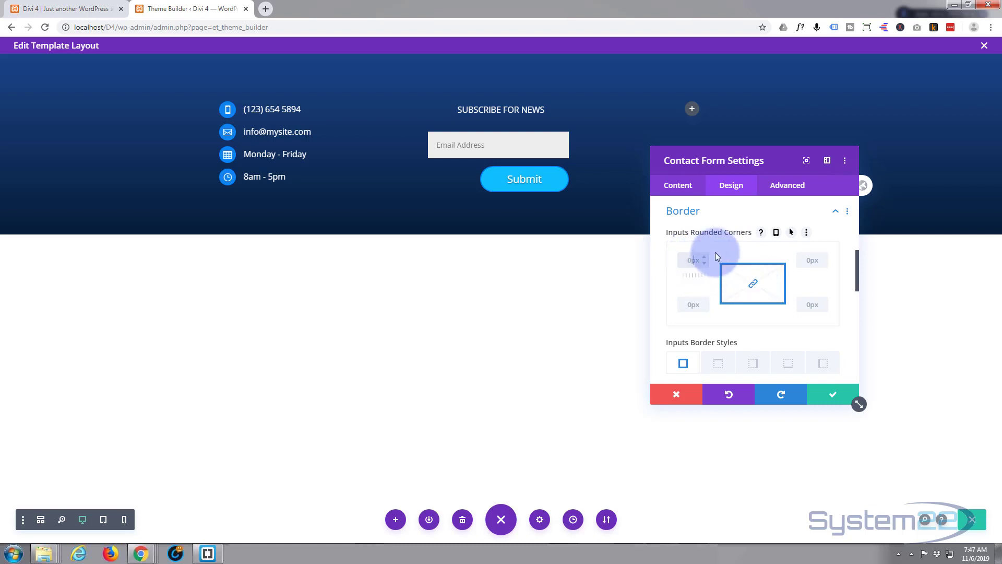
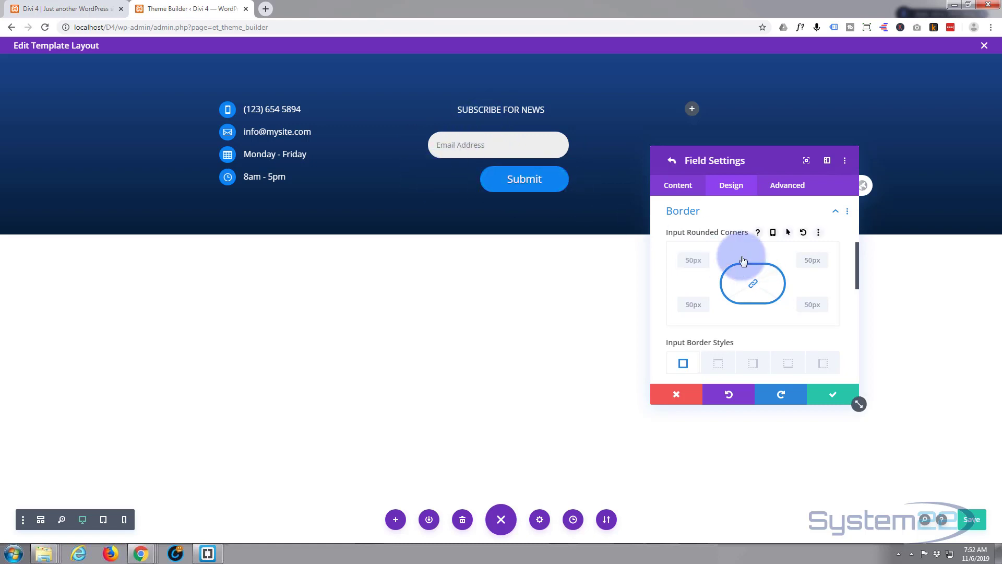
- Collapse the border options and select the Email field's 0px top margin under Spacing
{"action": "left_click", "coordinate": [759, 212]}
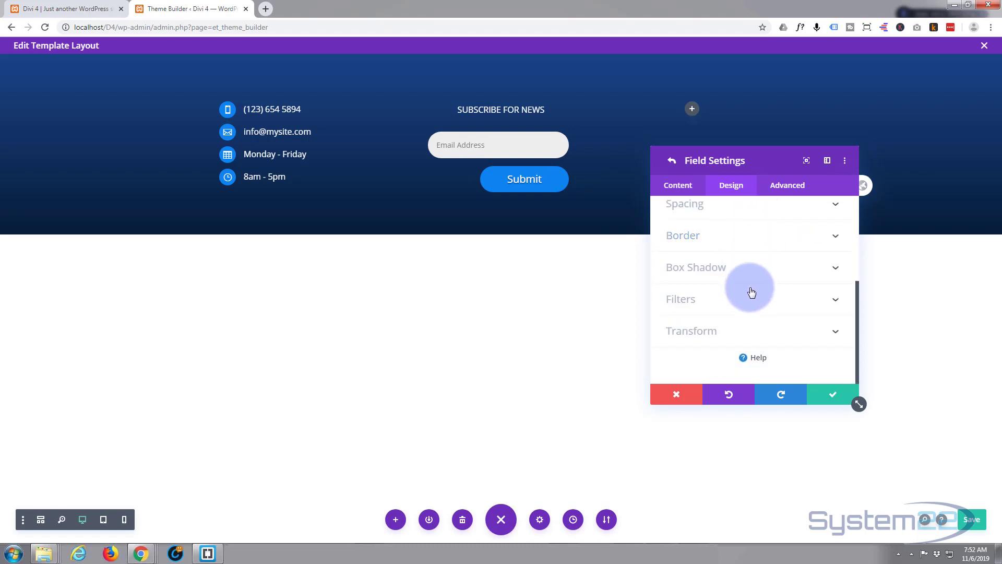
{"action": "scroll", "coordinate": [751, 291], "scroll_direction": "up", "scroll_amount": 1}
{"action": "scroll", "coordinate": [751, 291], "scroll_direction": "down", "scroll_amount": 2}
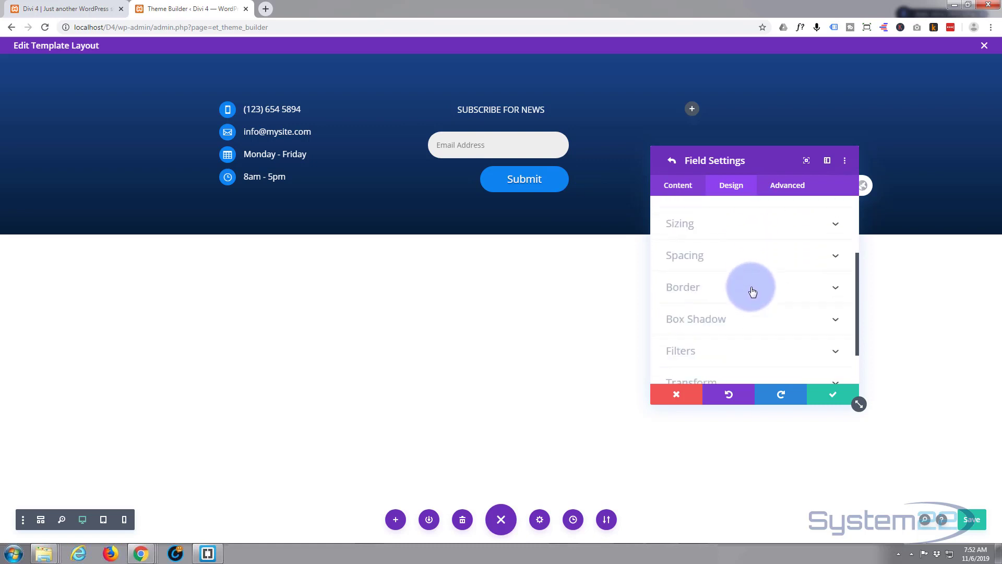
{"action": "left_click", "coordinate": [751, 262]}
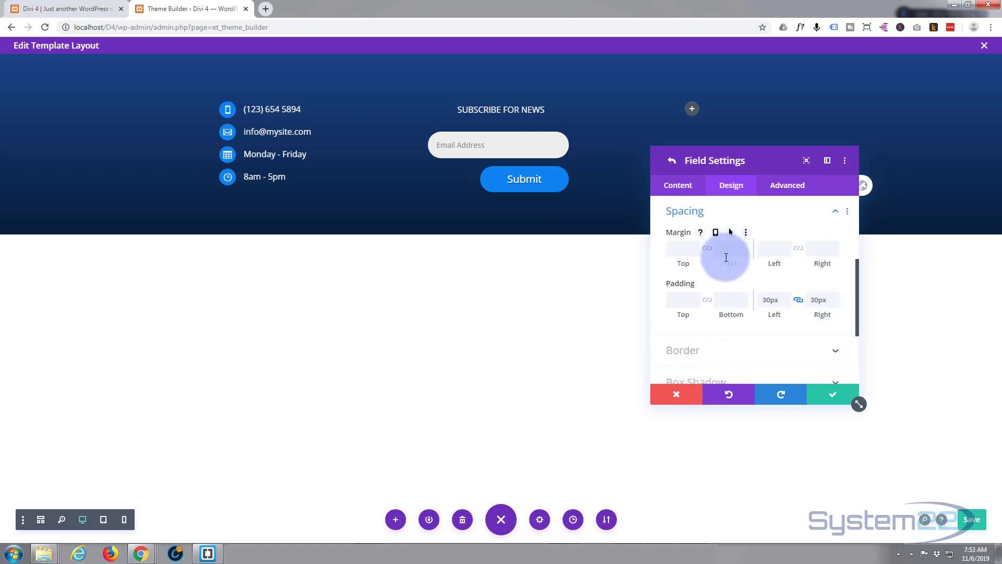
{"action": "left_click", "coordinate": [682, 248]}
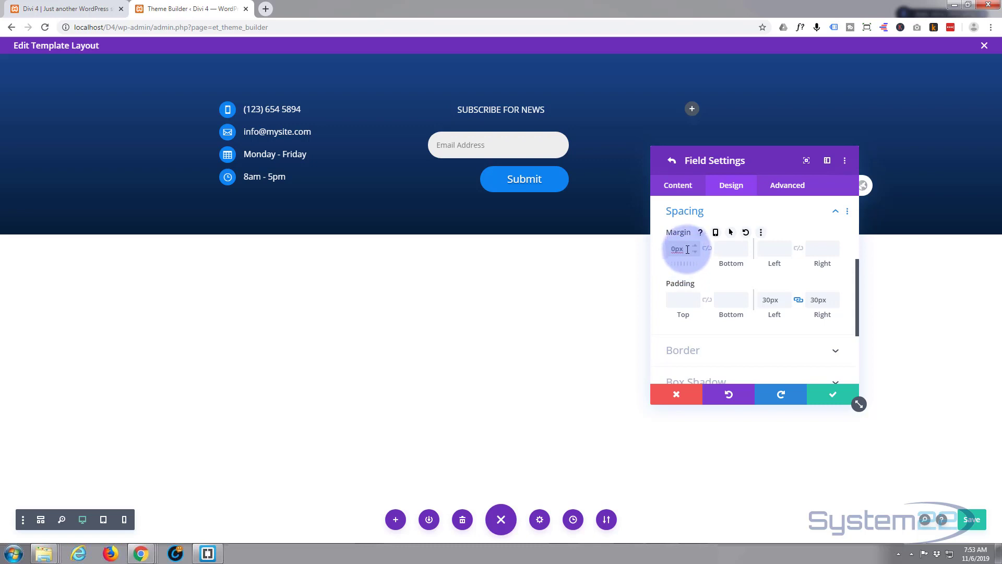
{"action": "left_click_drag", "start_coordinate": [682, 249], "coordinate": [662, 253]}
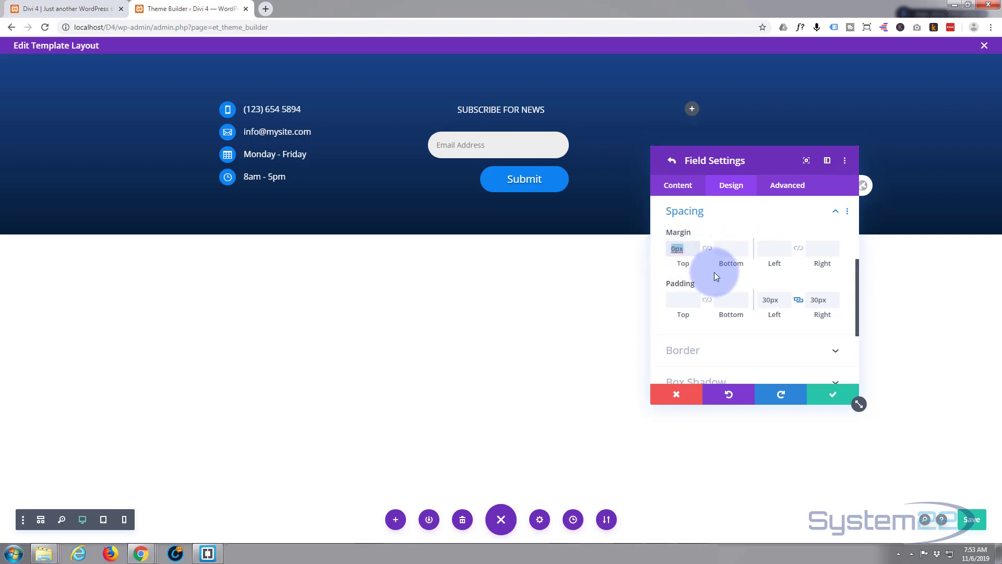
- Lower the Email field's top margin to -11px and save the field settings
{"action": "left_click", "coordinate": [695, 251]}
{"action": "left_click", "coordinate": [694, 252]}
{"action": "left_click", "coordinate": [695, 252]}
{"action": "left_click", "coordinate": [695, 252]}
{"action": "left_click", "coordinate": [696, 252]}
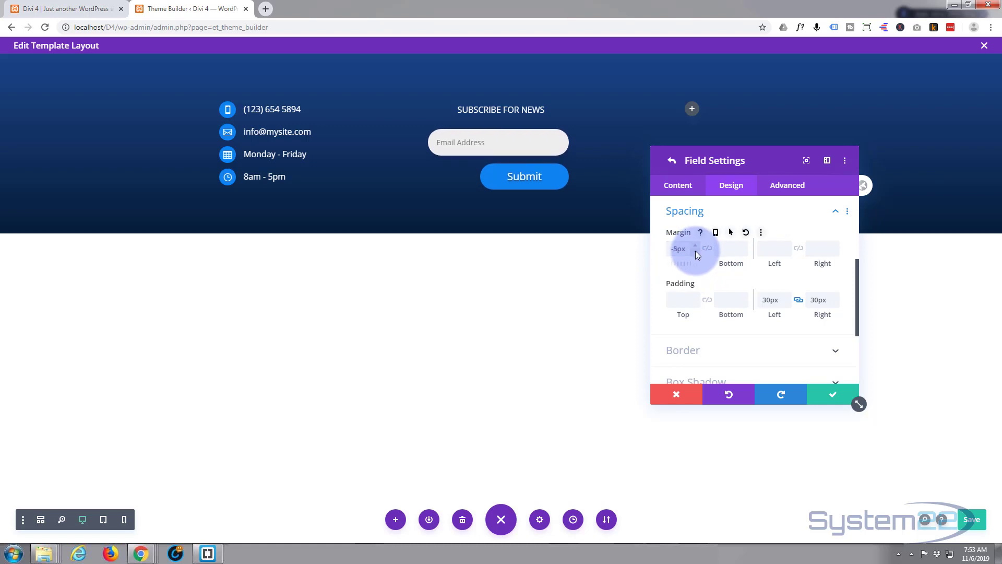
{"action": "left_click", "coordinate": [696, 252]}
{"action": "left_click", "coordinate": [697, 252]}
{"action": "left_click", "coordinate": [697, 252]}
{"action": "left_click", "coordinate": [698, 251]}
{"action": "left_click", "coordinate": [699, 251]}
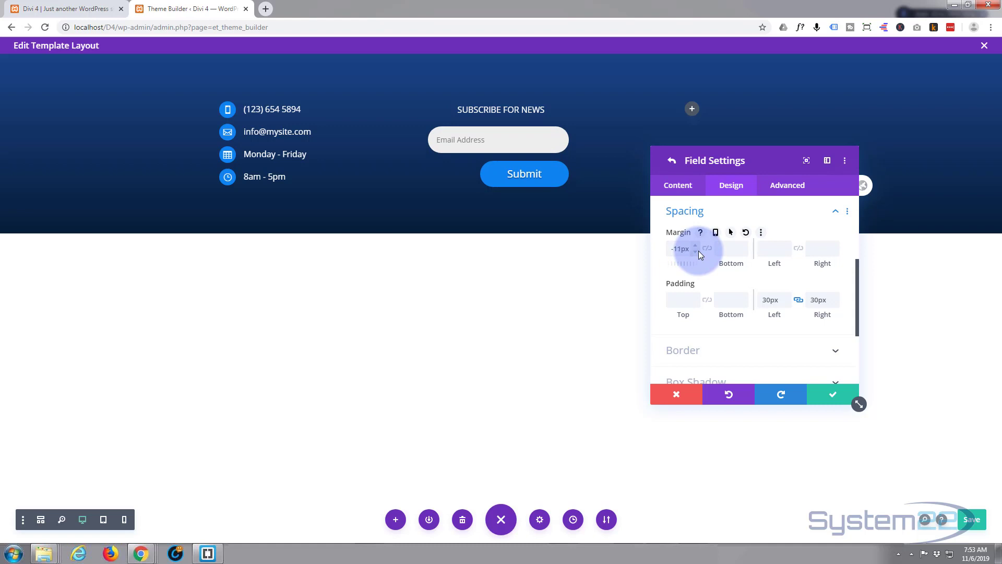
{"action": "left_click", "coordinate": [698, 252]}
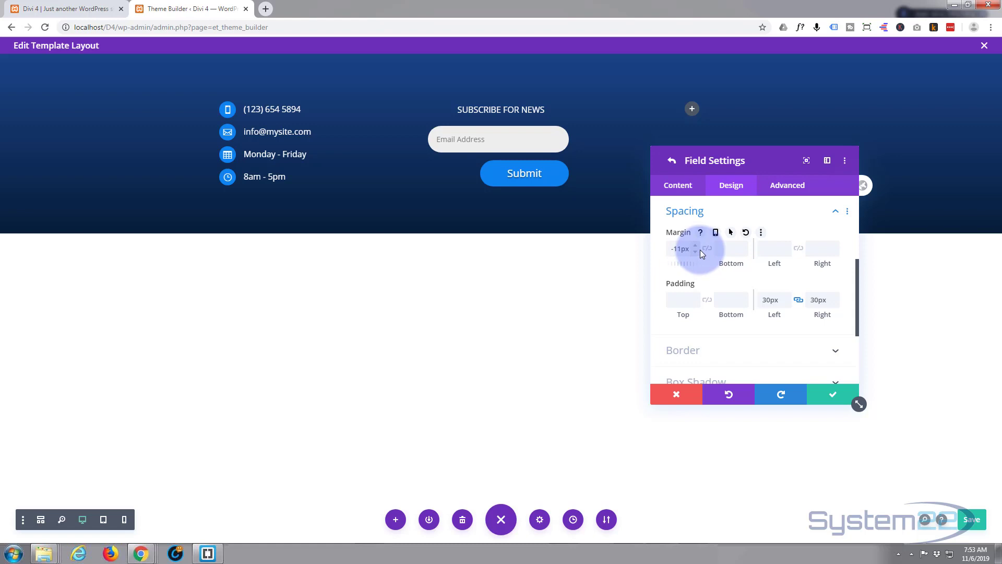
{"action": "left_click", "coordinate": [832, 401]}
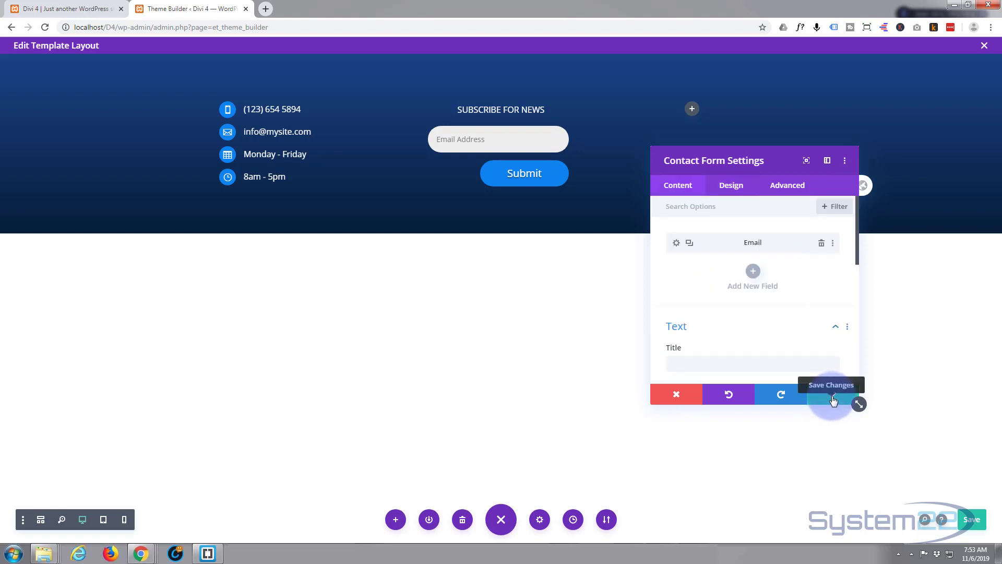
- Save the contact form and insert an Image module into the footer's right column
{"action": "left_click", "coordinate": [833, 400]}
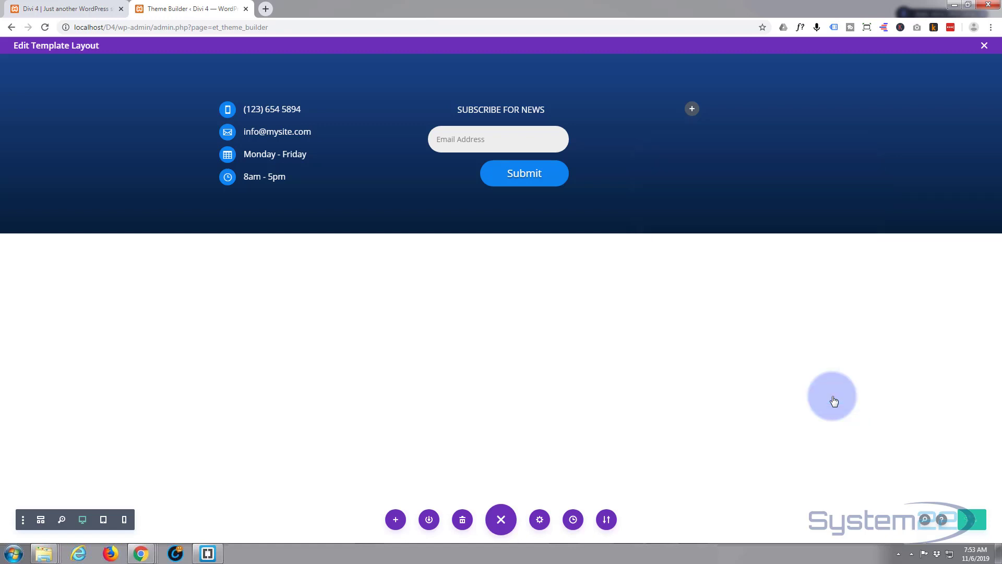
{"action": "left_click", "coordinate": [693, 112]}
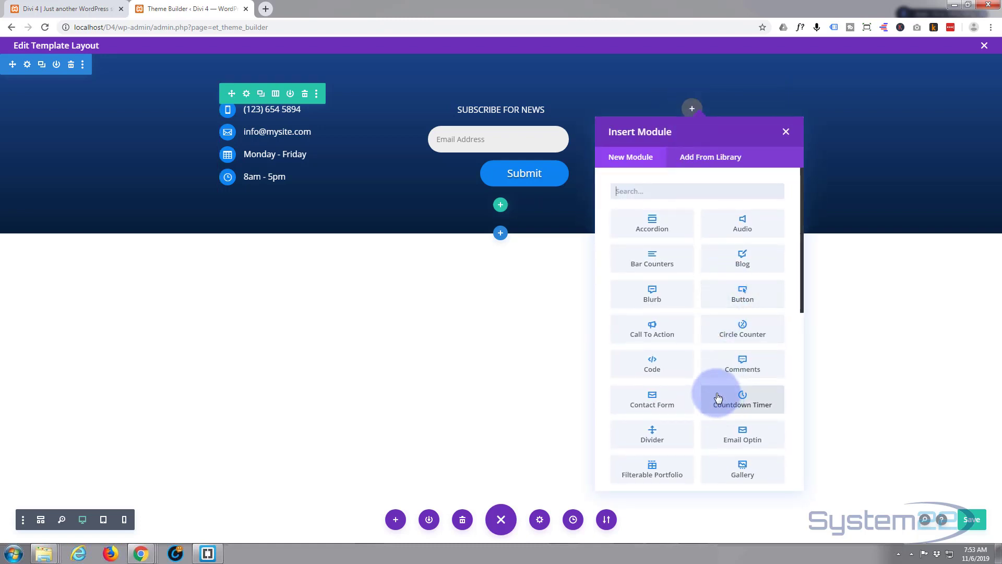
{"action": "scroll", "coordinate": [718, 397], "scroll_direction": "down", "scroll_amount": 4}
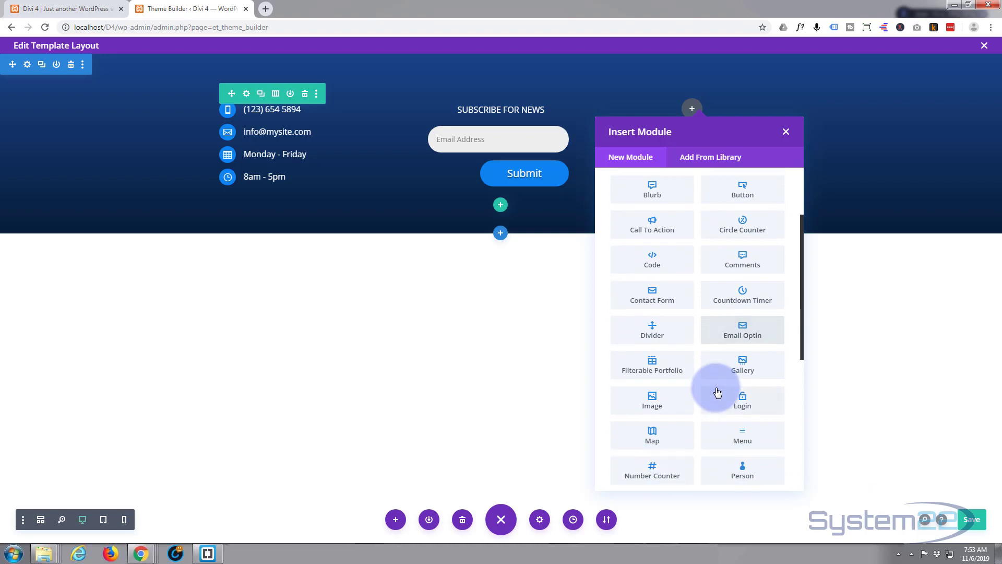
{"action": "left_click", "coordinate": [654, 297]}
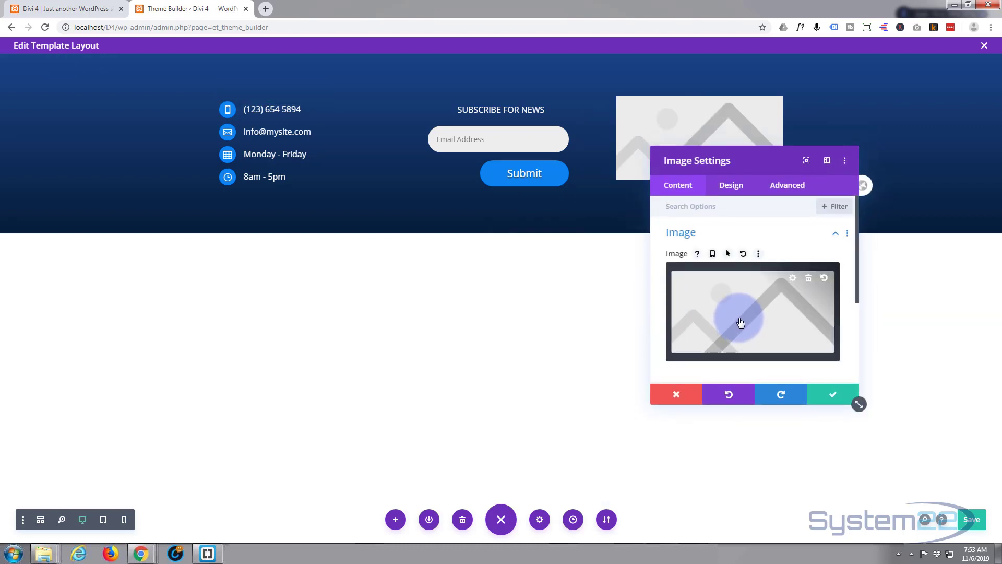
- Replace the blue System22 logo with the uploaded system22-white-b-shadow.png in the Image module
{"action": "left_click", "coordinate": [741, 323]}
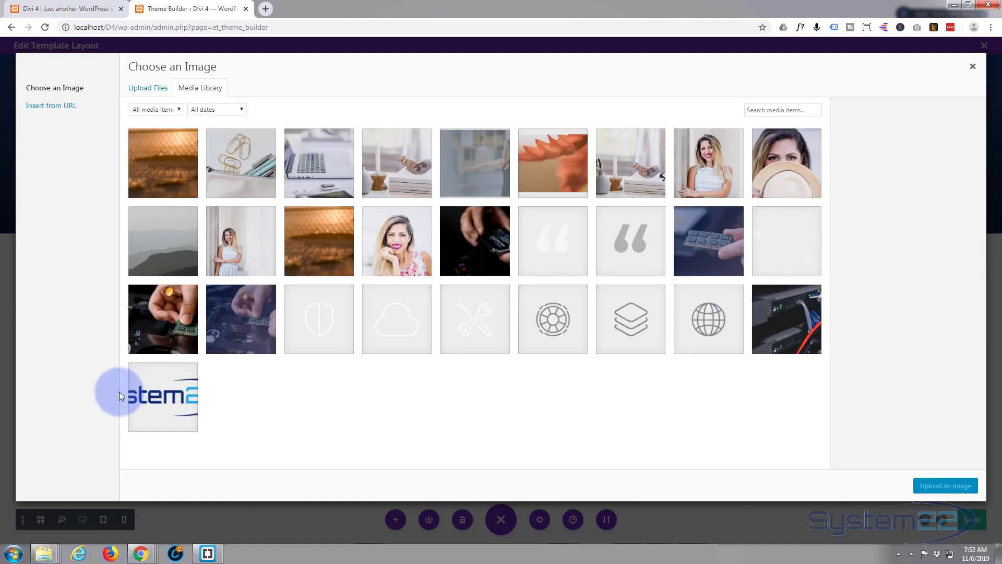
{"action": "left_click", "coordinate": [135, 395]}
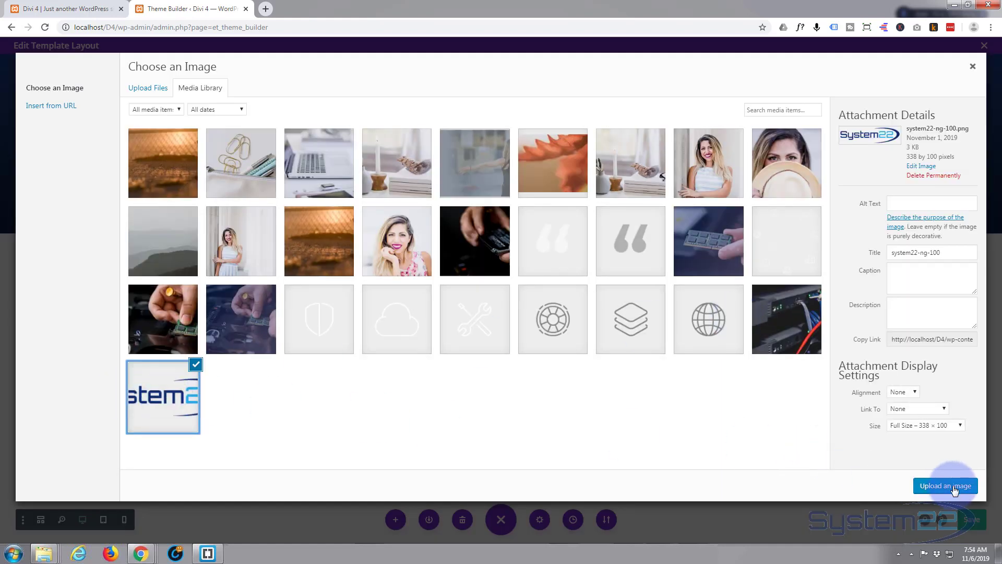
{"action": "left_click", "coordinate": [946, 486]}
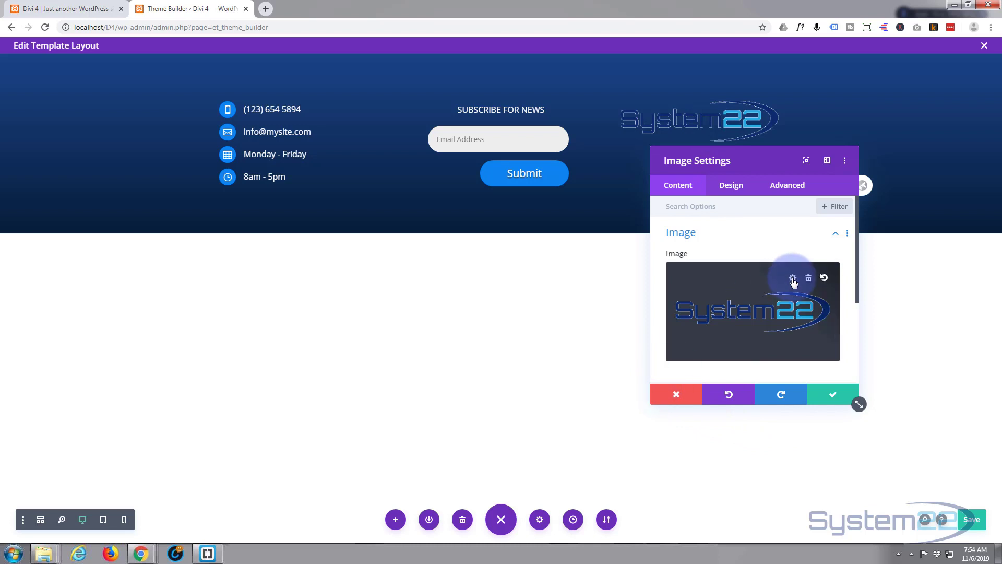
{"action": "left_click", "coordinate": [811, 278]}
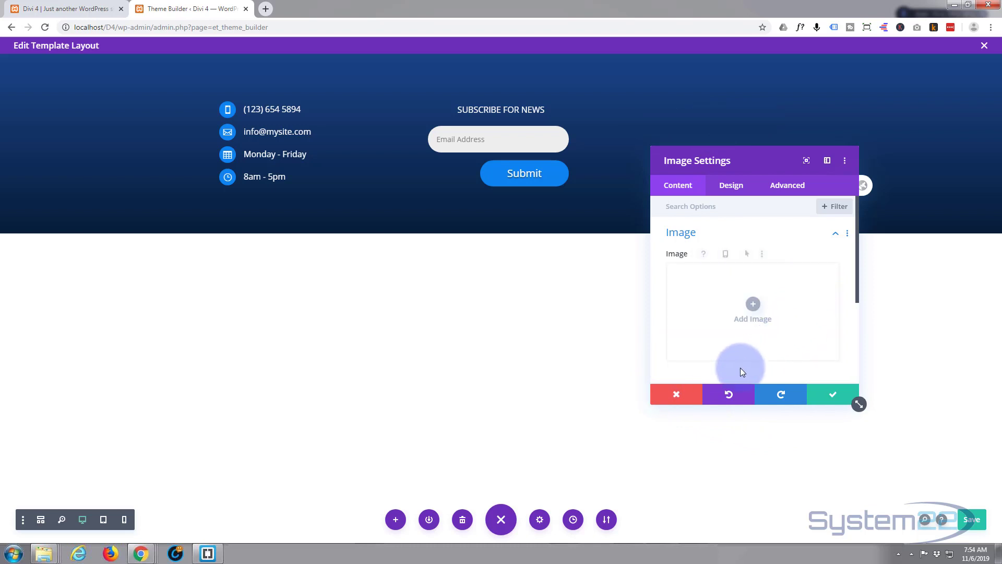
{"action": "left_click", "coordinate": [753, 304]}
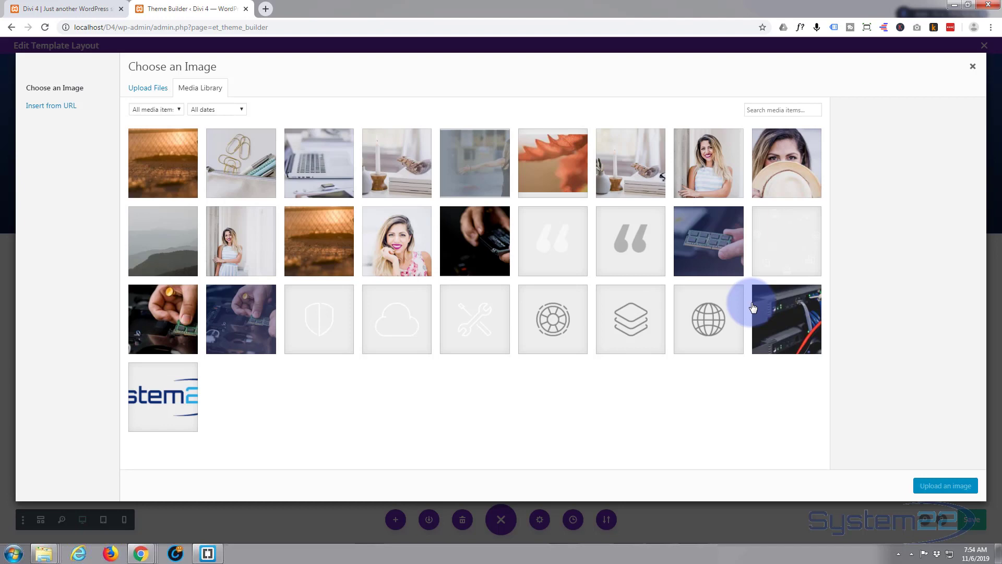
{"action": "left_click_drag", "start_coordinate": [0, 230], "coordinate": [290, 224]}
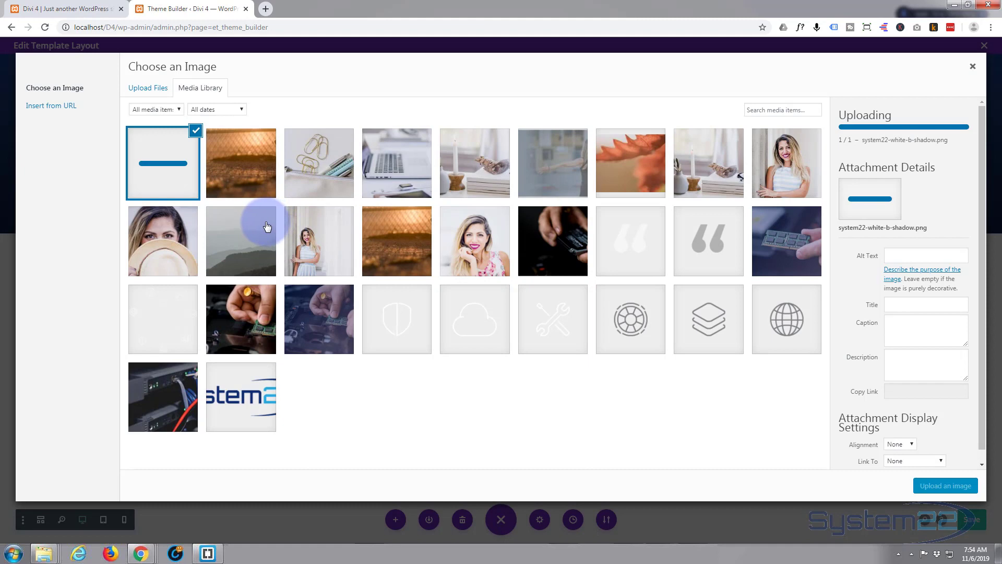
{"action": "left_click", "coordinate": [954, 483]}
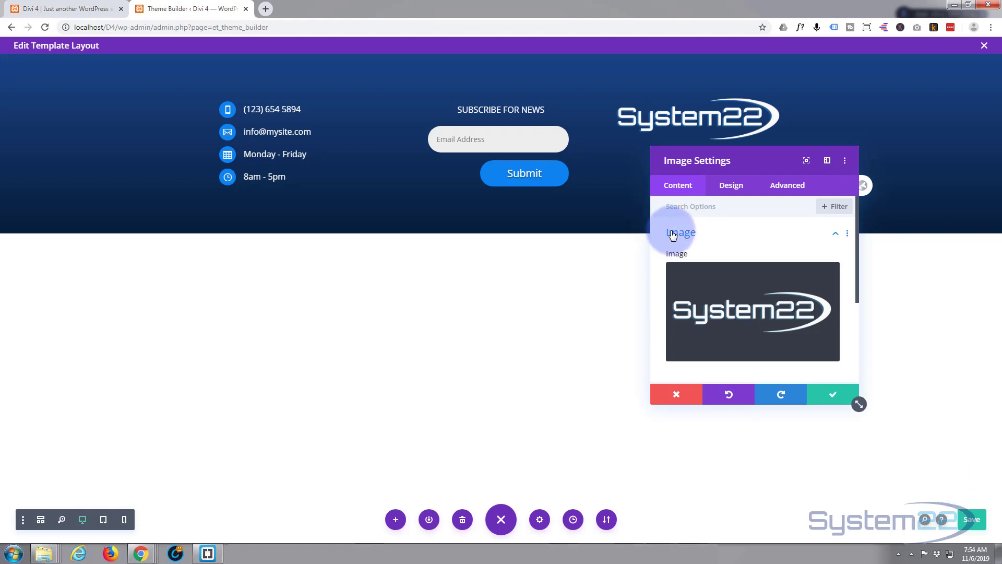
- Give the logo a 200px max width and center-align it in its column
{"action": "left_click", "coordinate": [730, 192]}
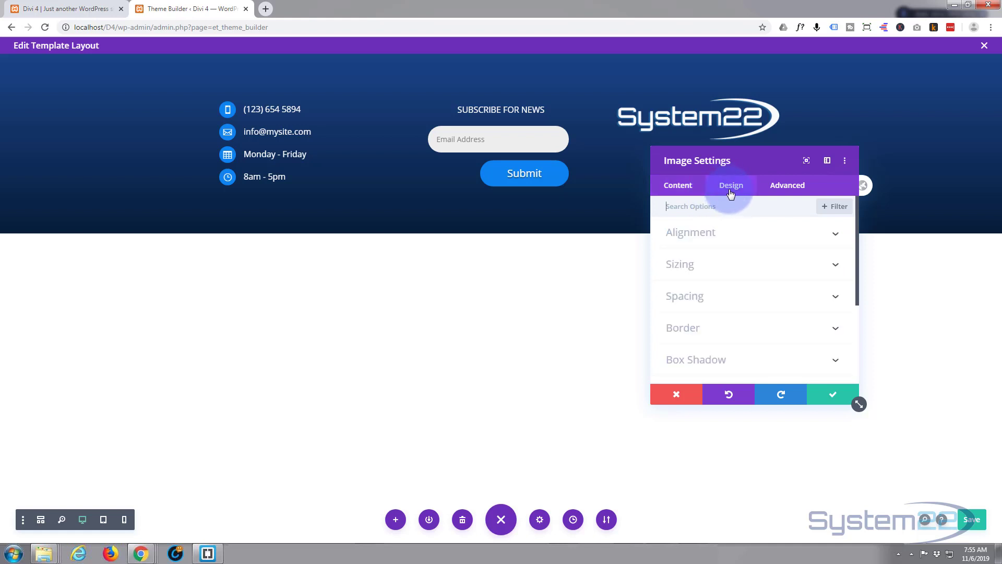
{"action": "left_click", "coordinate": [744, 265]}
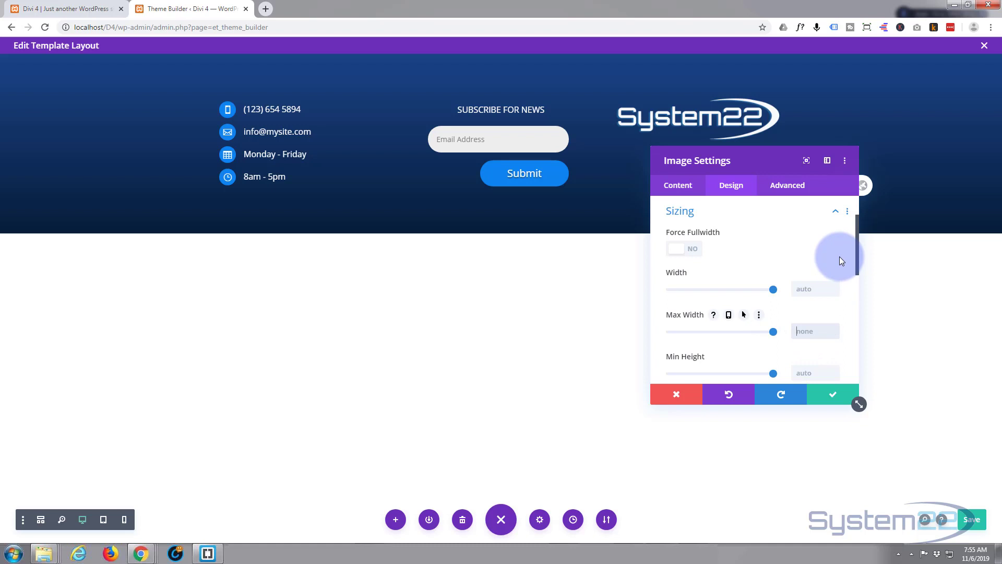
{"action": "type", "text": "200"}
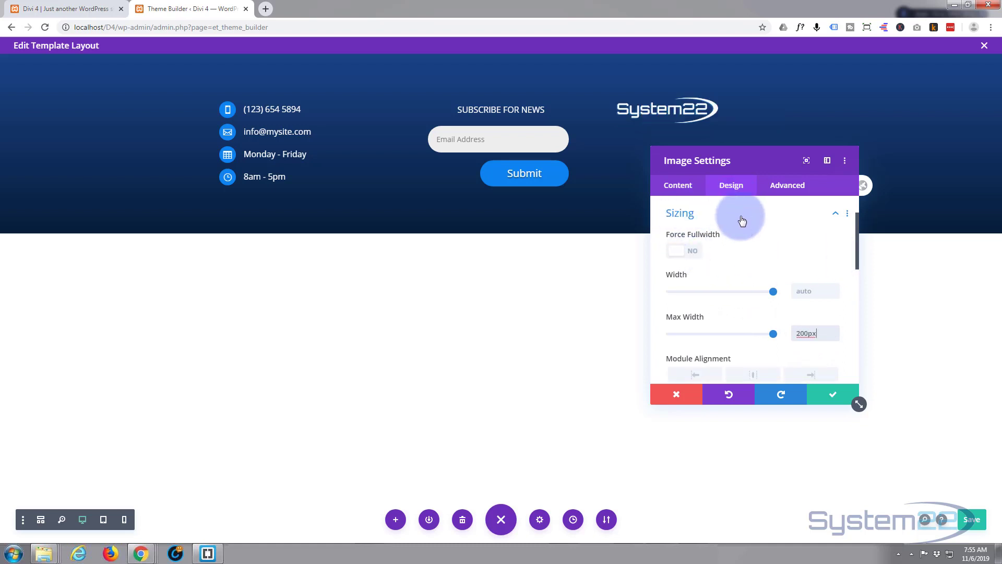
{"action": "scroll", "coordinate": [741, 216], "scroll_direction": "up", "scroll_amount": 1}
{"action": "left_click", "coordinate": [750, 233]}
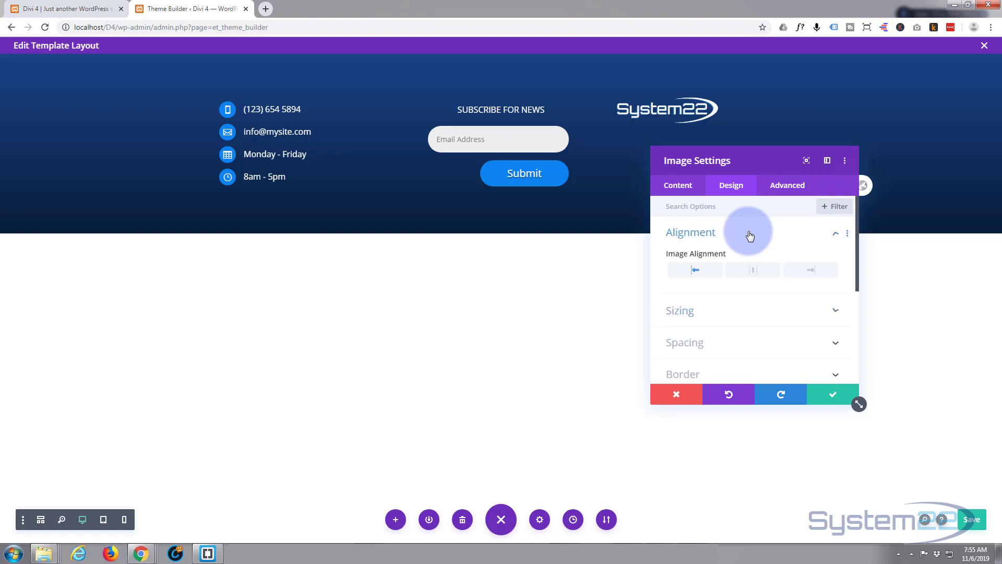
{"action": "left_click", "coordinate": [754, 270]}
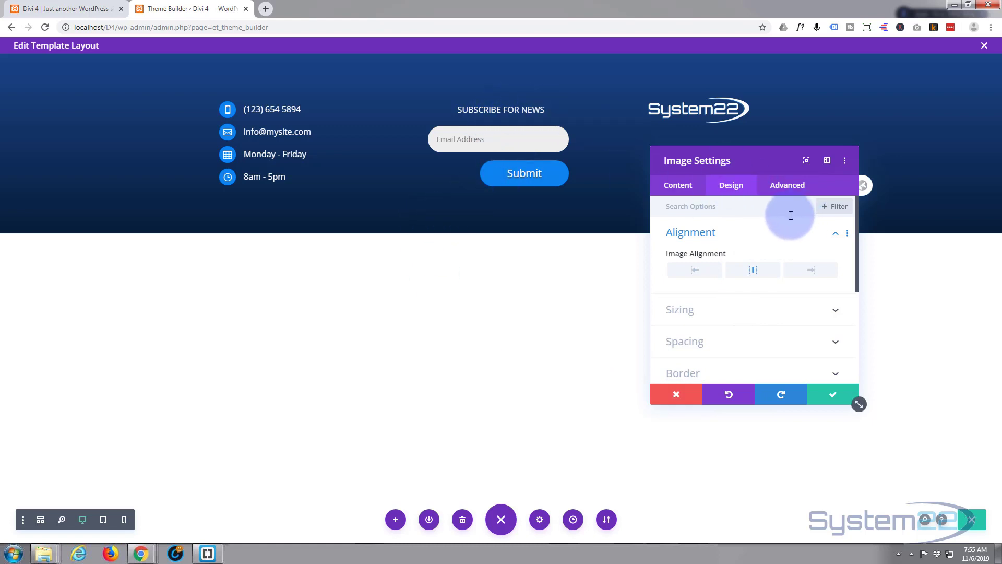
- Give the logo a 15px top margin and save the image settings
{"action": "left_click", "coordinate": [738, 343]}
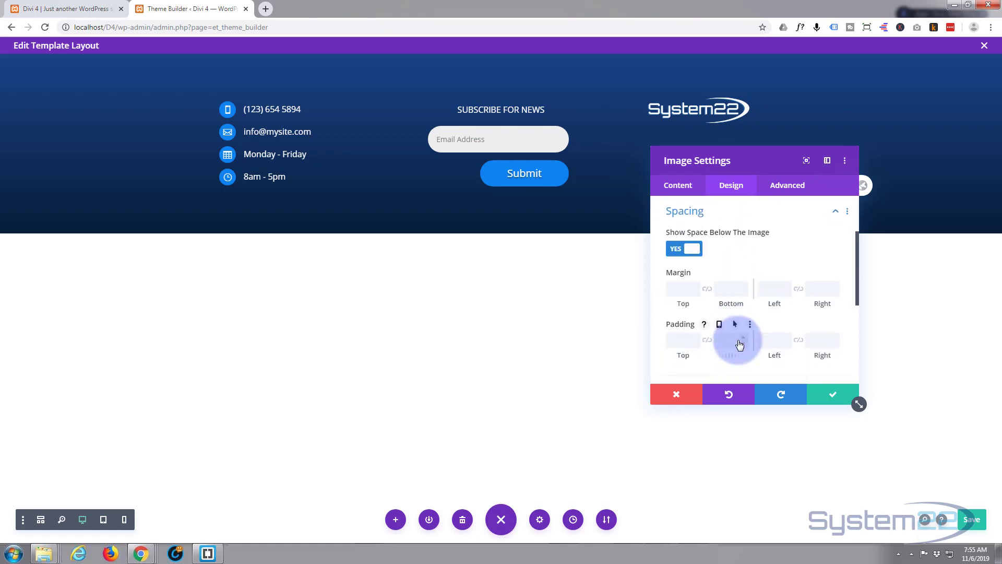
{"action": "left_click", "coordinate": [675, 291]}
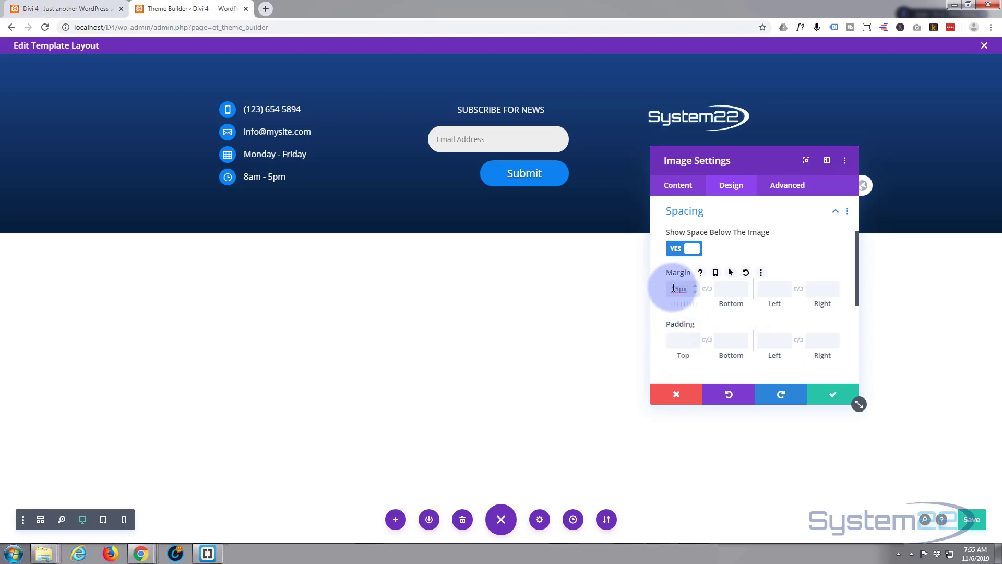
{"action": "left_click", "coordinate": [834, 400]}
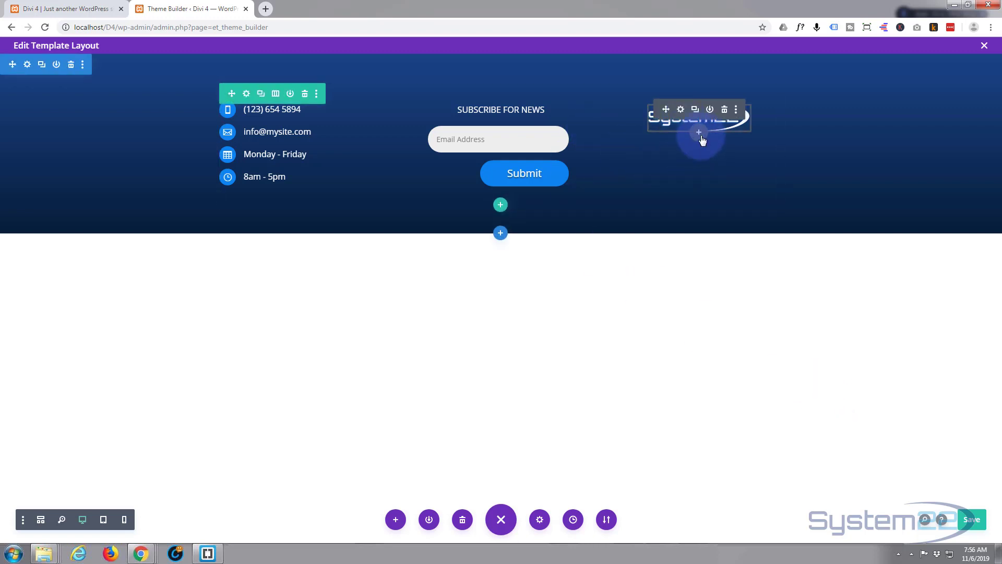
- Add a Text module below the logo in the right column
{"action": "left_click", "coordinate": [699, 136]}
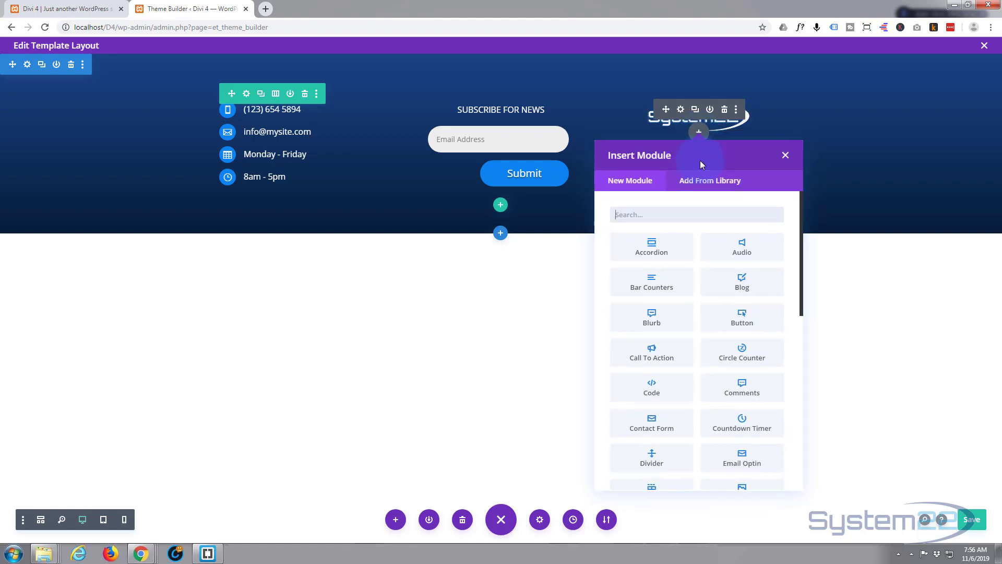
{"action": "scroll", "coordinate": [707, 356], "scroll_direction": "down", "scroll_amount": 5}
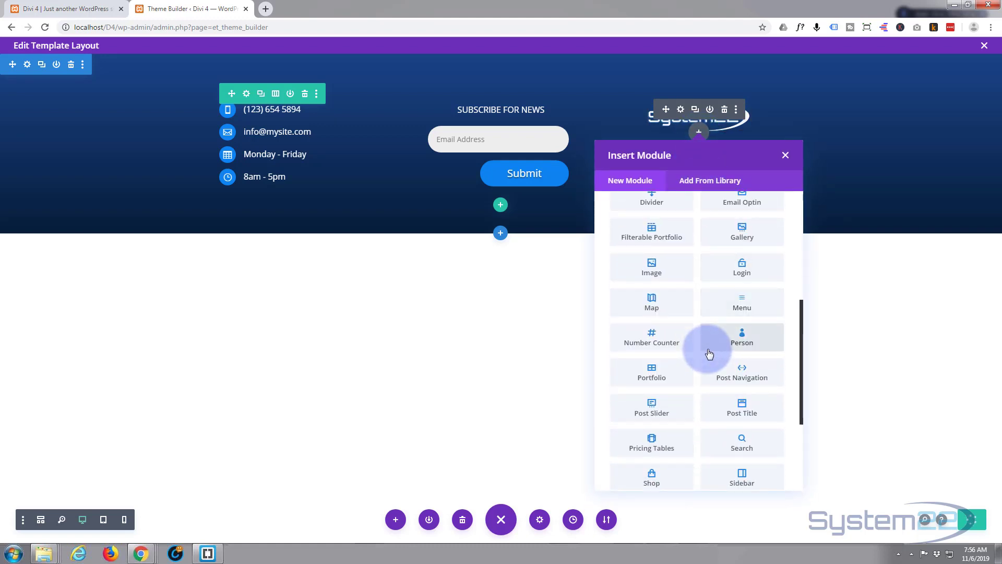
{"action": "scroll", "coordinate": [711, 353], "scroll_direction": "down", "scroll_amount": 2}
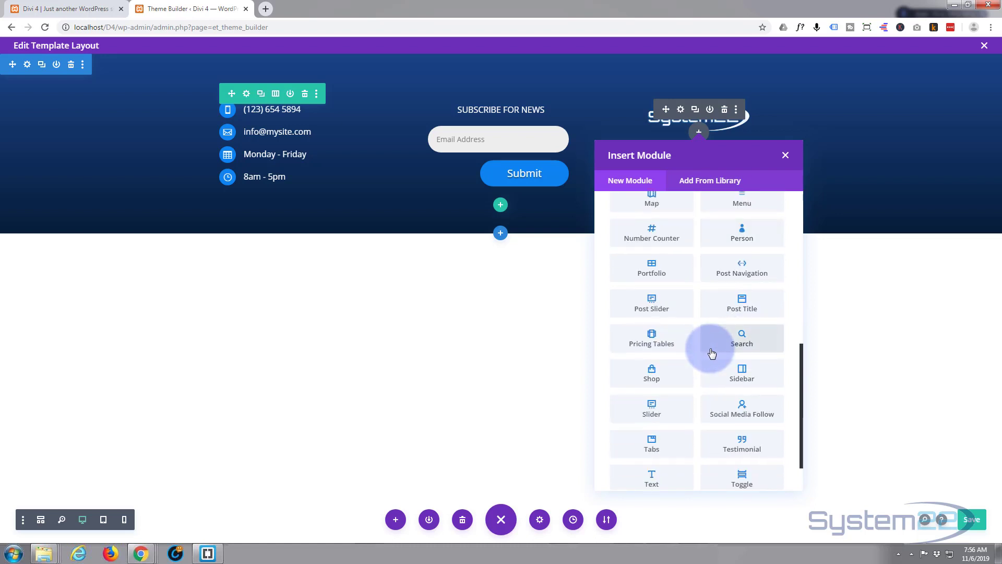
{"action": "scroll", "coordinate": [711, 353], "scroll_direction": "down", "scroll_amount": 1}
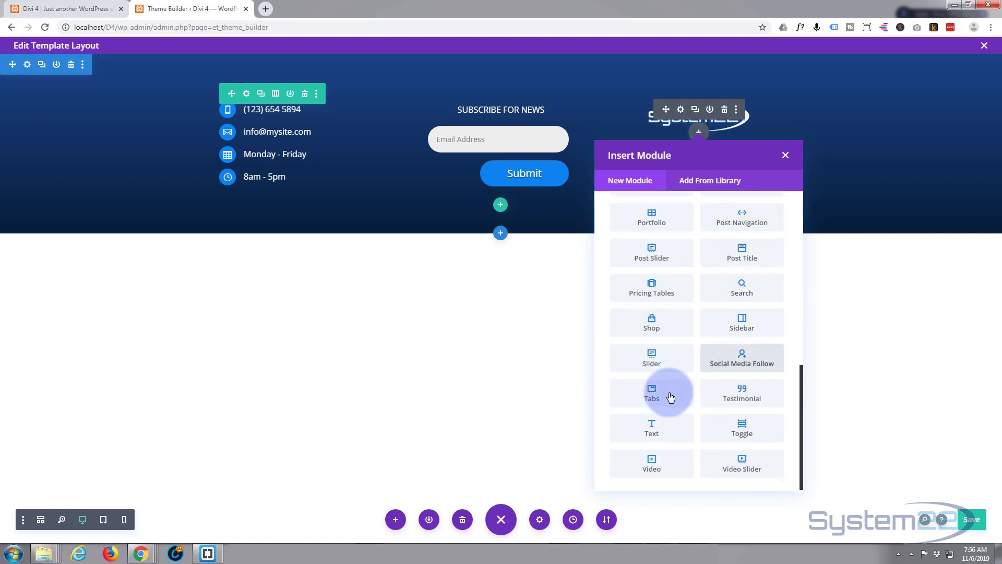
{"action": "left_click", "coordinate": [658, 423]}
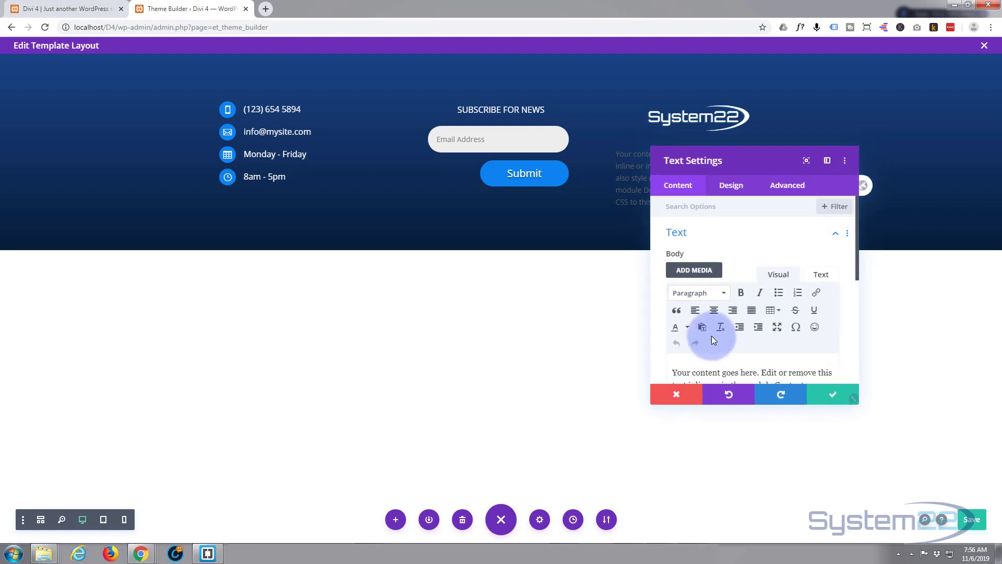
{"action": "scroll", "coordinate": [710, 294], "scroll_direction": "down", "scroll_amount": 3}
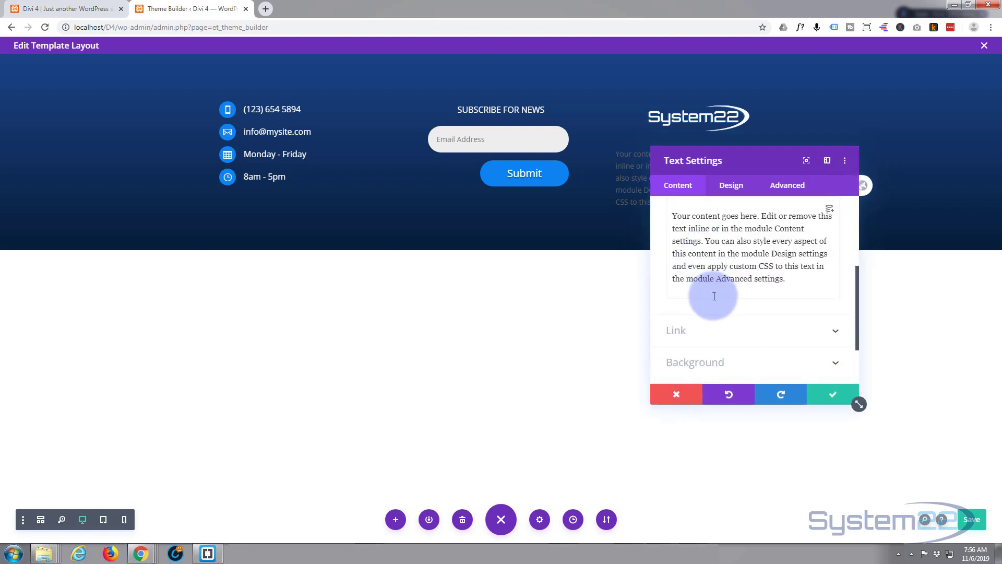
{"action": "scroll", "coordinate": [711, 295], "scroll_direction": "up", "scroll_amount": 1}
- Replace the placeholder with '© System 22 2019' and 'All rights reserved' on two lines
{"action": "left_click_drag", "start_coordinate": [671, 267], "coordinate": [829, 336]}
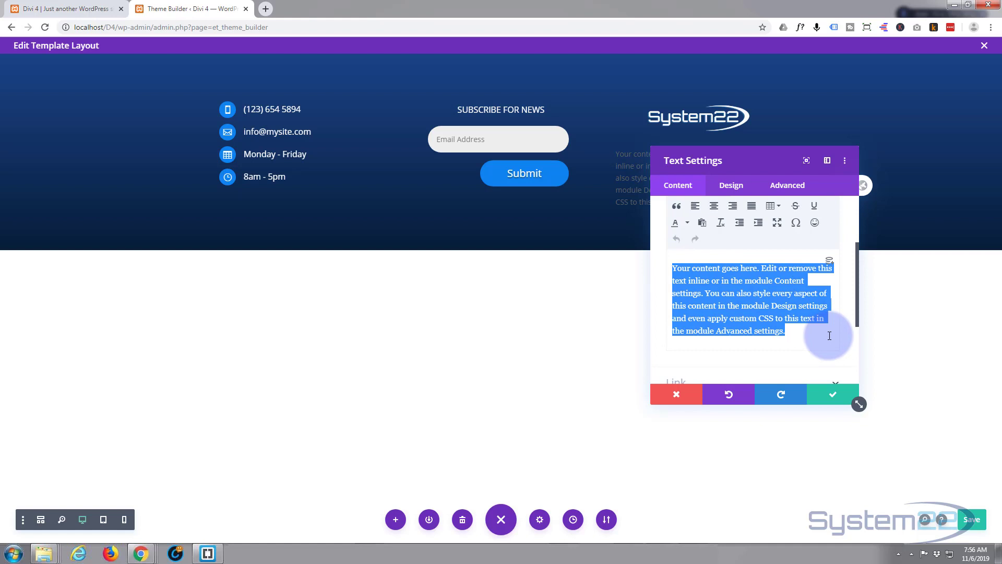
{"action": "key", "text": "BackSpace"}
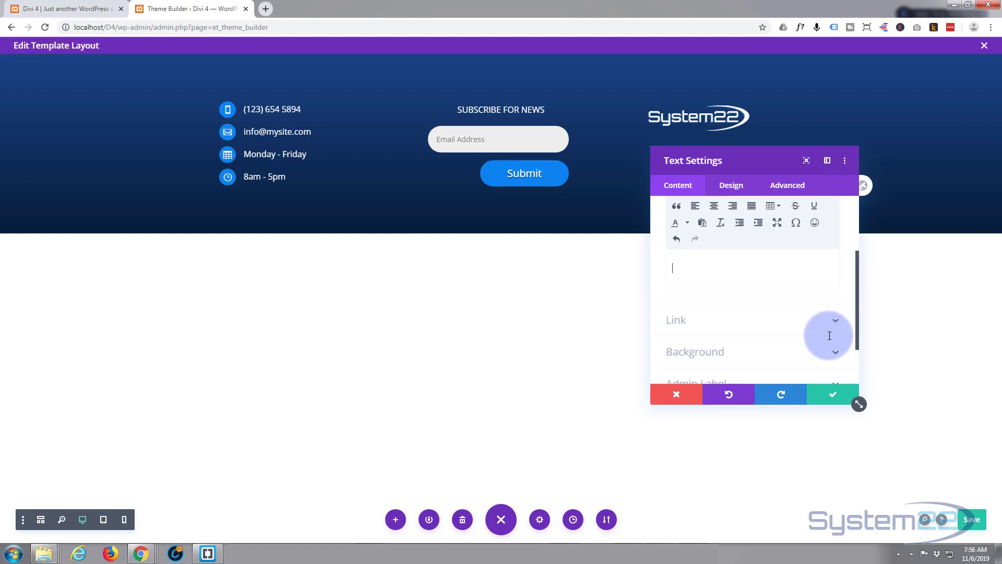
{"action": "type", "text": "©"}
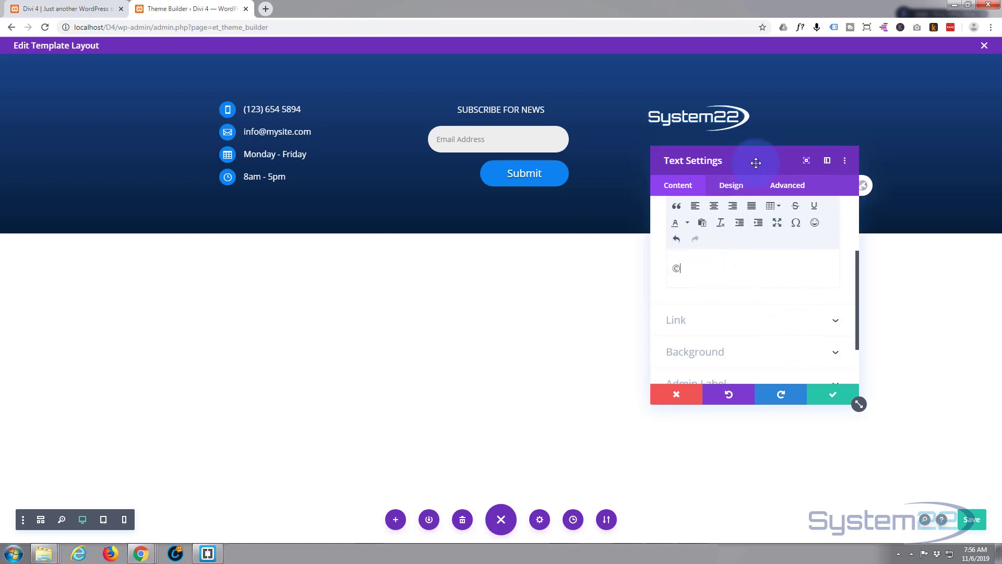
{"action": "left_click_drag", "start_coordinate": [755, 162], "coordinate": [549, 204]}
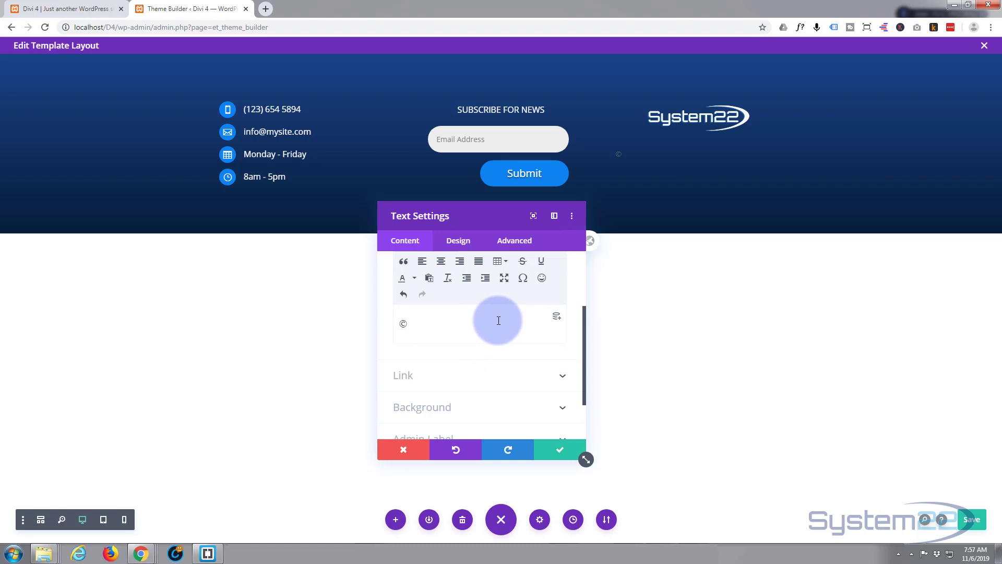
{"action": "type", "text": "System 22 2019"}
{"action": "key", "text": "Return"}
{"action": "type", "text": "All"}
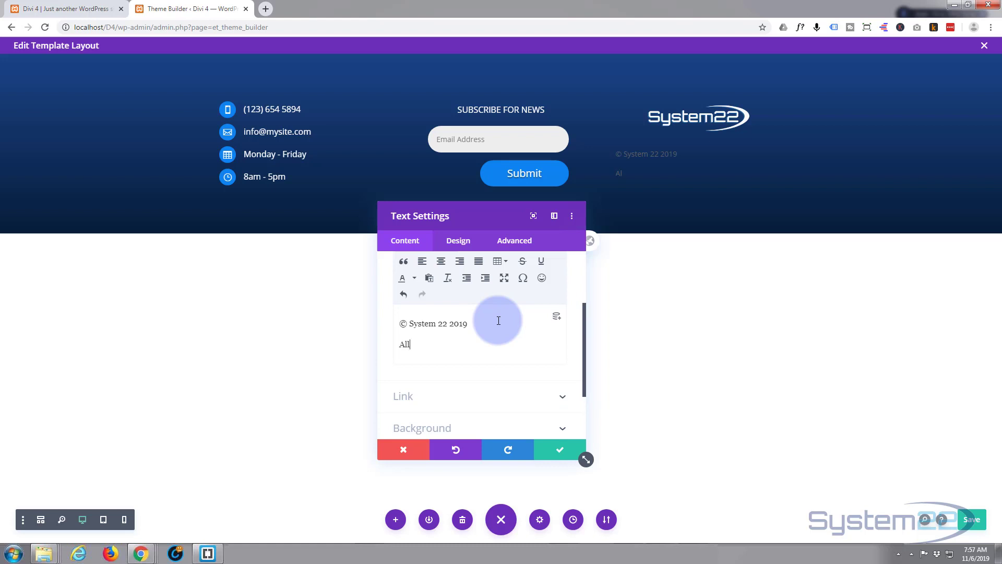
{"action": "type", "text": " rights reserved"}
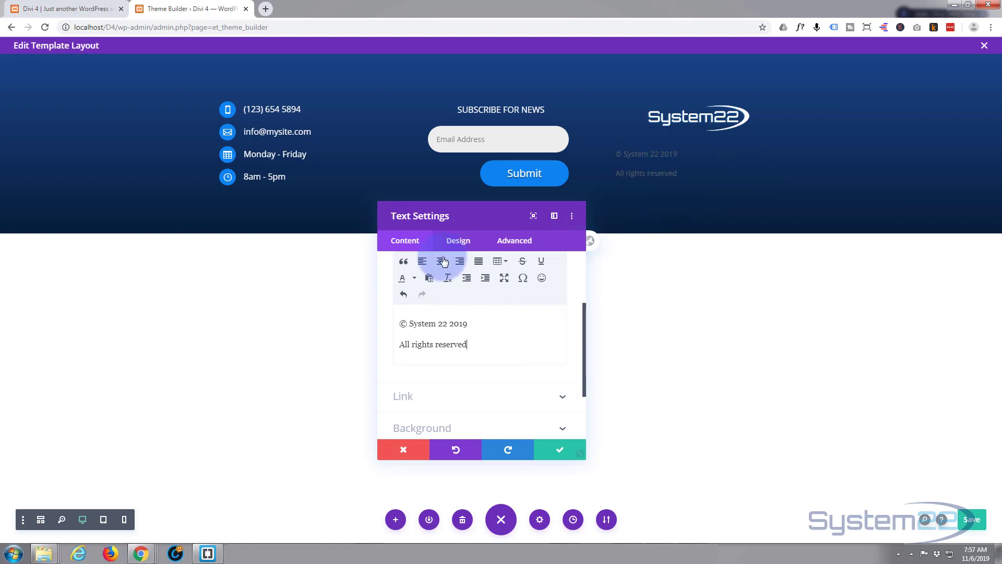
{"action": "left_click", "coordinate": [455, 245]}
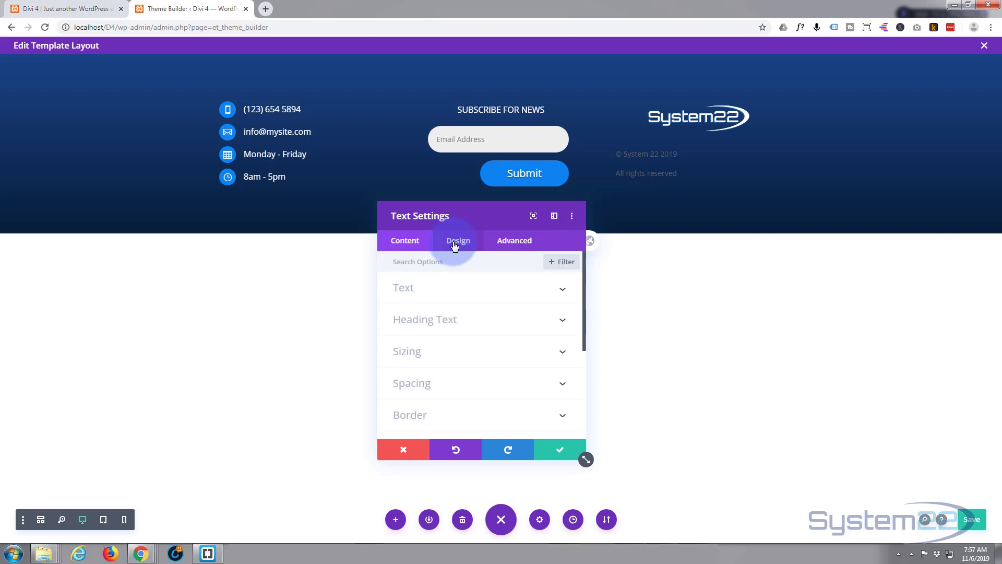
- Set the copyright text colour to Light and center alignment, then save
{"action": "left_click", "coordinate": [483, 291]}
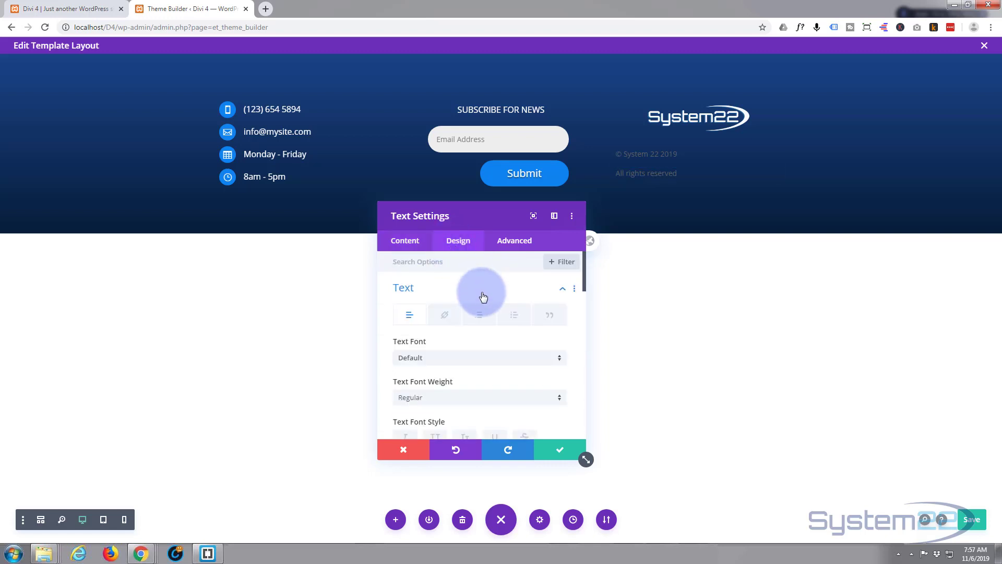
{"action": "scroll", "coordinate": [482, 293], "scroll_direction": "down", "scroll_amount": 1}
{"action": "scroll", "coordinate": [483, 298], "scroll_direction": "down", "scroll_amount": 1}
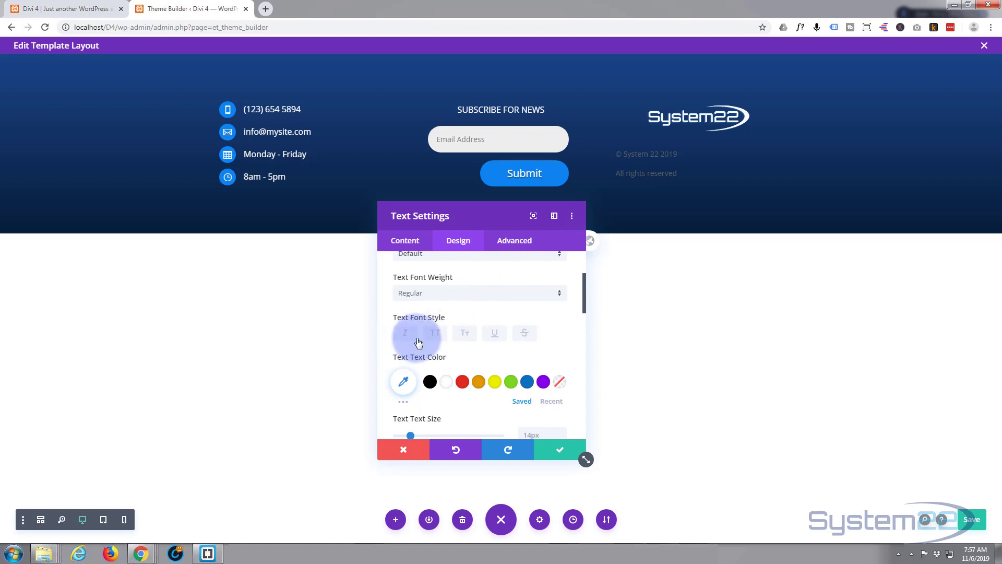
{"action": "scroll", "coordinate": [418, 342], "scroll_direction": "down", "scroll_amount": 1}
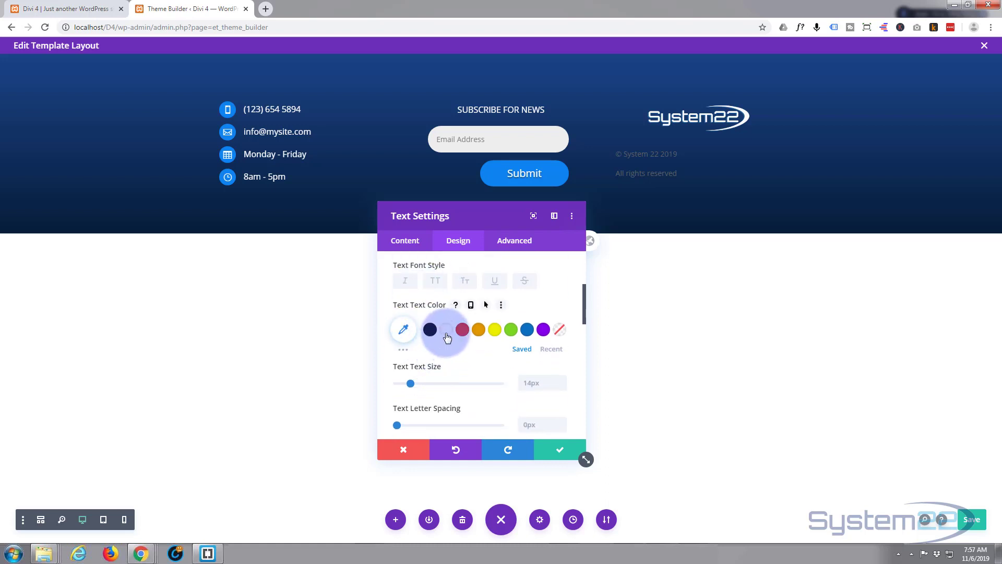
{"action": "scroll", "coordinate": [456, 346], "scroll_direction": "down", "scroll_amount": 6}
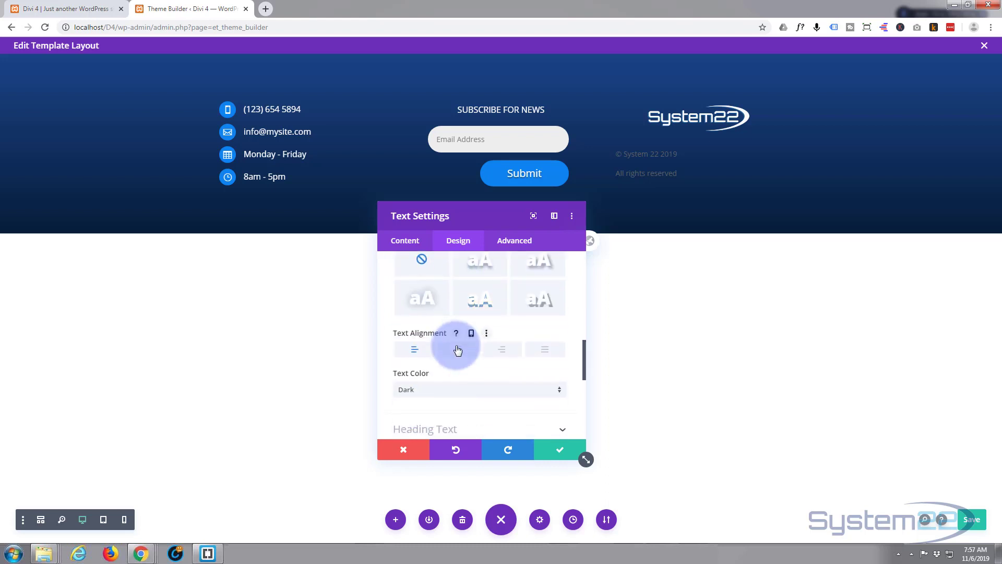
{"action": "left_click", "coordinate": [450, 390]}
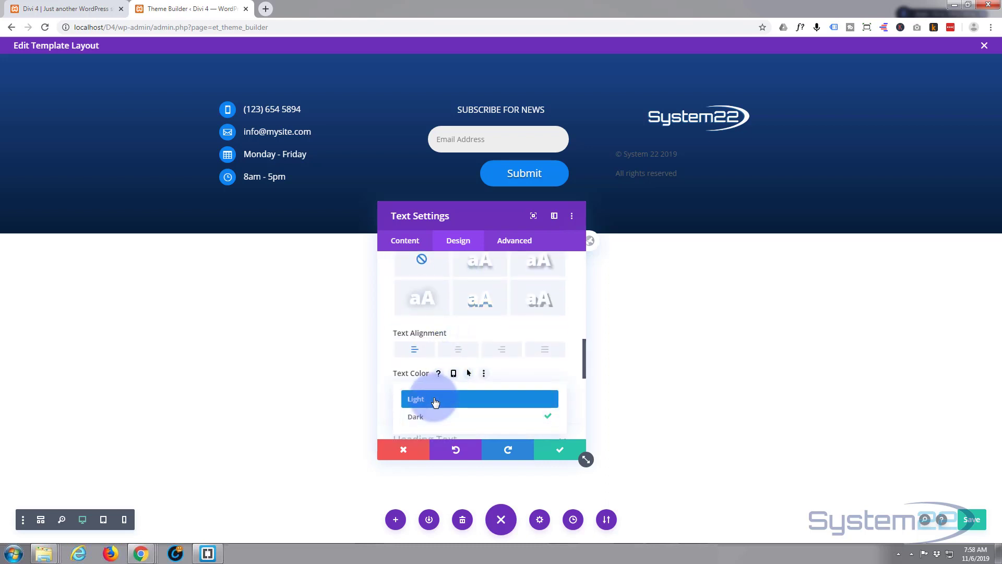
{"action": "left_click", "coordinate": [434, 401]}
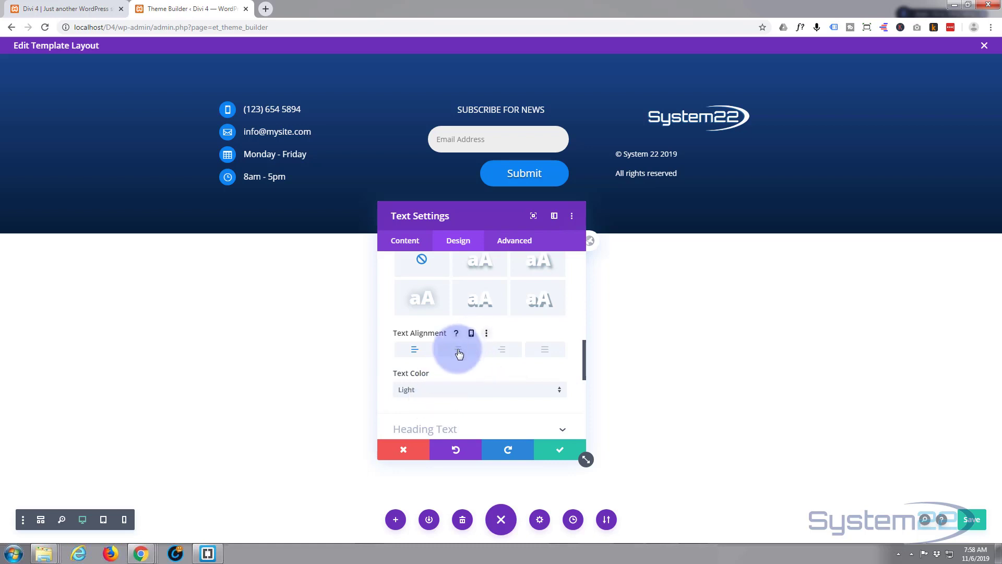
{"action": "left_click", "coordinate": [459, 350]}
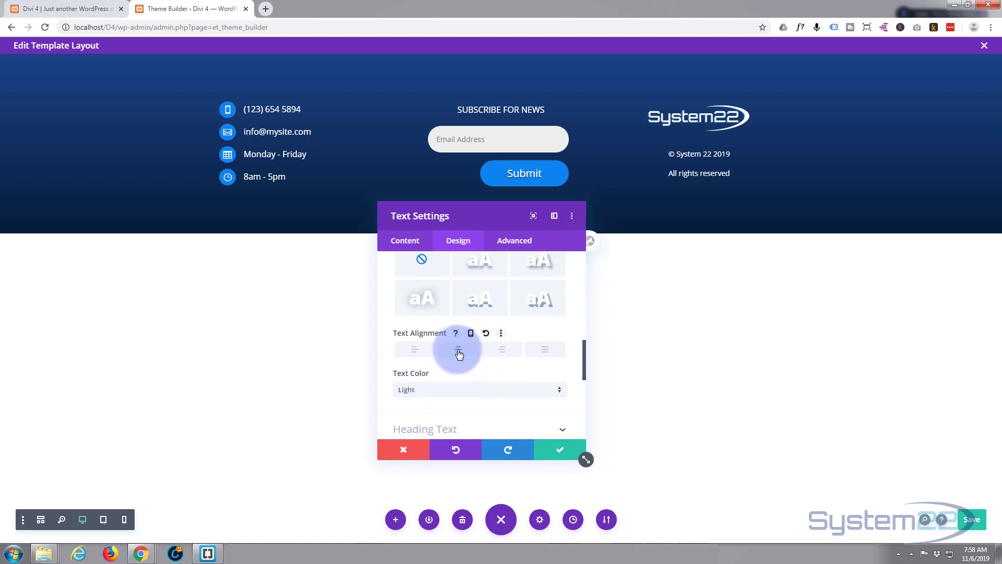
{"action": "left_click", "coordinate": [558, 452]}
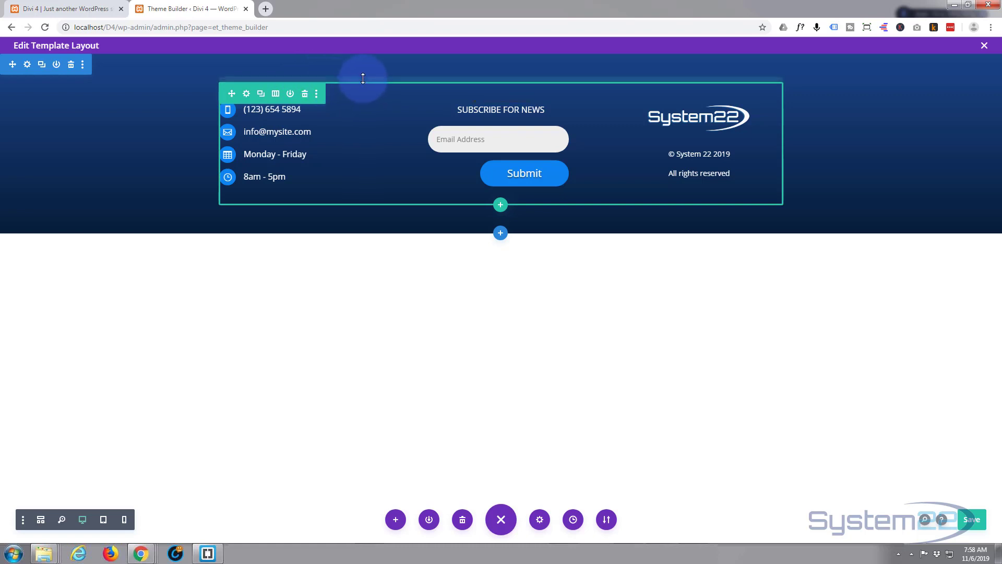
- Reduce the footer row's top padding and the section's bottom padding to shorten the footer
{"action": "left_click_drag", "start_coordinate": [364, 60], "coordinate": [370, 49]}
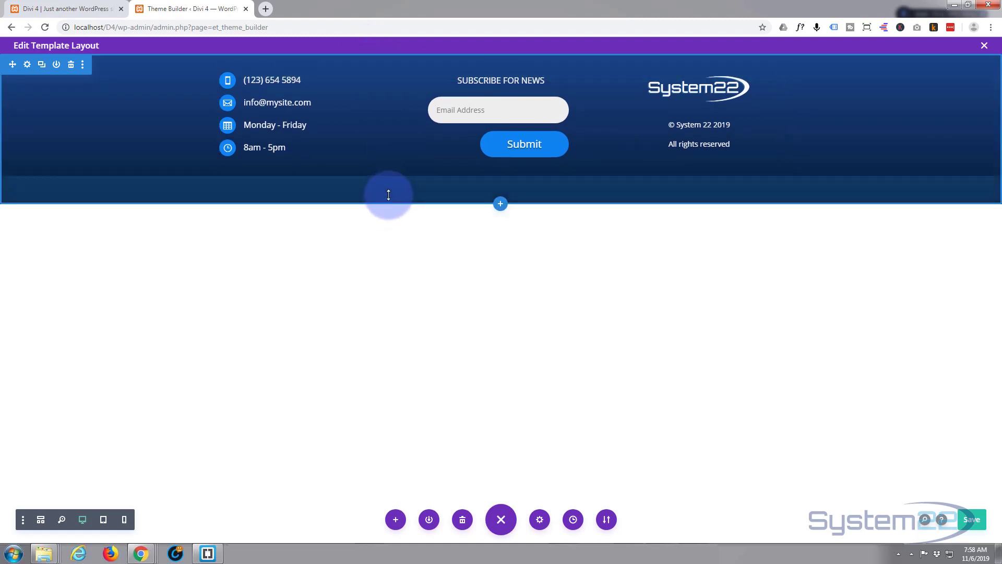
{"action": "left_click_drag", "start_coordinate": [389, 195], "coordinate": [394, 167]}
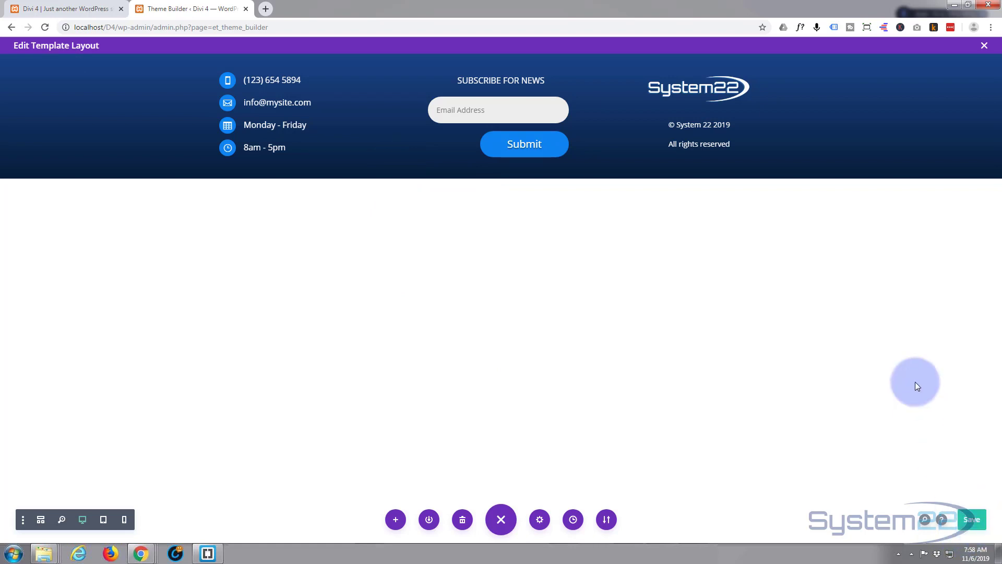
- Exit the footer template editor and view the site's front page with the new footer
{"action": "left_click", "coordinate": [985, 46]}
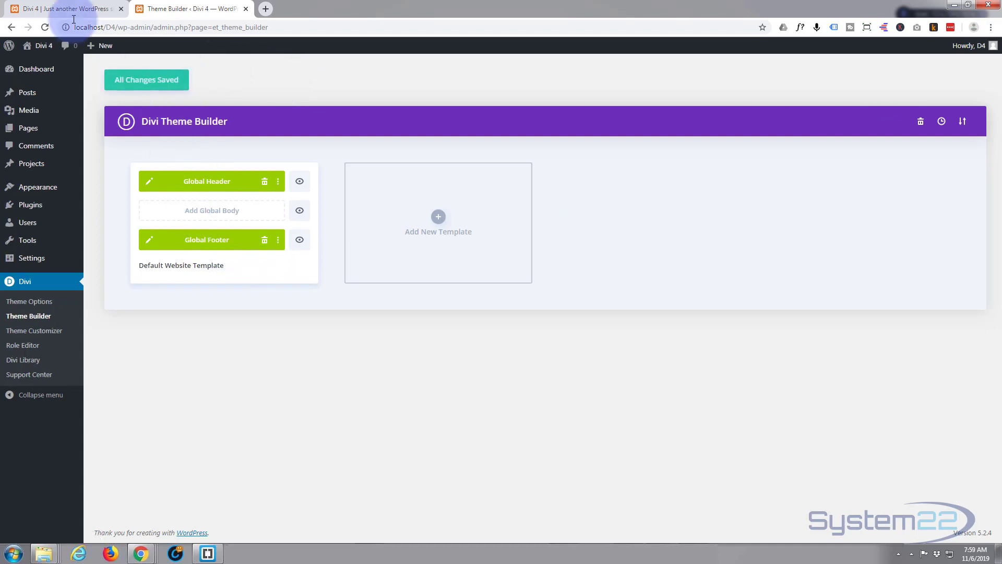
{"action": "left_click", "coordinate": [51, 8]}
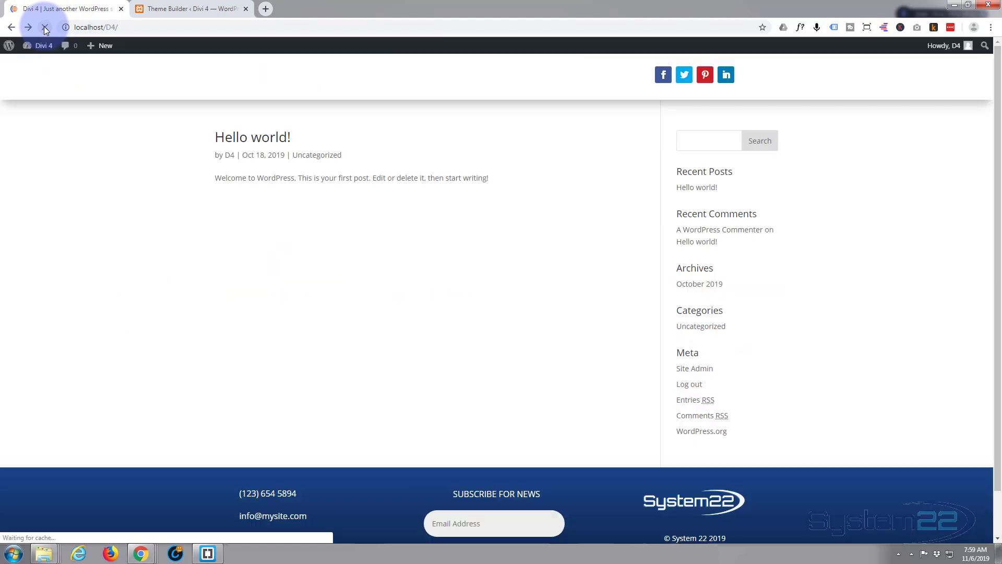
{"action": "scroll", "coordinate": [64, 217], "scroll_direction": "down", "scroll_amount": 1}
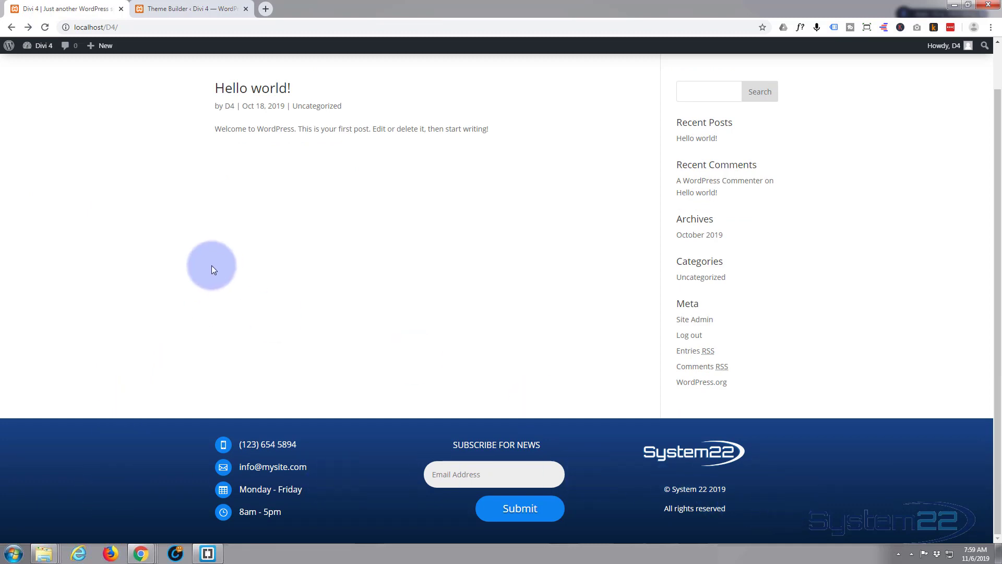
{"action": "scroll", "coordinate": [204, 256], "scroll_direction": "up", "scroll_amount": 1}
{"action": "left_click", "coordinate": [176, 7]}
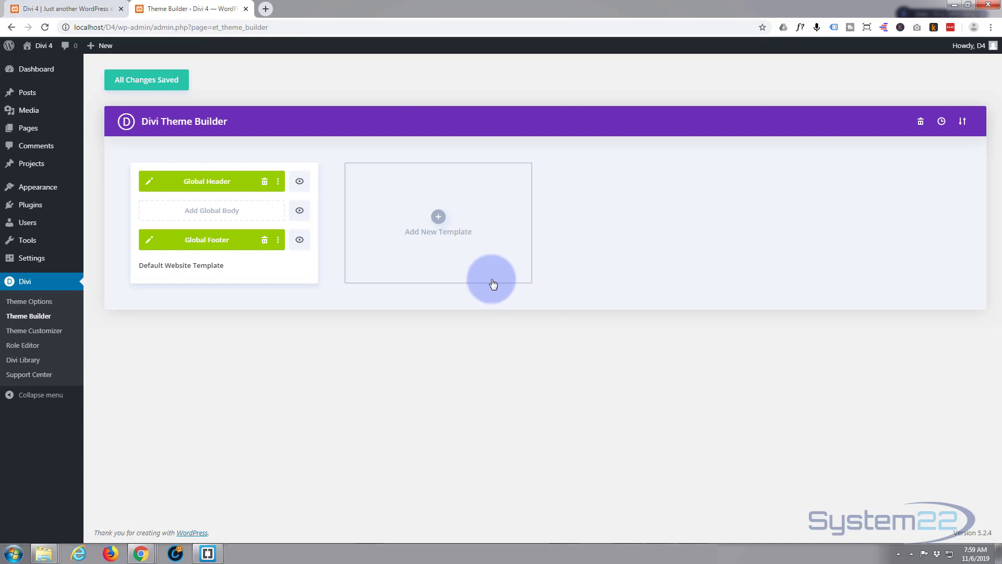
{"action": "left_click", "coordinate": [62, 8]}
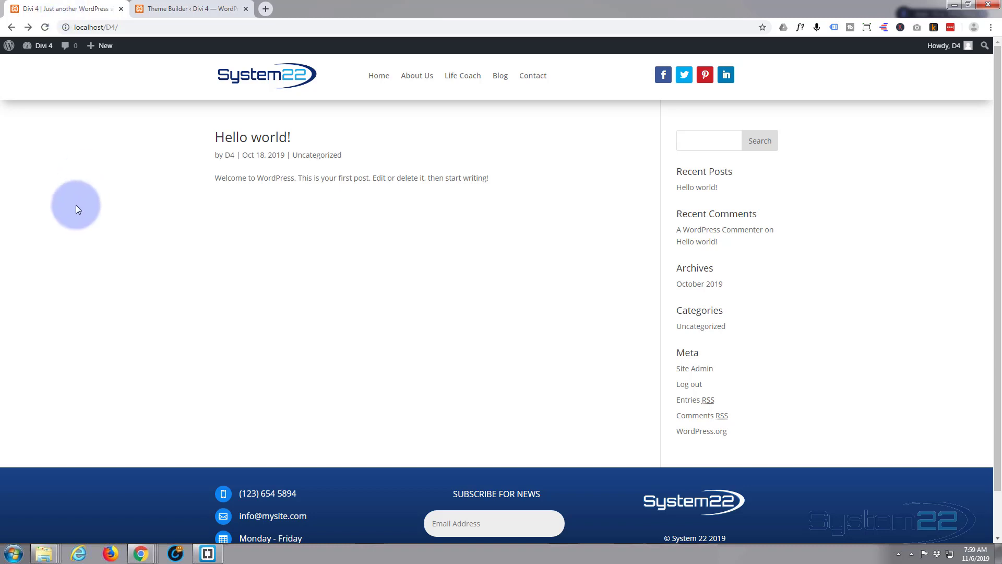
{"action": "scroll", "coordinate": [76, 204], "scroll_direction": "down", "scroll_amount": 1}
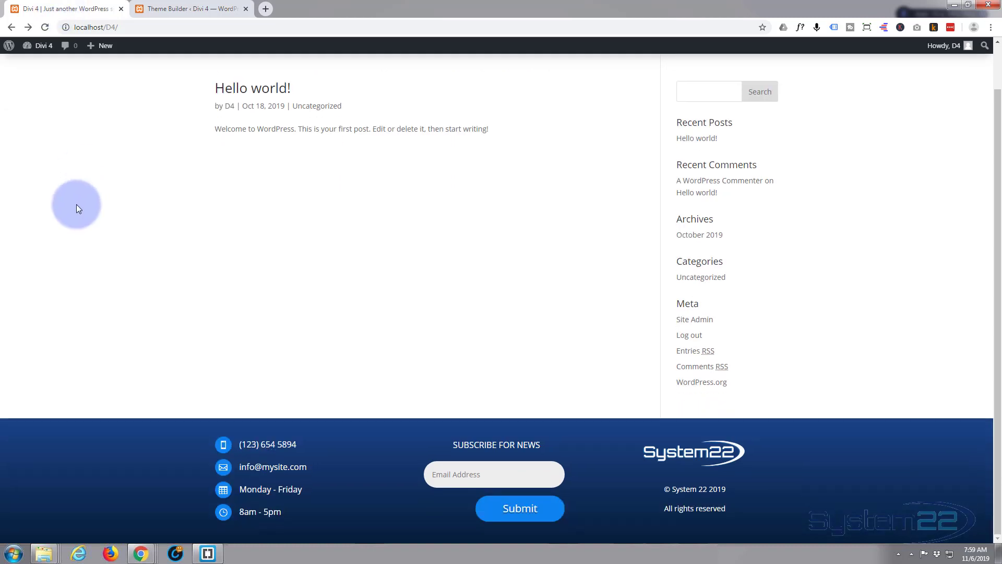